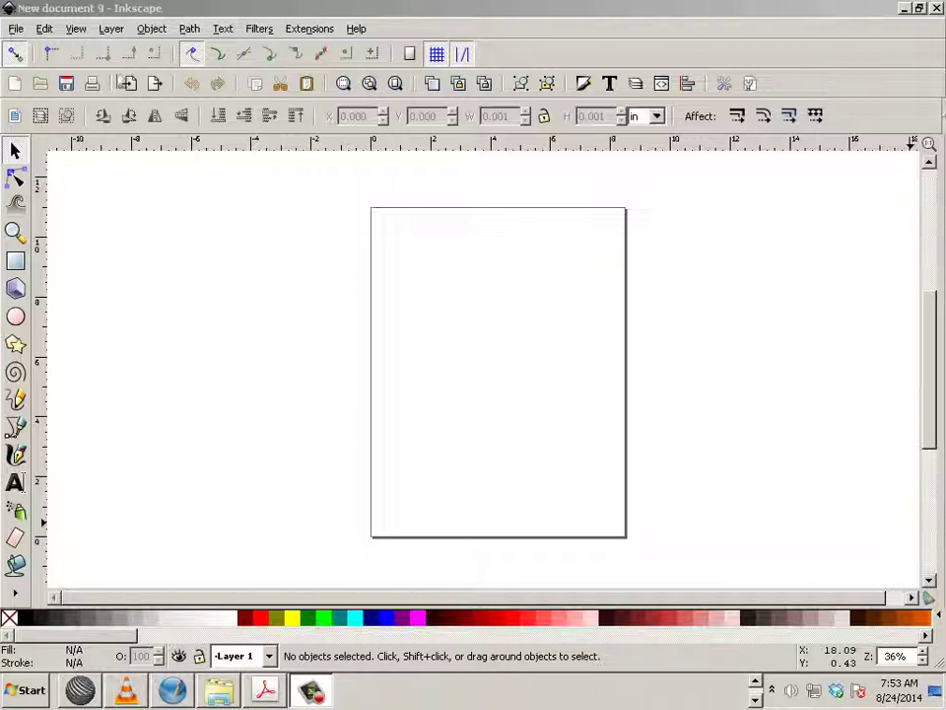
Step: Set the page to 4 × 2 inches in Document Properties and close the dialog
click(16, 28)
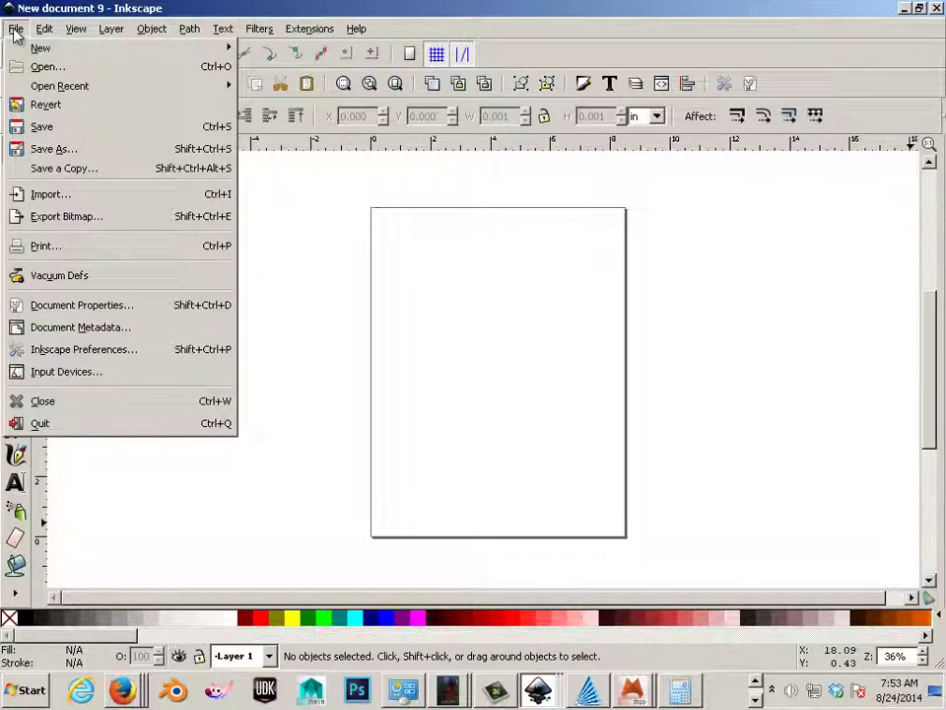
click(76, 309)
drag(469, 296, 412, 300)
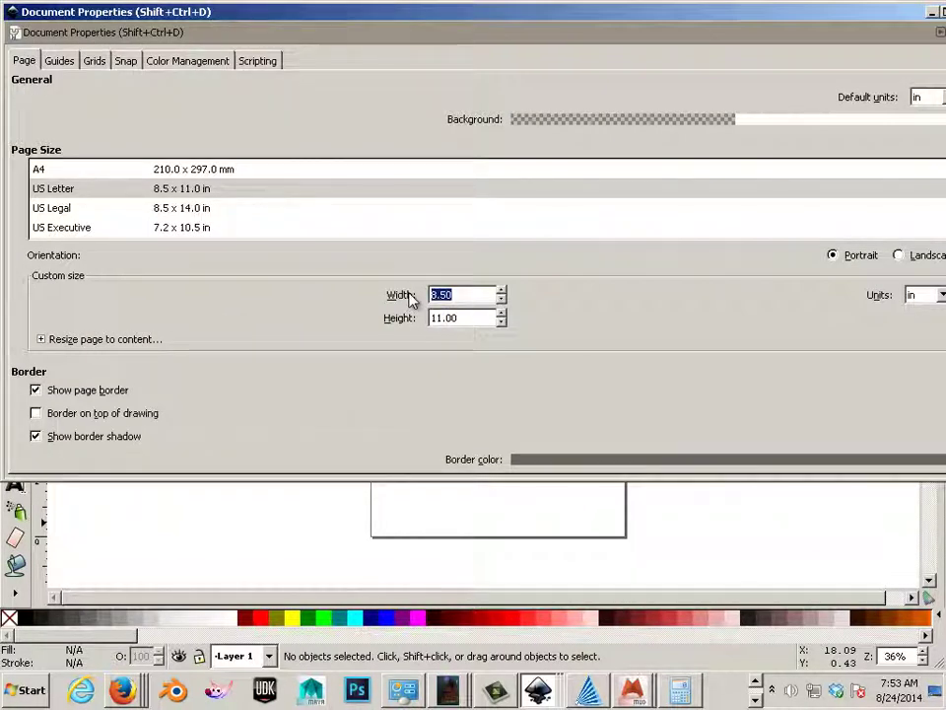
text(4)
drag(446, 317, 422, 318)
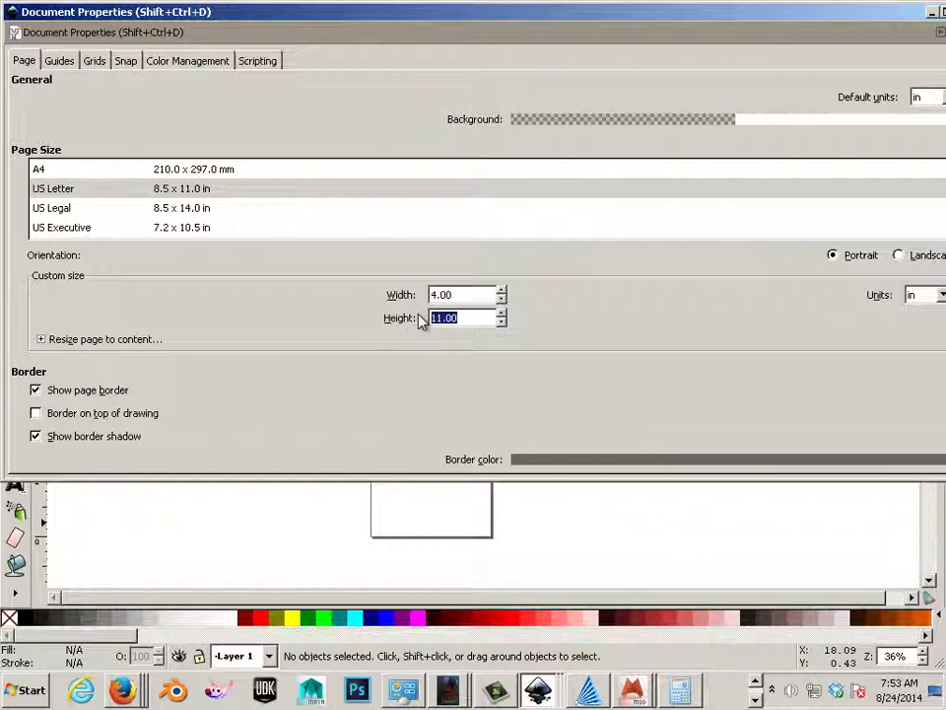
text(2)
click(592, 414)
double_click(641, 20)
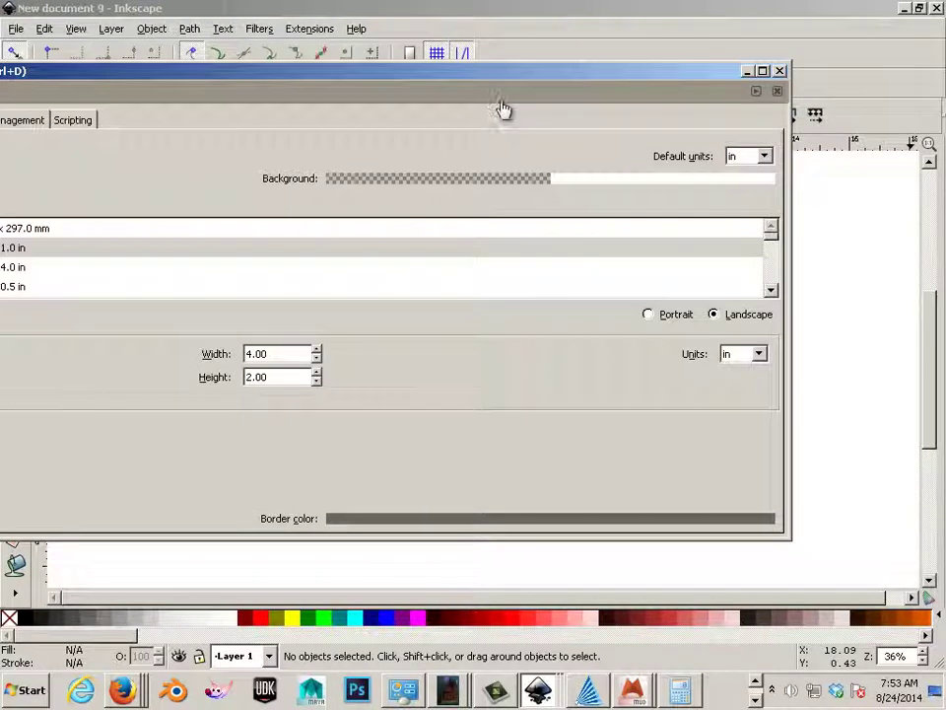
click(777, 90)
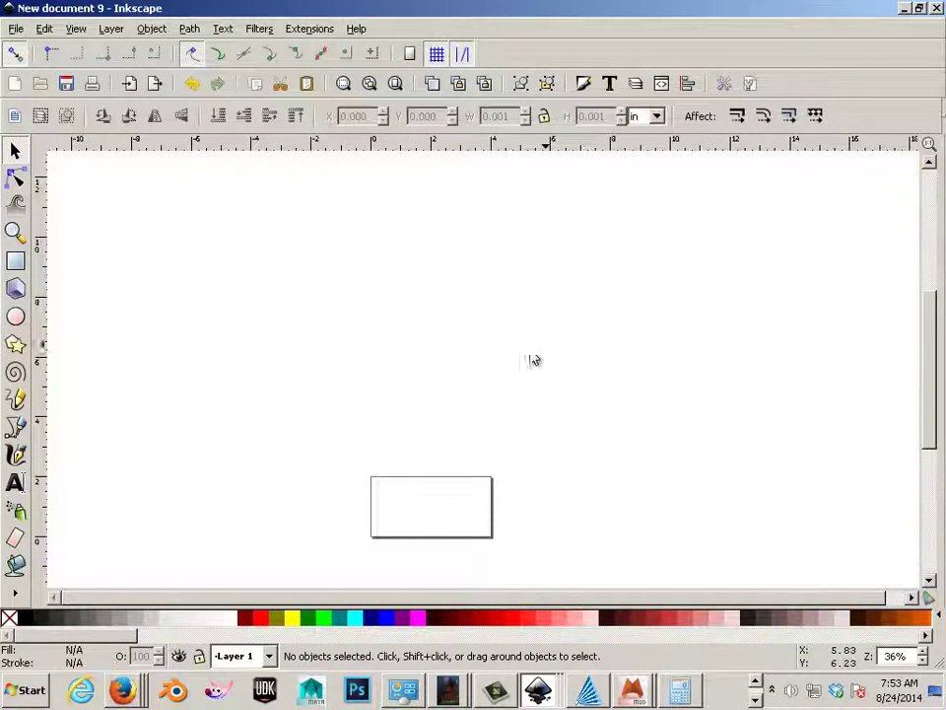
Step: Zoom in so the page fills the view
scroll(459, 438, up, 1)
scroll(463, 425, down, 7)
scroll(430, 343, up, 6)
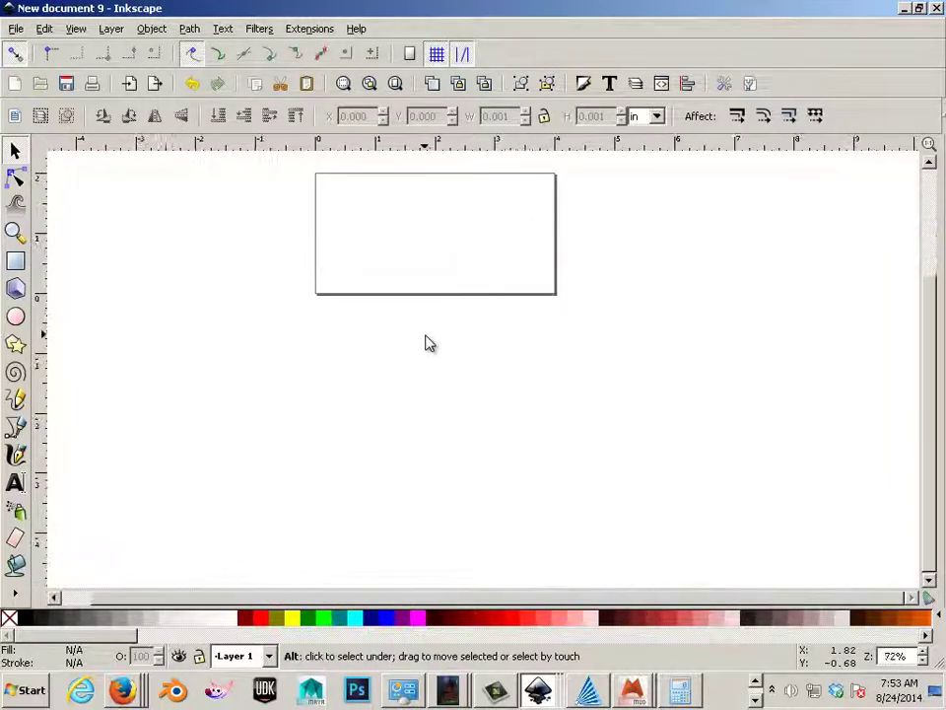
scroll(430, 343, down, 3)
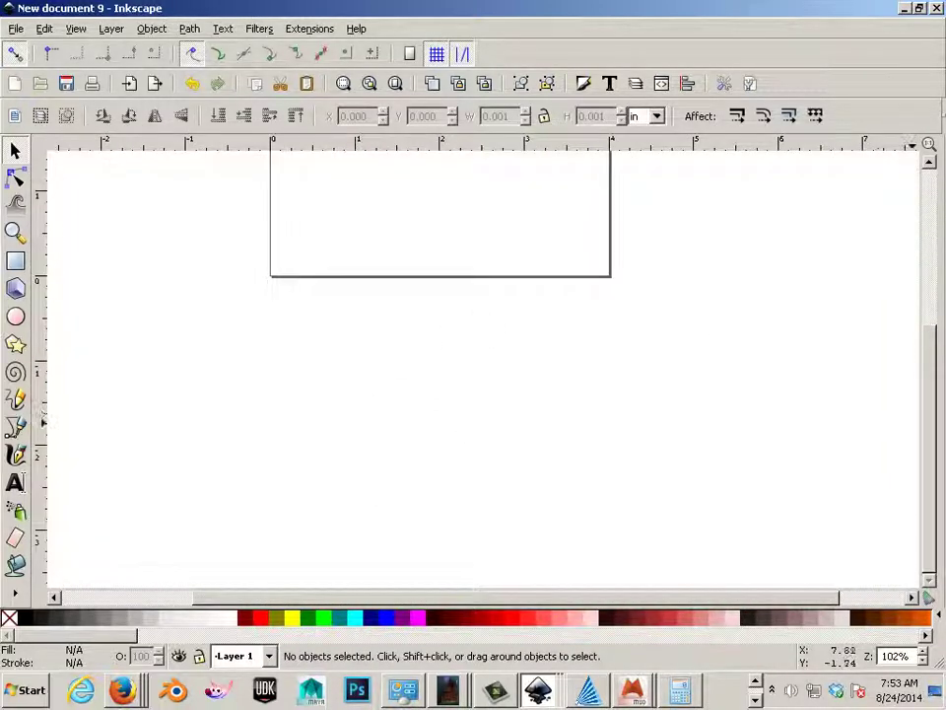
drag(929, 434, 925, 347)
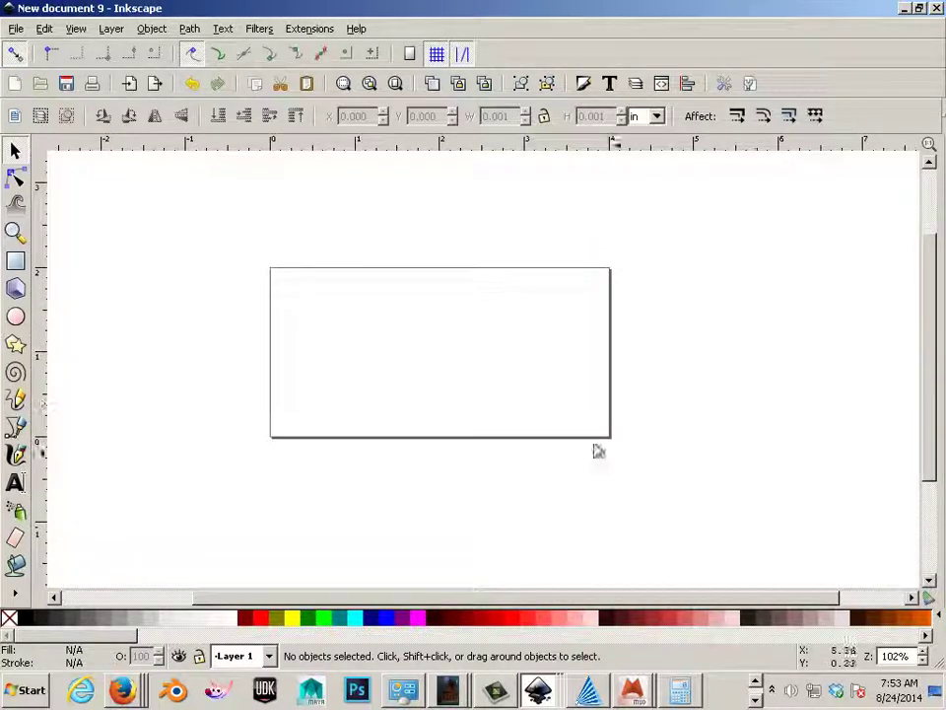
scroll(499, 425, up, 1)
scroll(498, 423, up, 1)
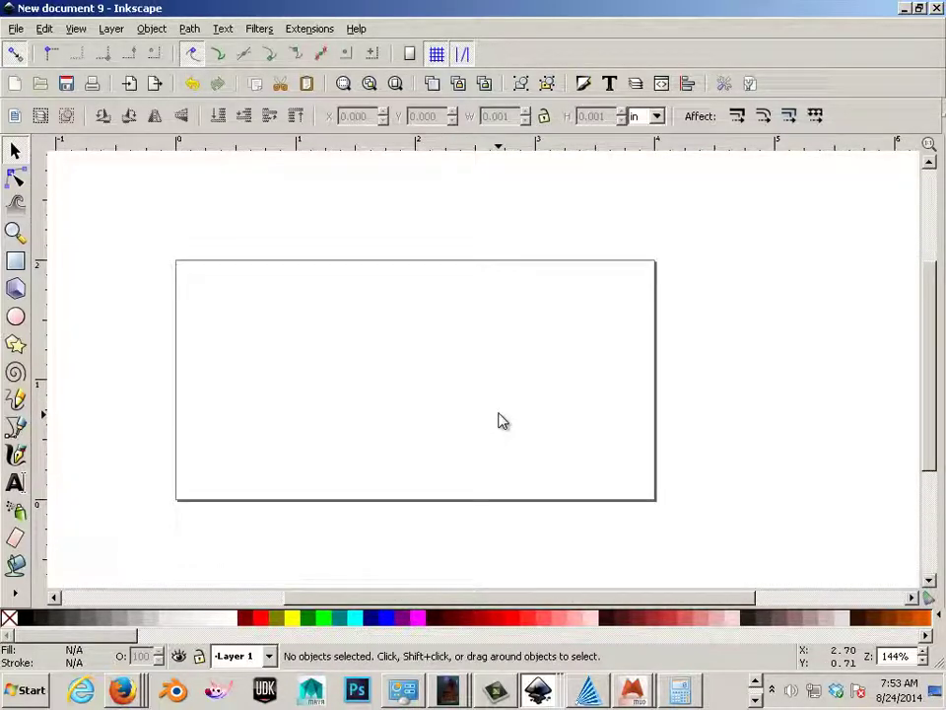
Step: Draw a flowed text frame across the page and type STAMP
click(15, 482)
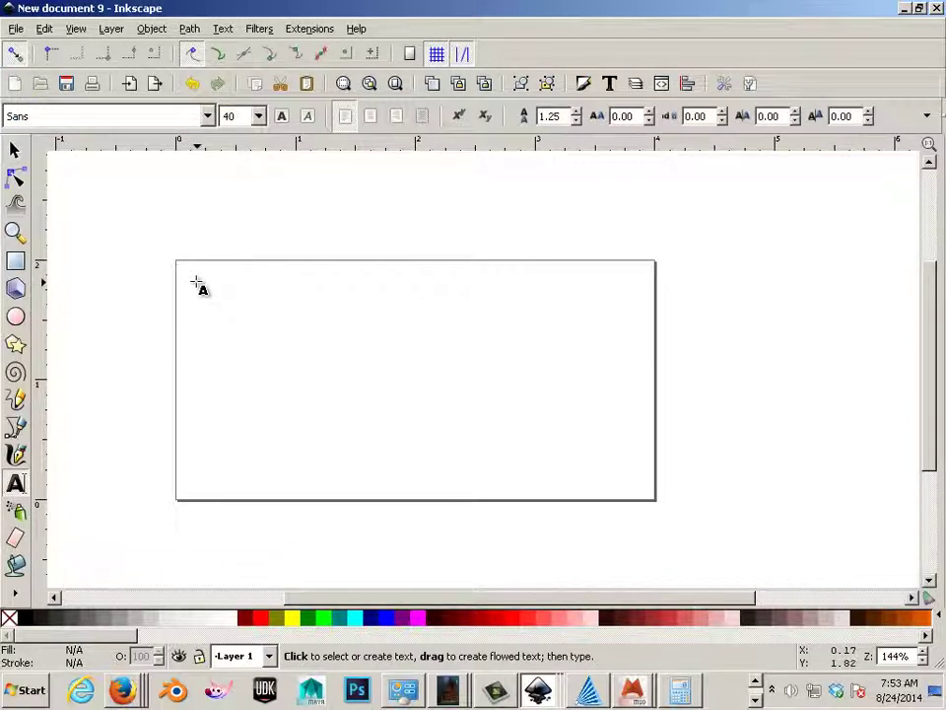
drag(190, 273, 642, 483)
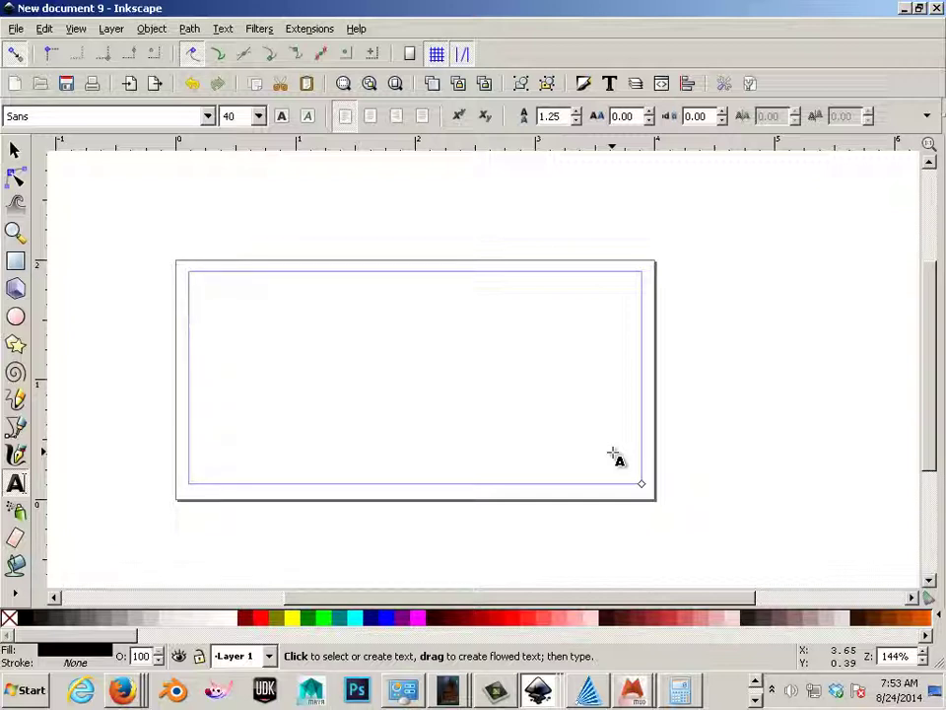
text(S)
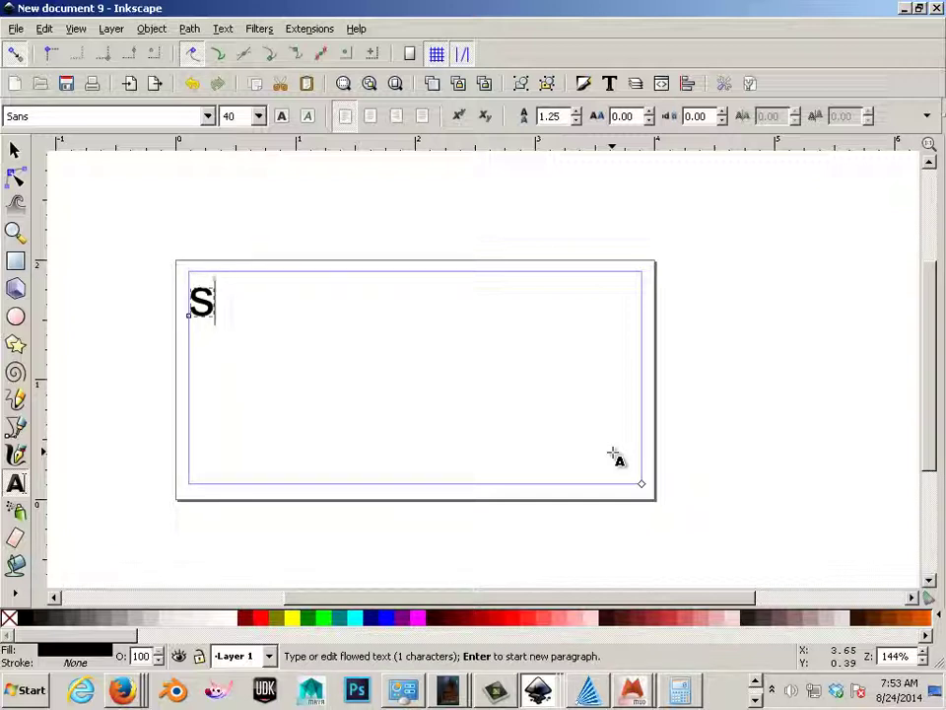
text(T)
key(BackSpace)
key(BackSpace)
text(Se)
key(BackSpace)
key(BackSpace)
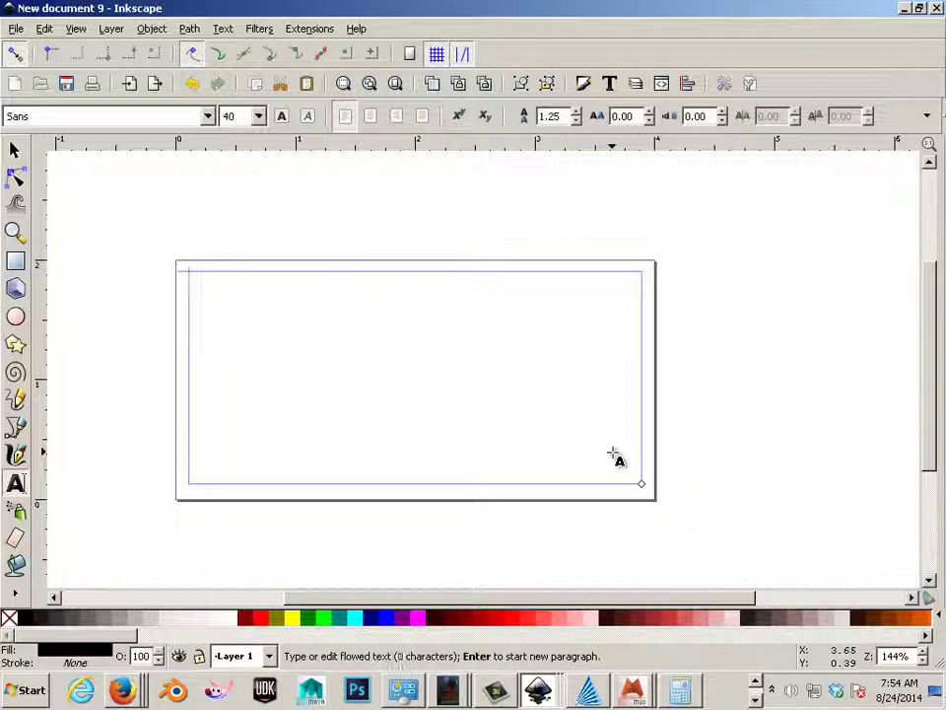
text(S)
key(BackSpace)
text(STAMP)
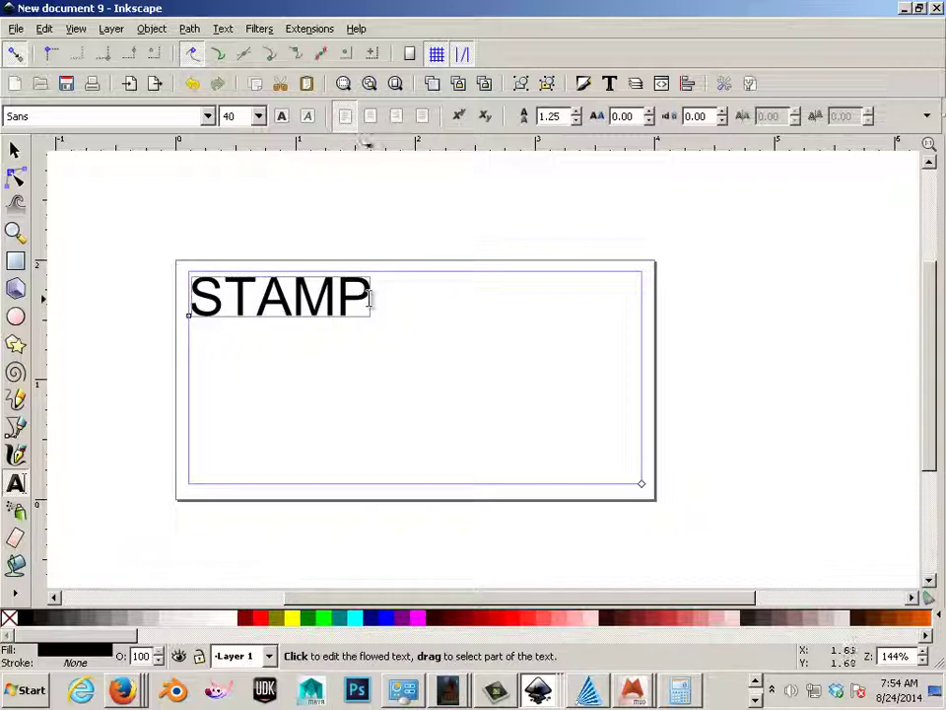
Step: Select the word STAMP and set its font size to 72
drag(371, 300, 165, 301)
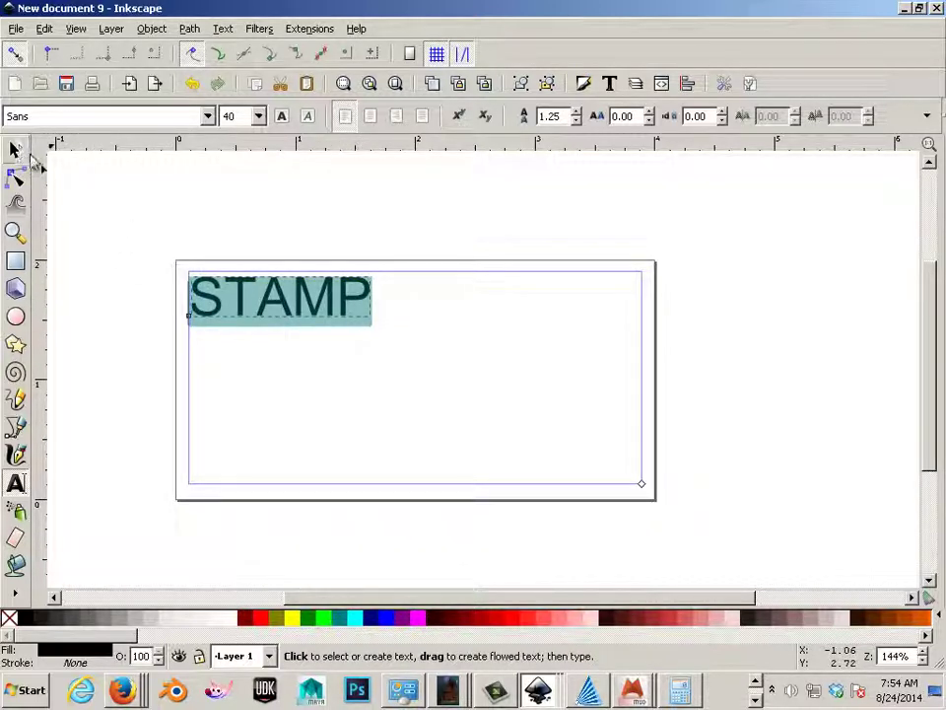
scroll(239, 116, up, 4)
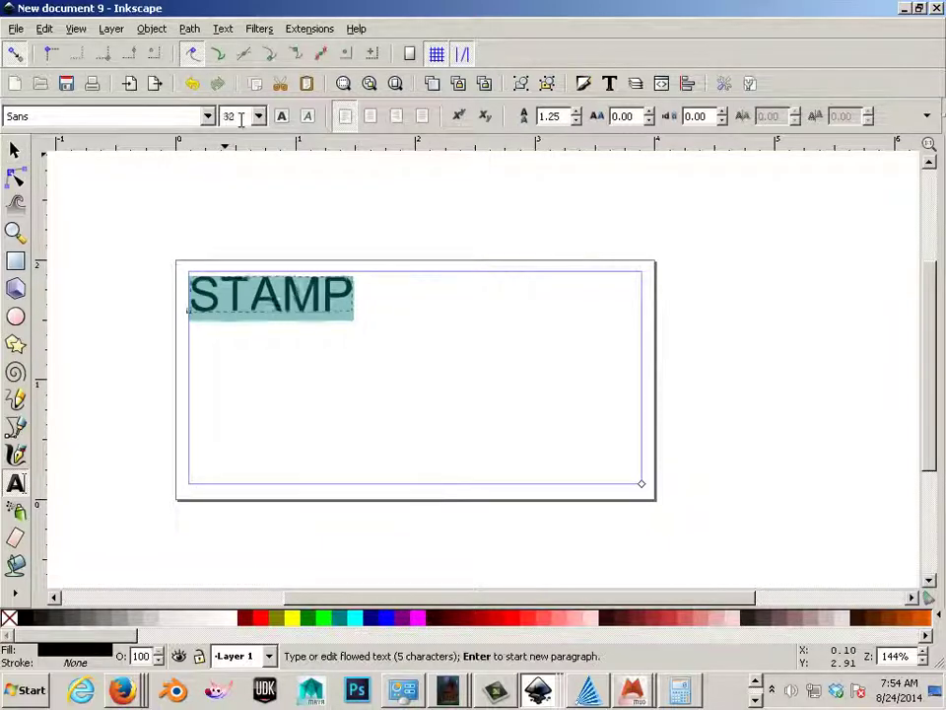
scroll(239, 117, down, 7)
scroll(240, 118, up, 1)
scroll(240, 119, down, 4)
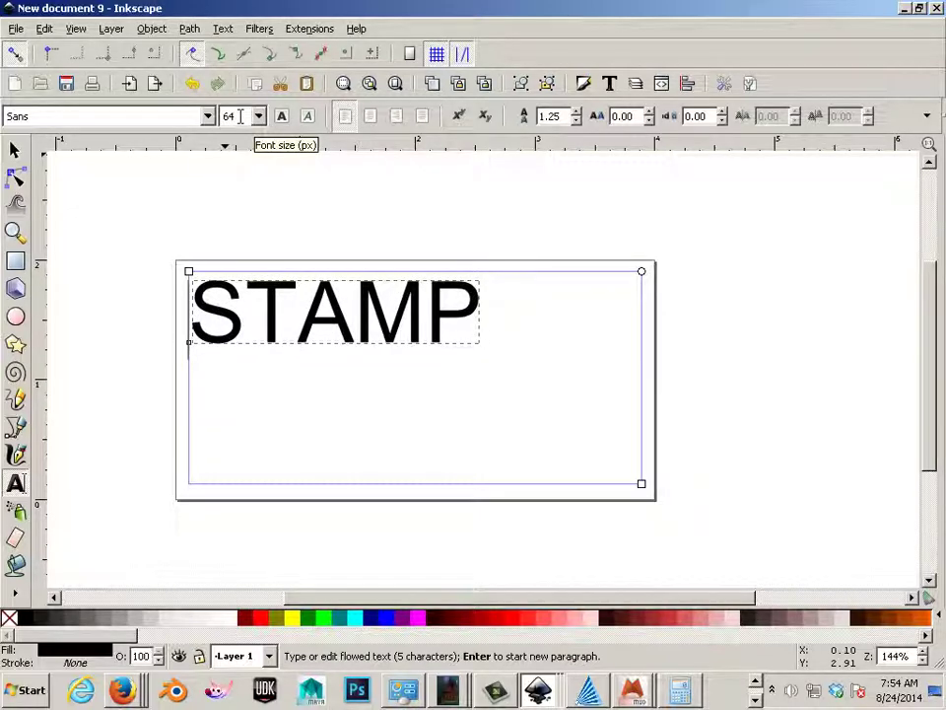
scroll(240, 117, down, 2)
scroll(240, 117, up, 1)
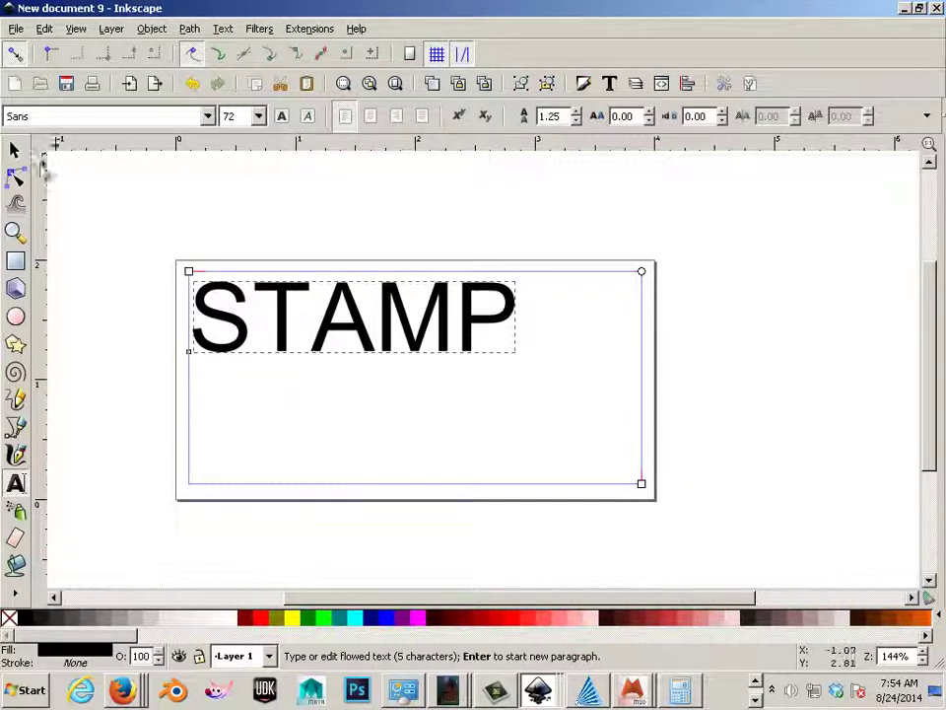
Step: Scale STAMP up to about 3.676 × 1.564 in, then select all its text
click(15, 149)
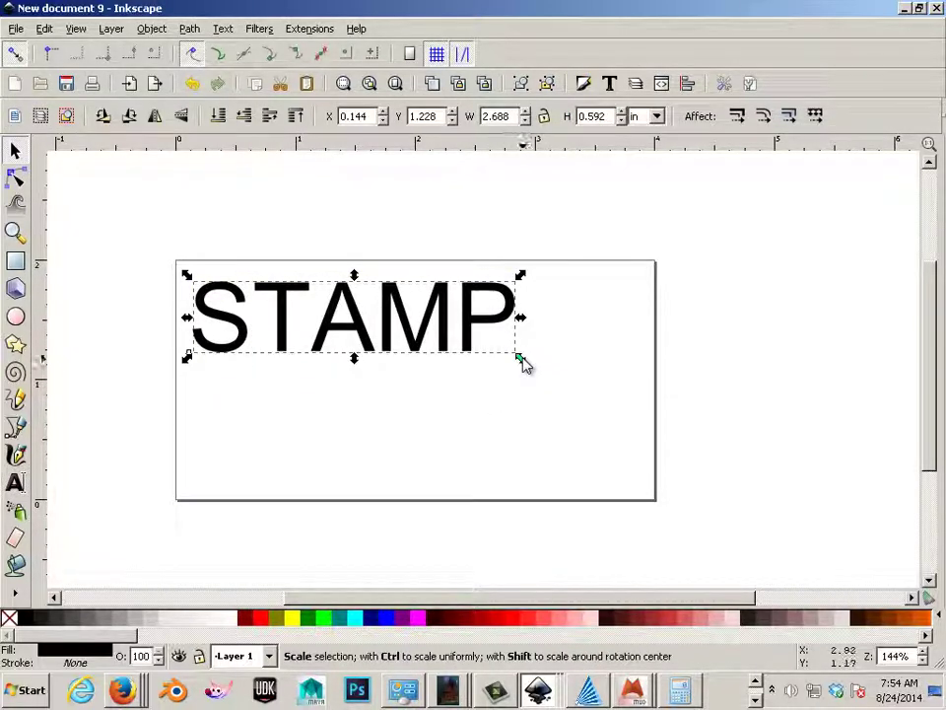
drag(523, 364, 643, 482)
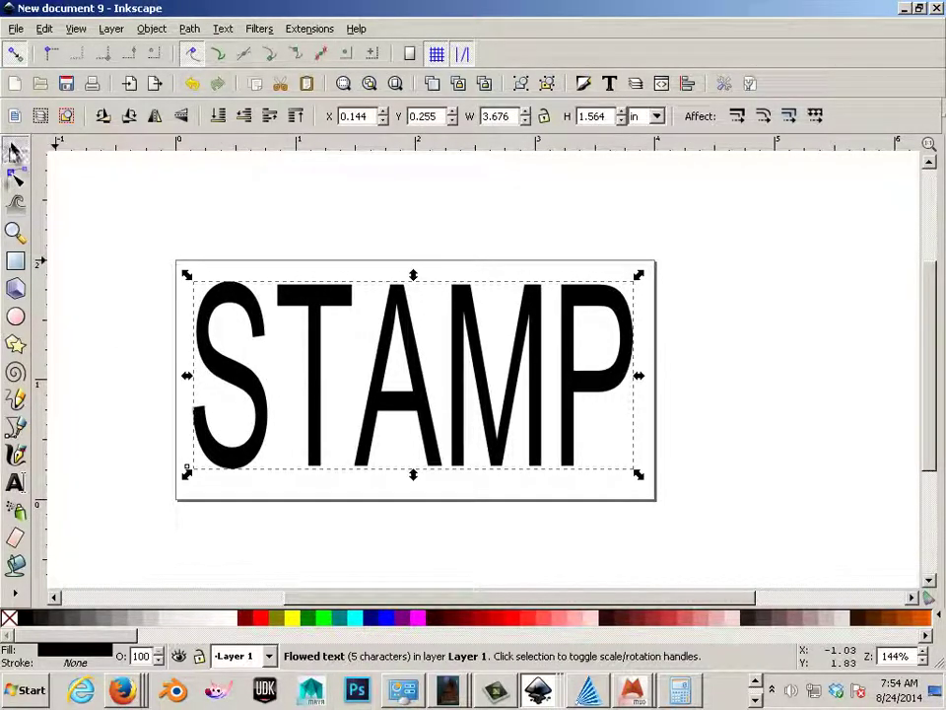
double_click(222, 354)
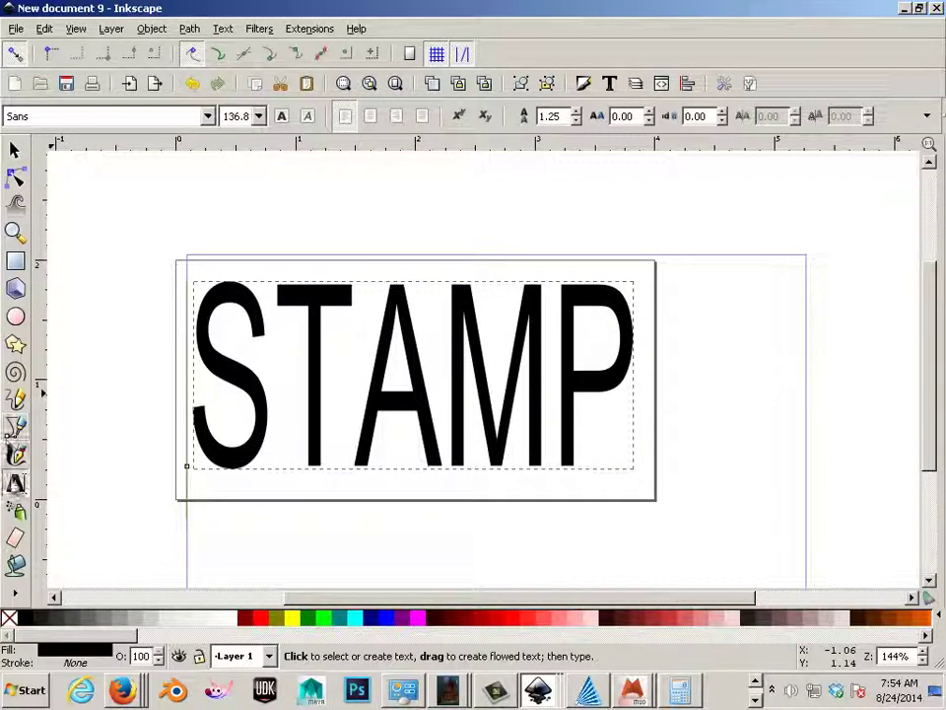
click(247, 387)
key(ctrl+a)
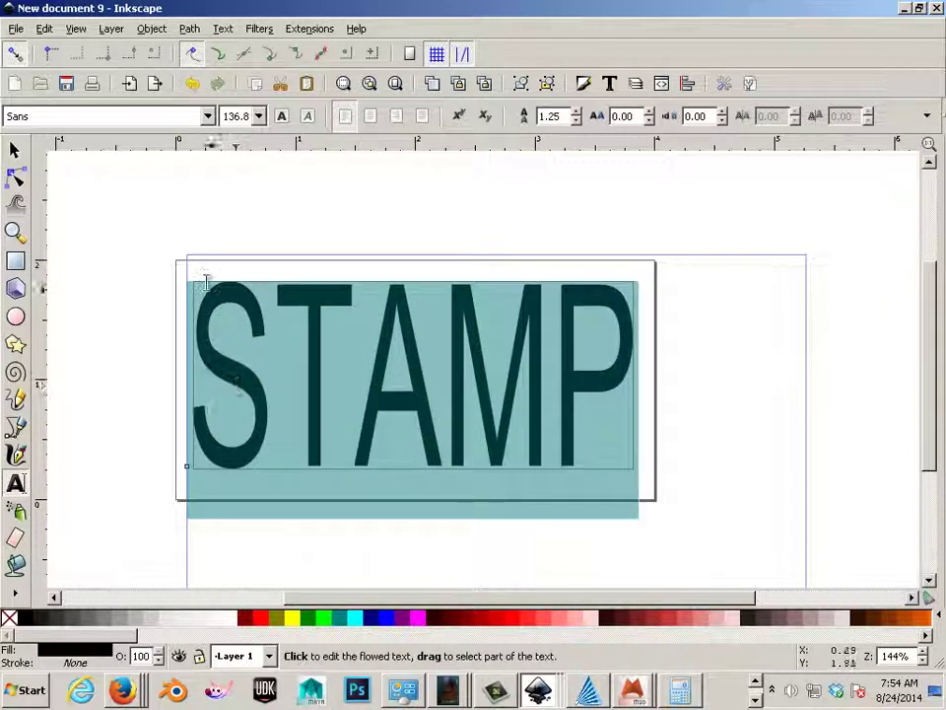
Step: In Text and Font, preview candidate fonts such as Segoe UI, Sans and Rockwell Condensed on STAMP
click(222, 31)
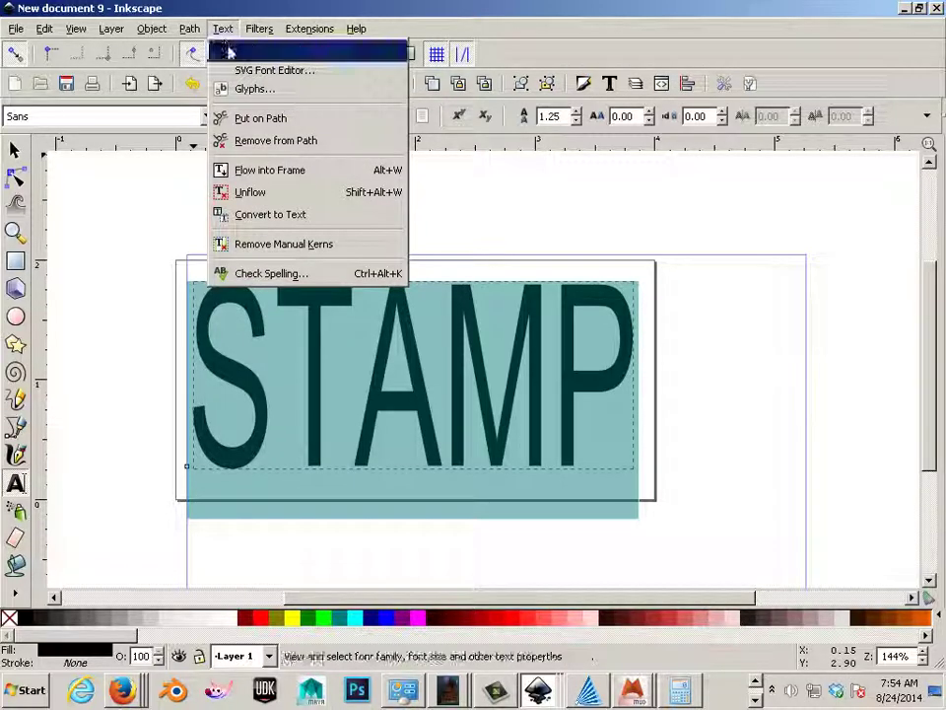
click(244, 54)
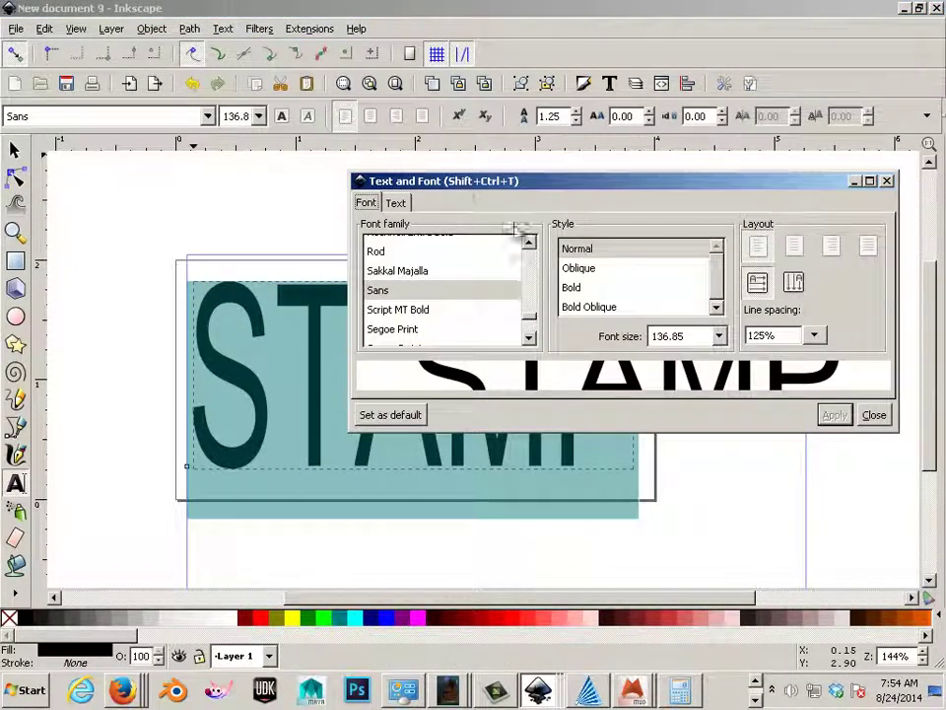
scroll(416, 312, down, 1)
click(416, 311)
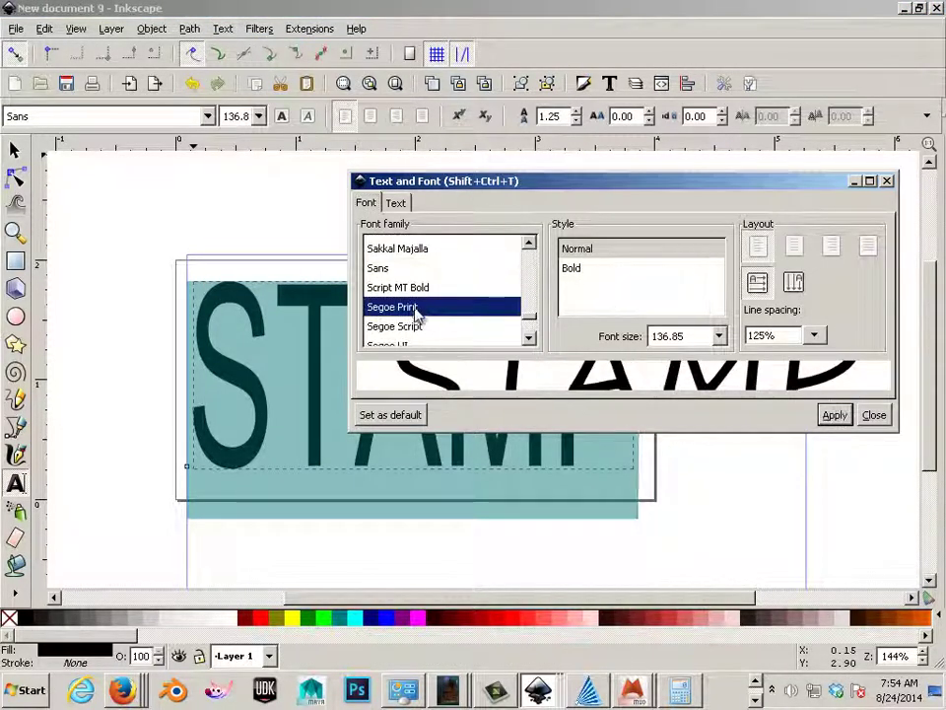
scroll(416, 318, down, 1)
click(418, 324)
scroll(422, 325, down, 1)
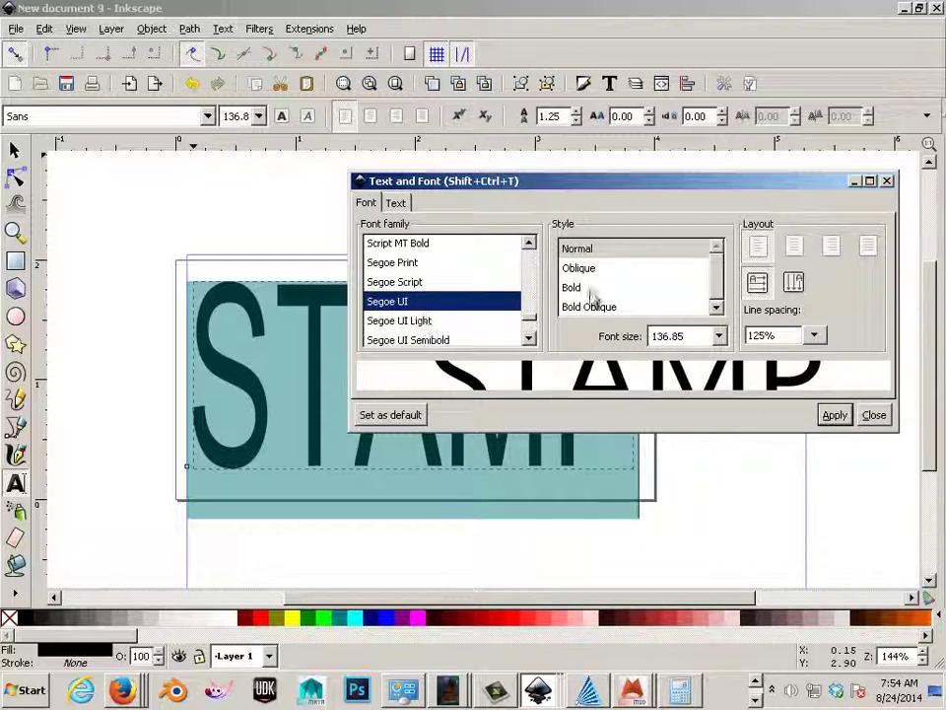
click(572, 287)
scroll(406, 301, down, 1)
scroll(404, 295, down, 1)
click(405, 295)
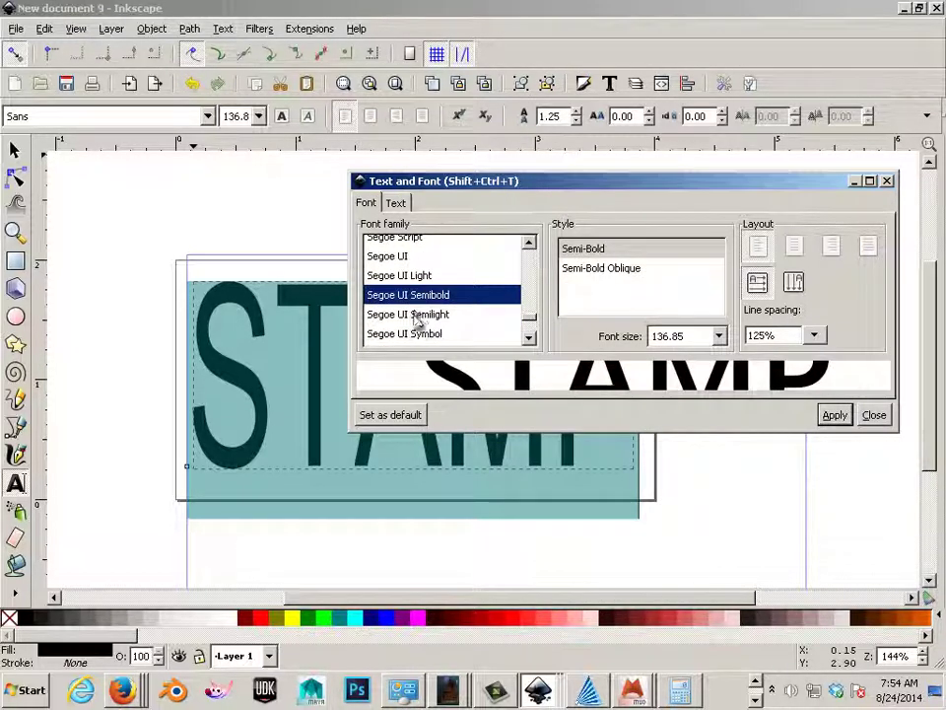
click(418, 315)
scroll(424, 320, down, 1)
scroll(424, 315, down, 2)
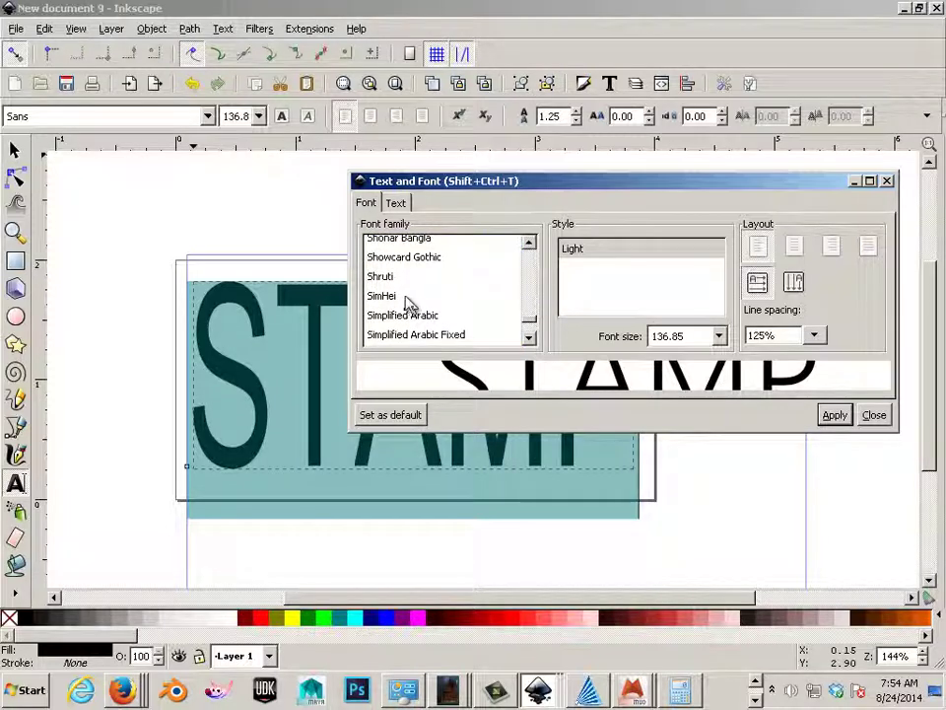
click(406, 296)
scroll(414, 312, up, 1)
click(414, 308)
click(418, 267)
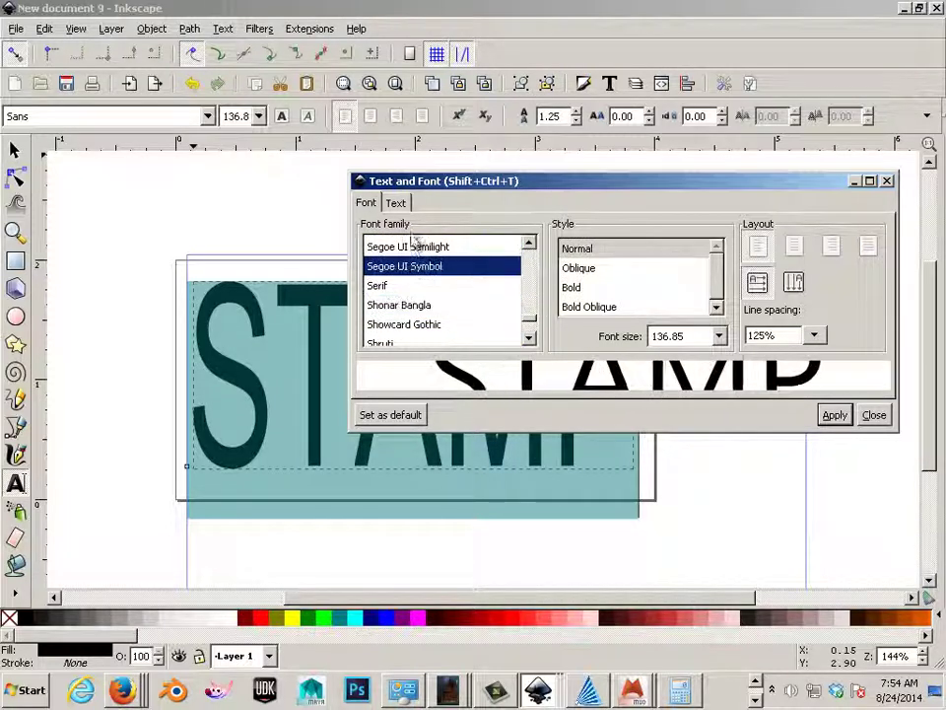
click(414, 246)
scroll(422, 271, up, 2)
click(414, 278)
click(414, 258)
scroll(406, 268, up, 1)
click(405, 268)
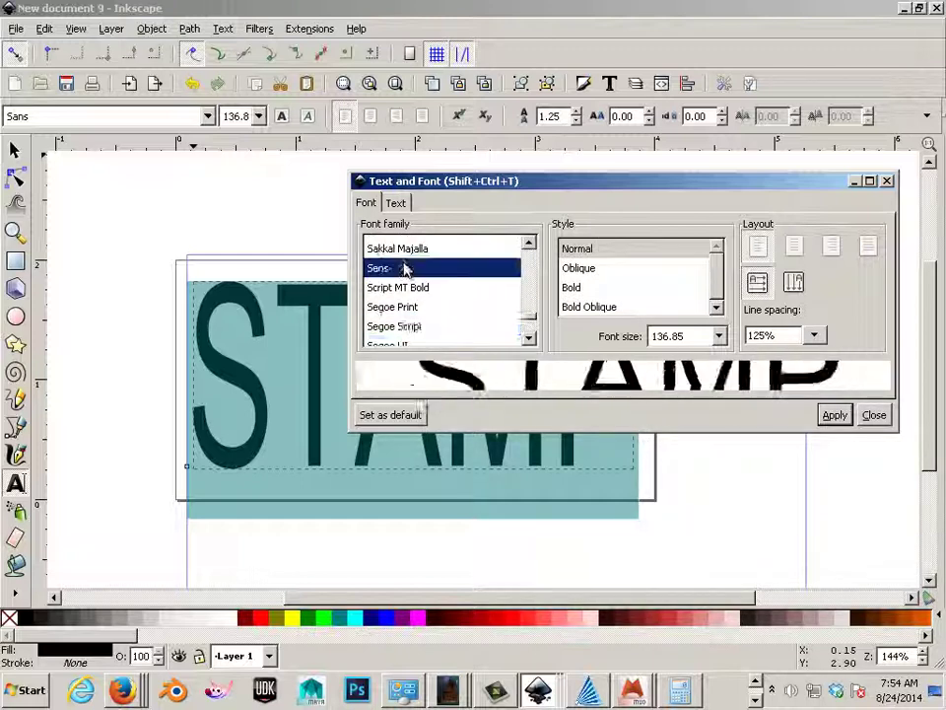
click(412, 252)
scroll(414, 258, up, 2)
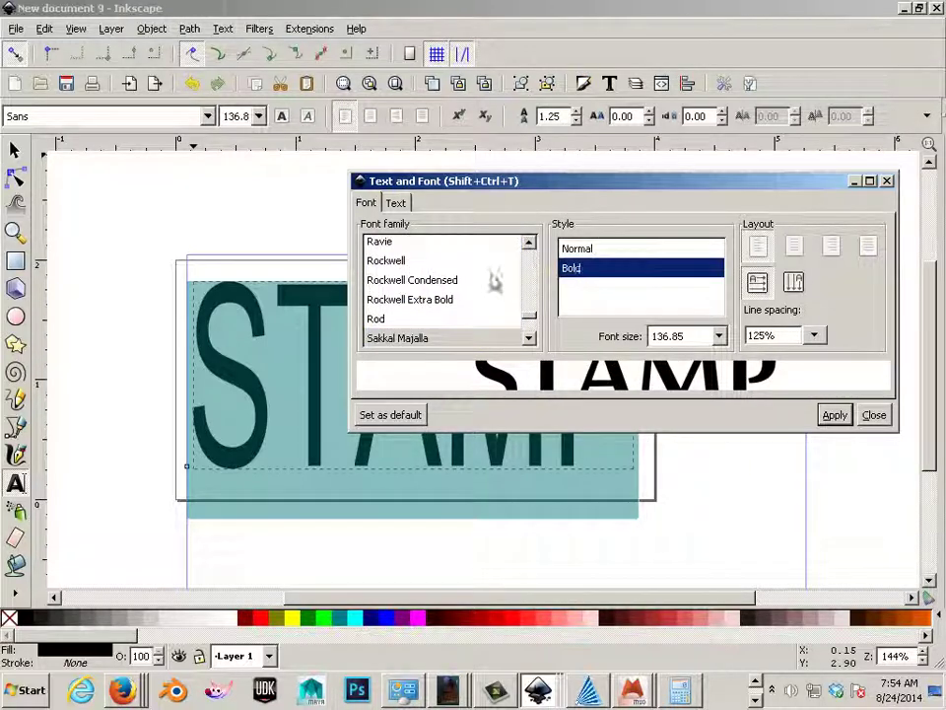
click(406, 280)
scroll(401, 281, up, 1)
click(400, 287)
click(386, 253)
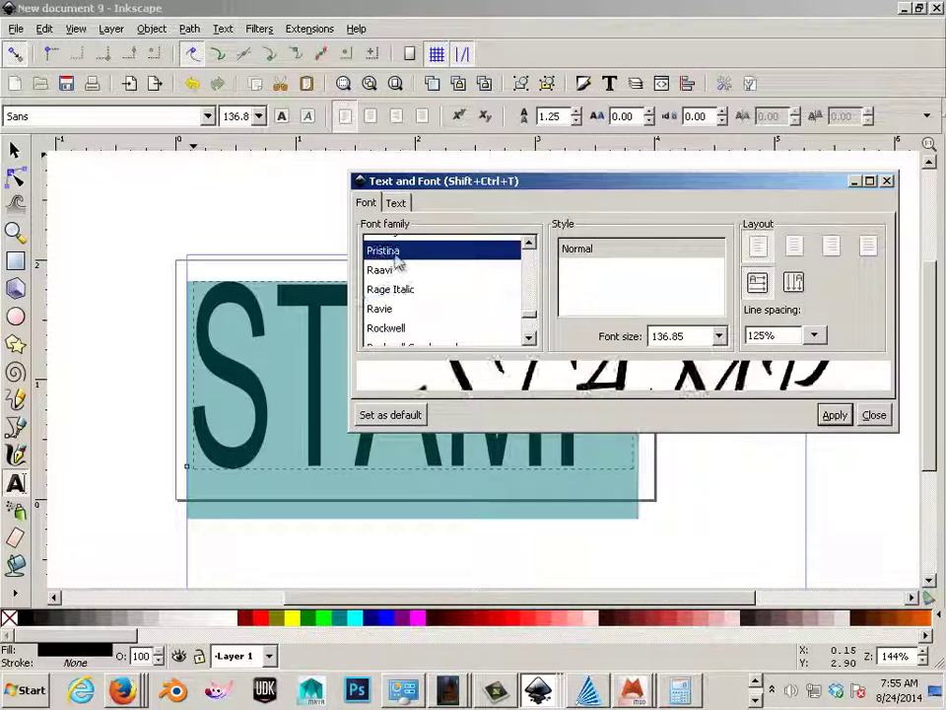
scroll(400, 278, up, 1)
Step: Apply the Poplar Std font to STAMP and close the font settings
click(403, 280)
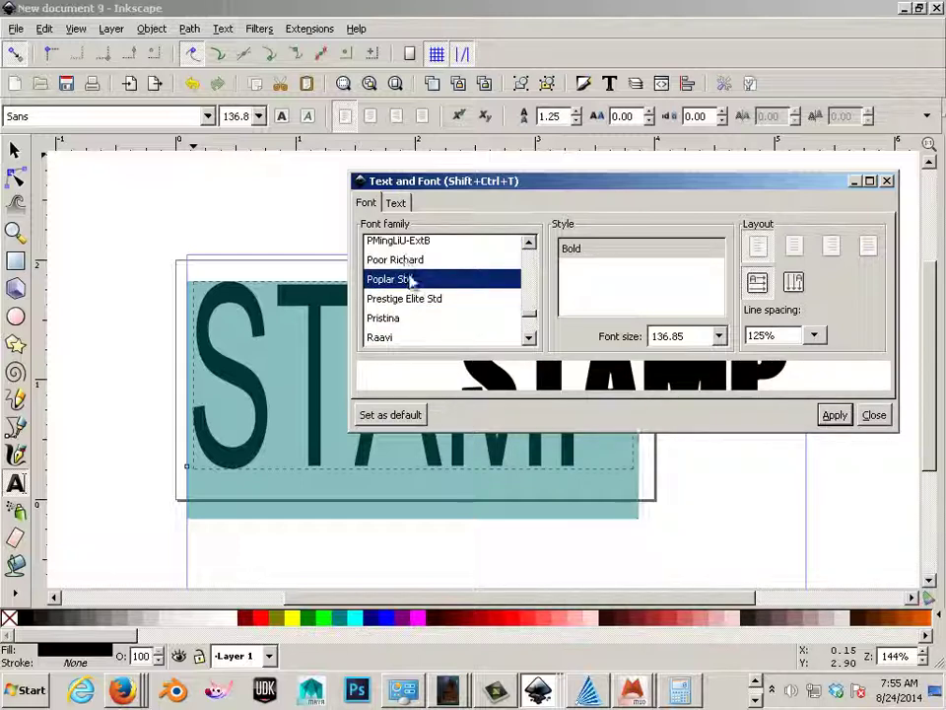
click(405, 262)
click(406, 280)
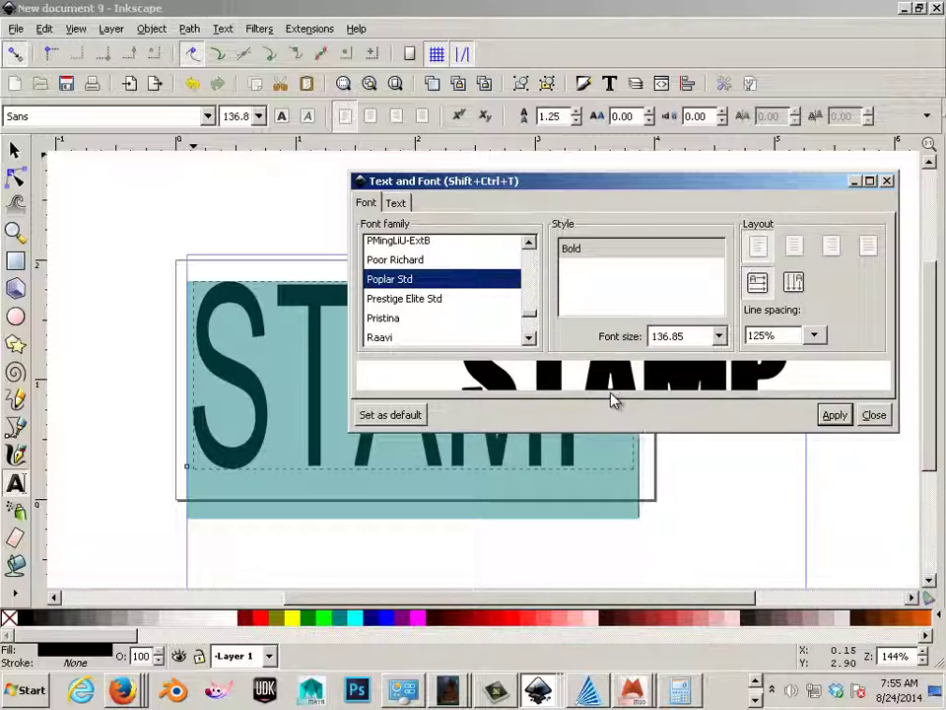
click(834, 415)
click(886, 181)
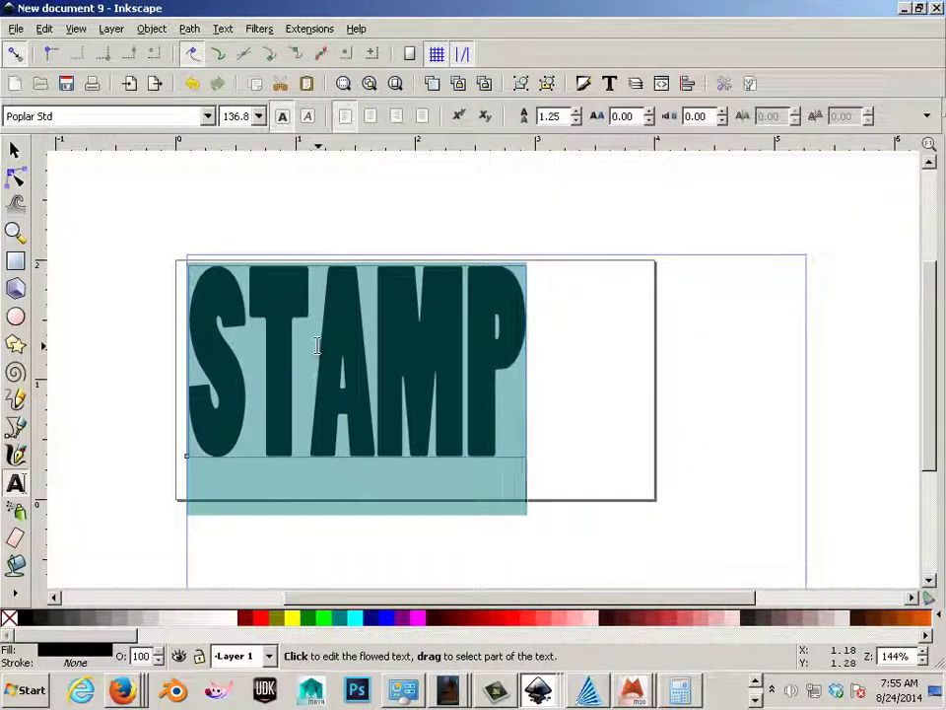
Step: Stretch STAMP wider to 3.771 × 1.596 in and nudge it down to X 0.125, Y 0.208
click(17, 149)
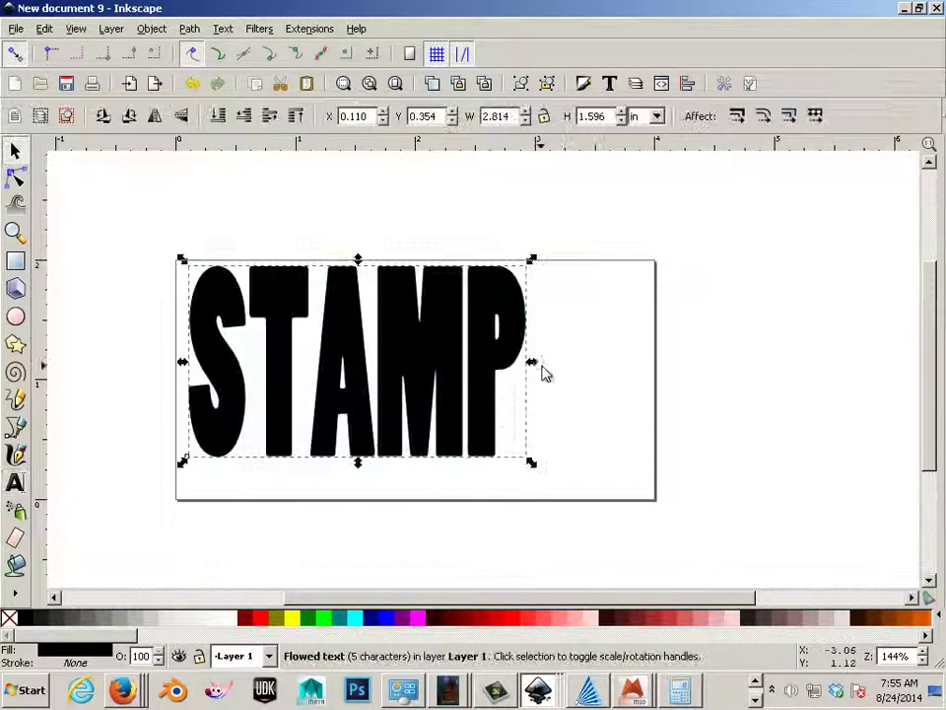
drag(534, 370, 649, 368)
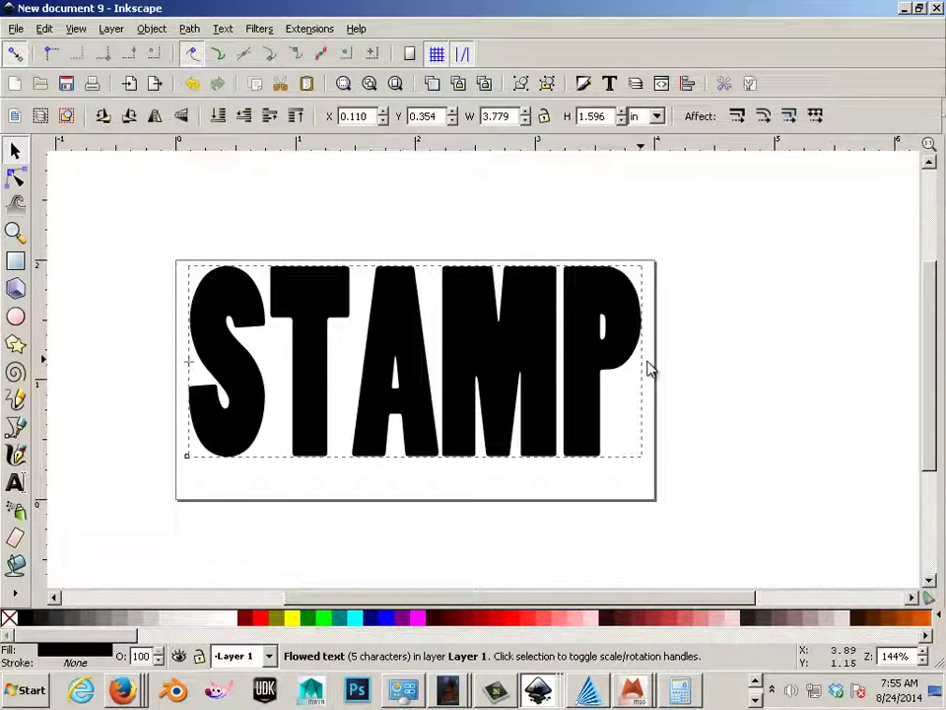
drag(521, 348, 521, 365)
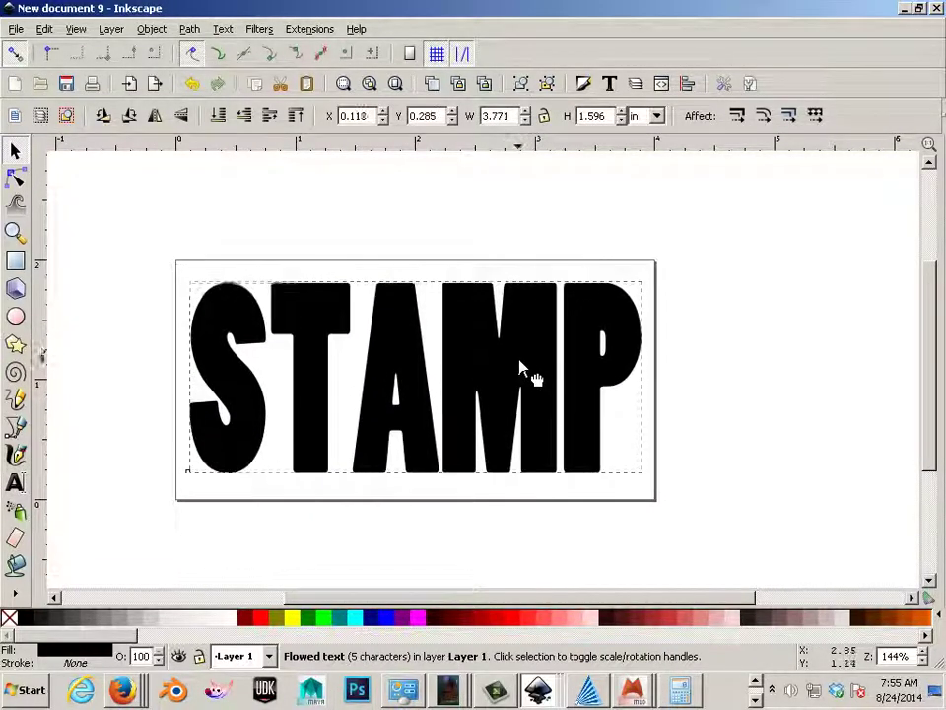
click(142, 281)
click(332, 344)
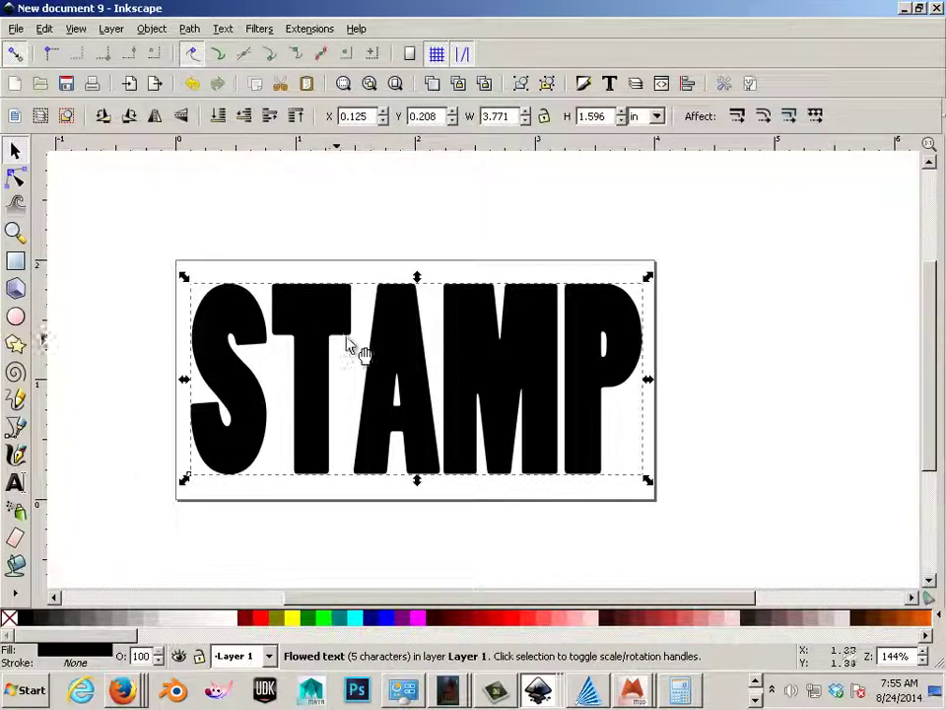
Step: Fill the STAMP letters bright green (G 255) and give them a flat black stroke
click(148, 31)
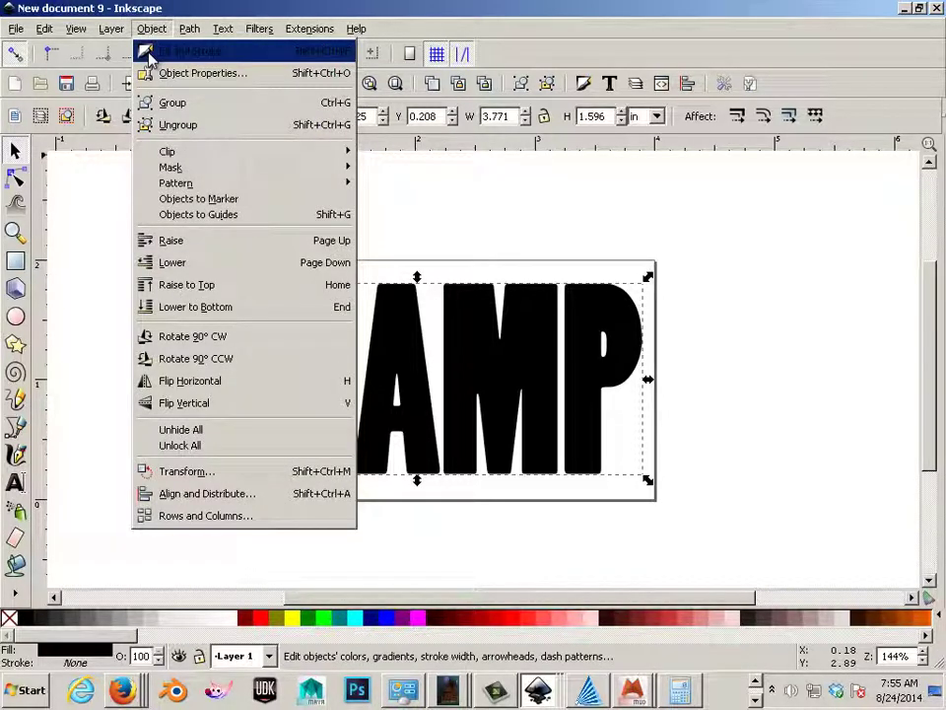
click(147, 48)
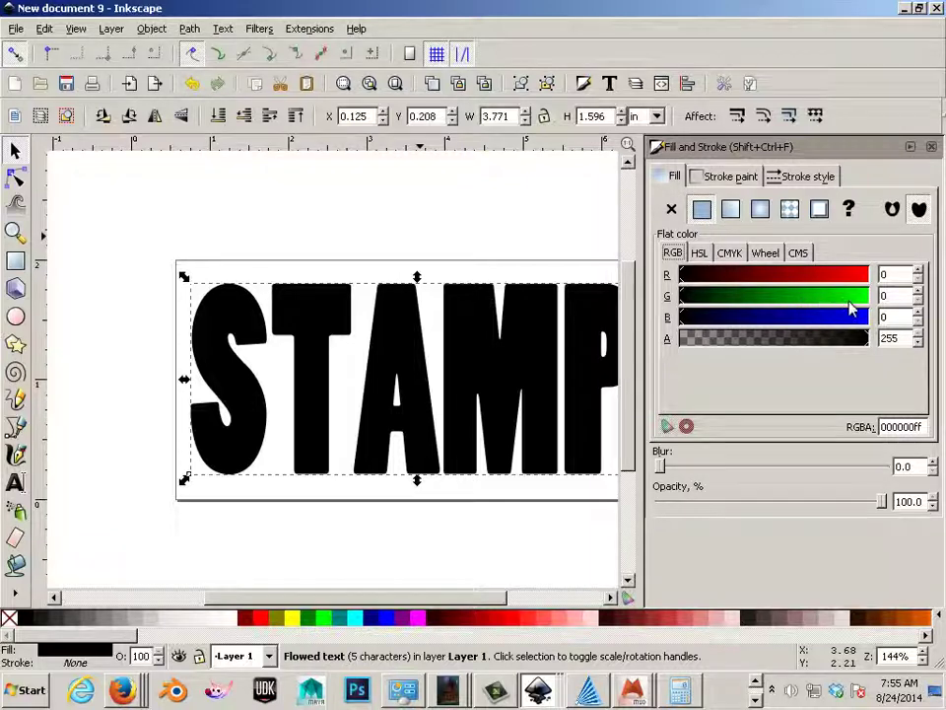
drag(851, 308, 875, 297)
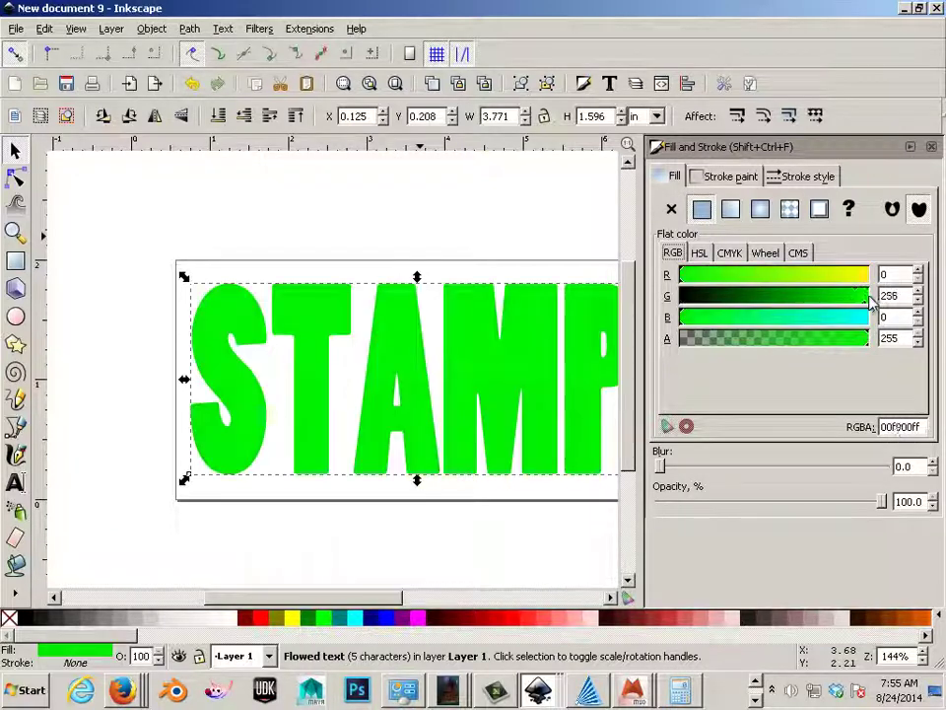
click(717, 178)
click(701, 209)
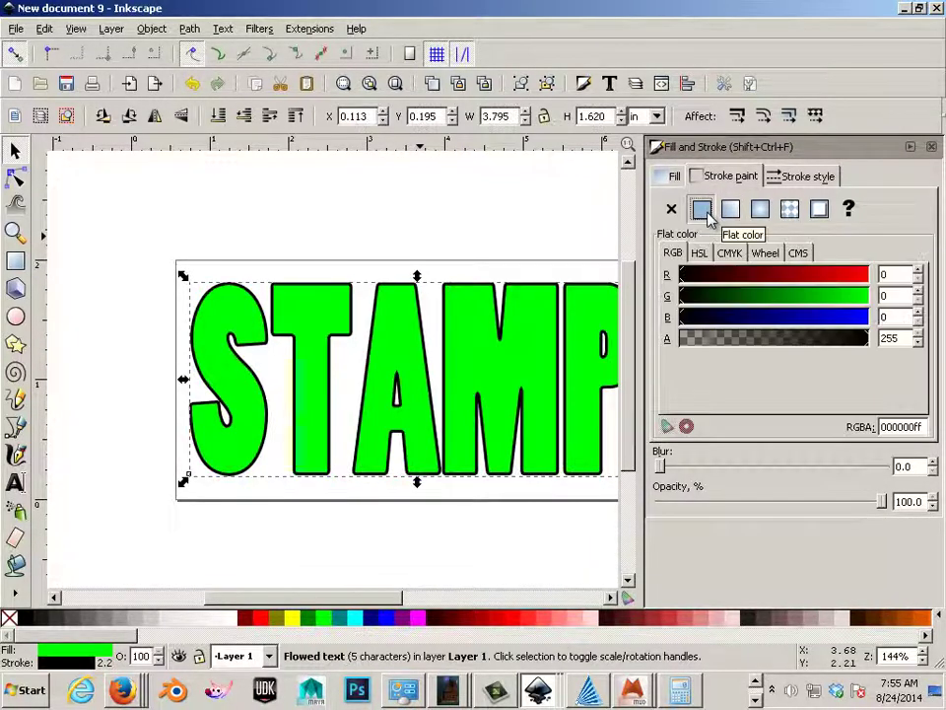
Step: Set the stroke width to 0.080 in and close Fill and Stroke
click(795, 181)
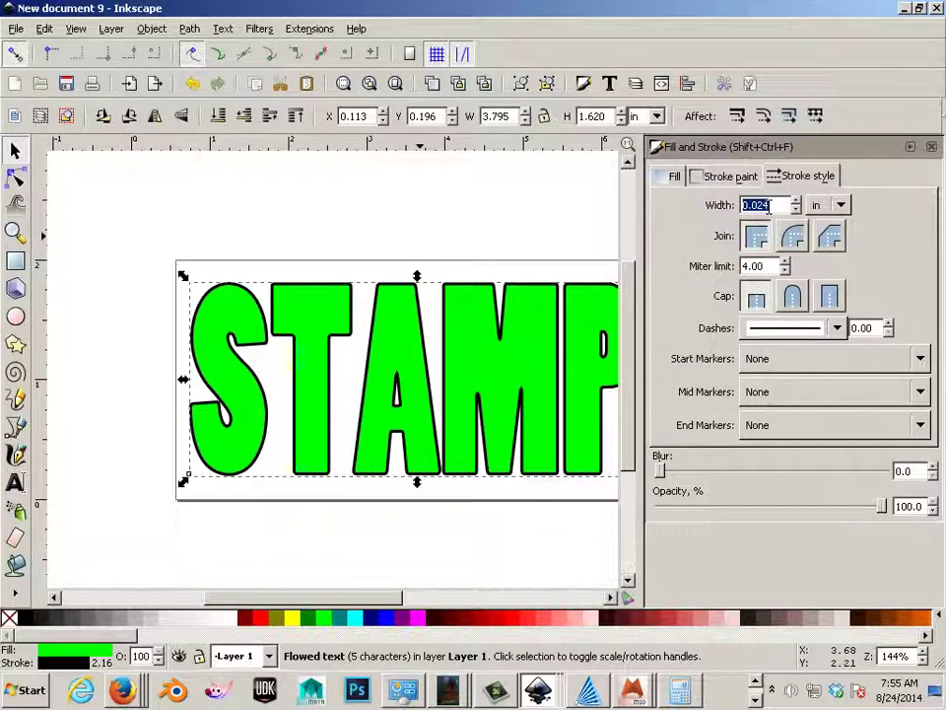
scroll(775, 205, up, 1)
scroll(775, 205, down, 1)
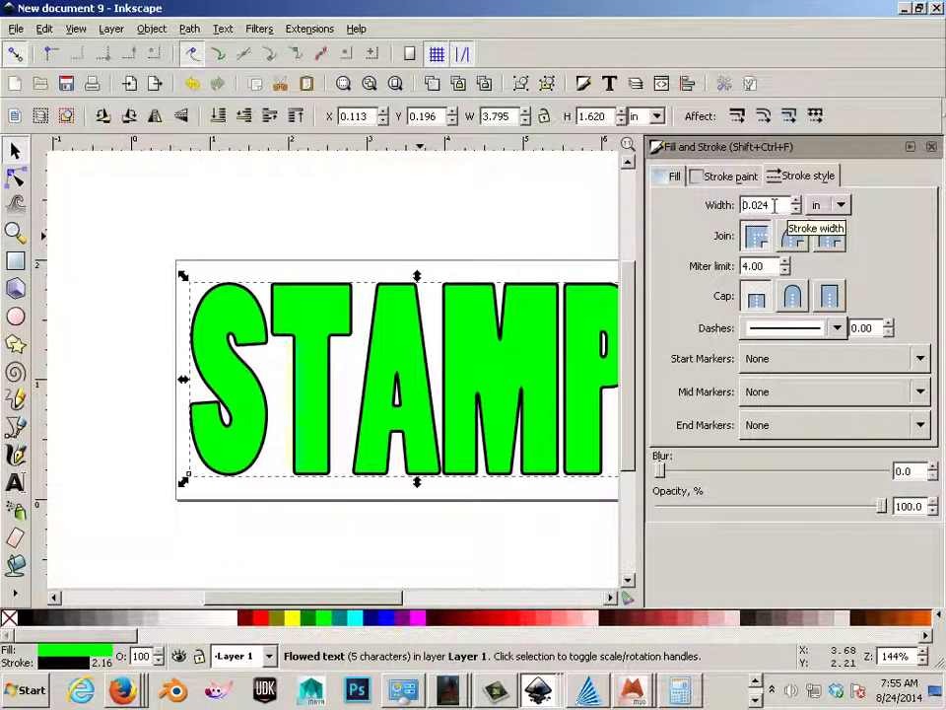
scroll(775, 205, up, 1)
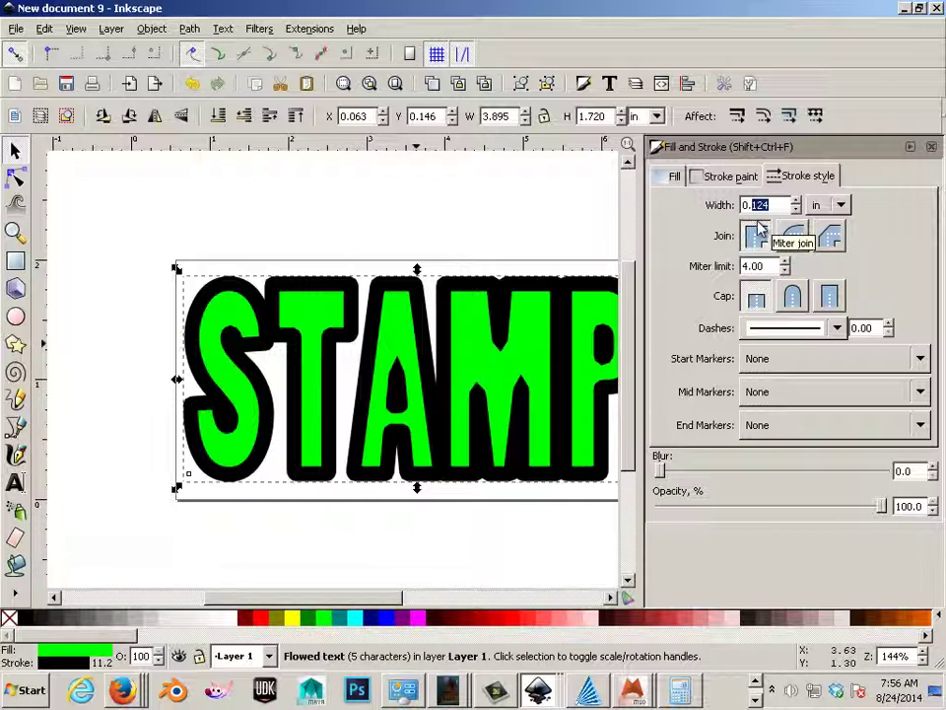
text(0)
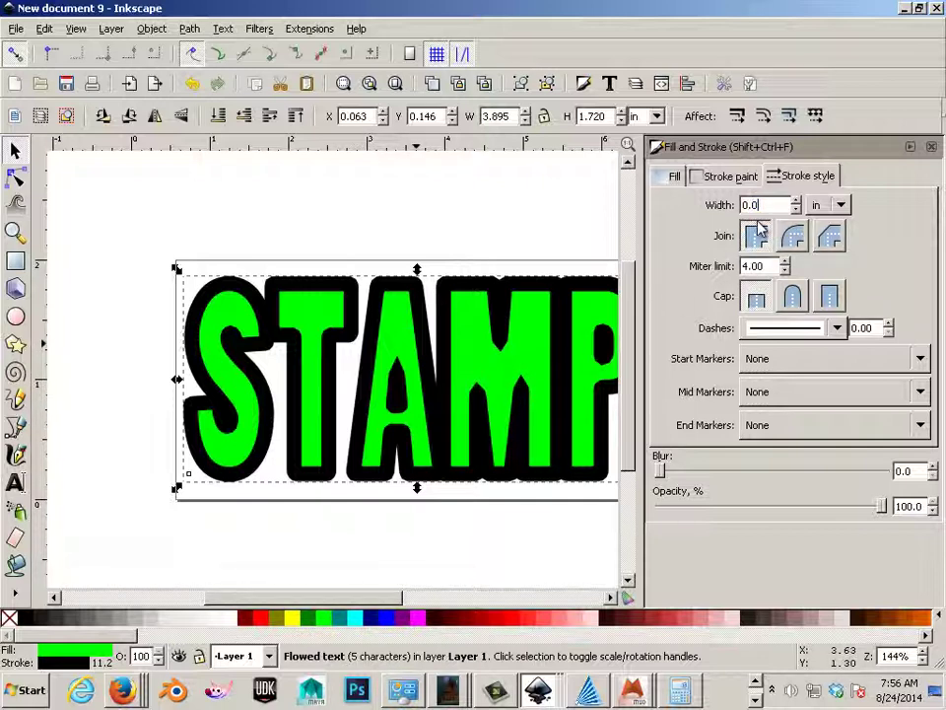
text(5)
key(Return)
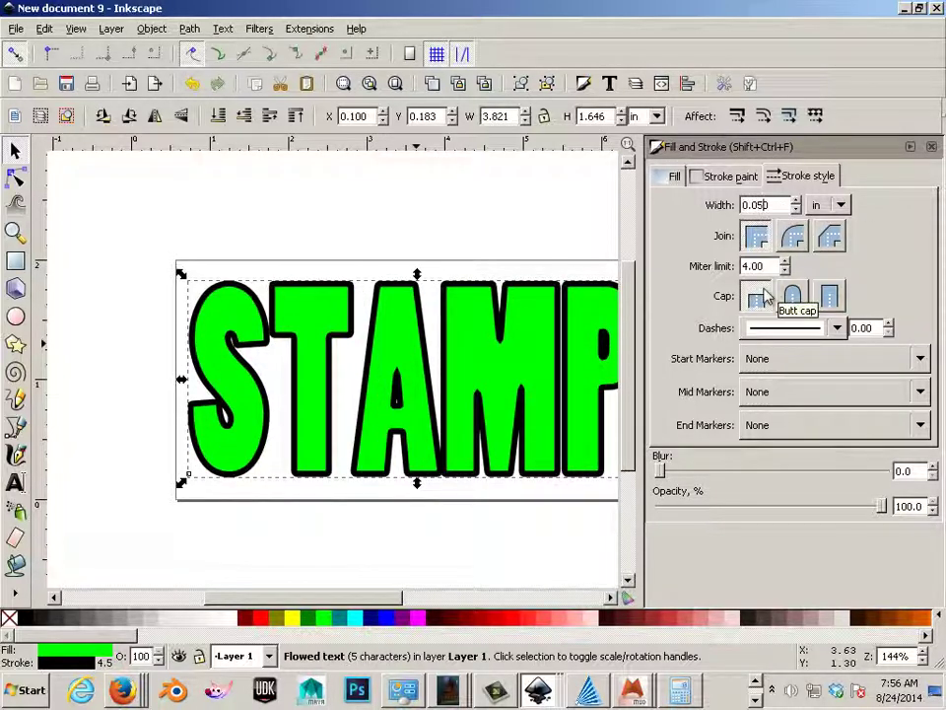
key(BackSpace)
key(BackSpace)
text(8)
key(Return)
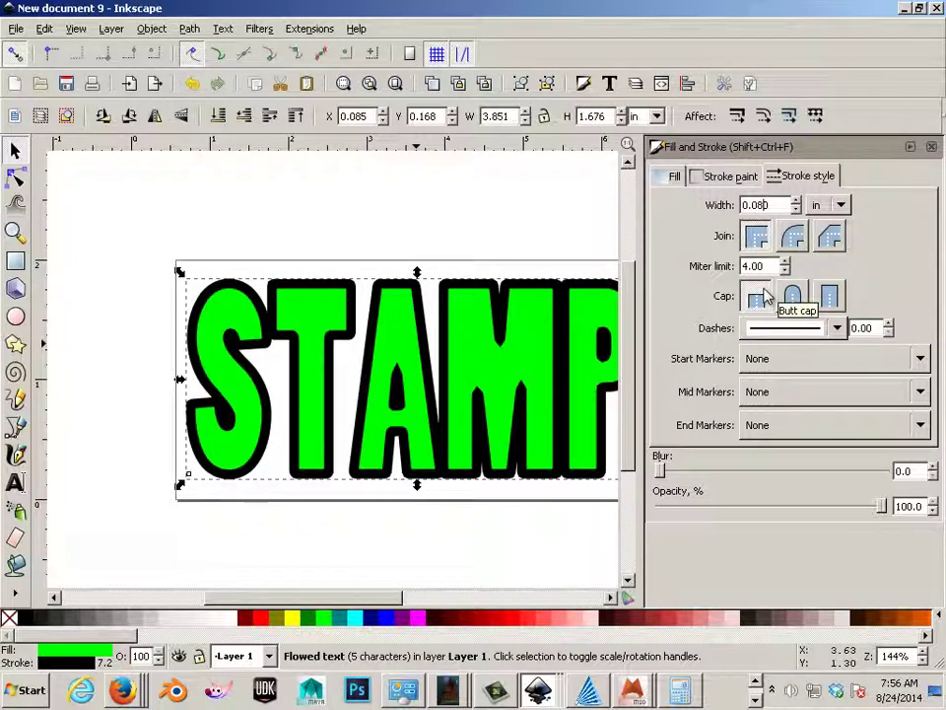
click(94, 233)
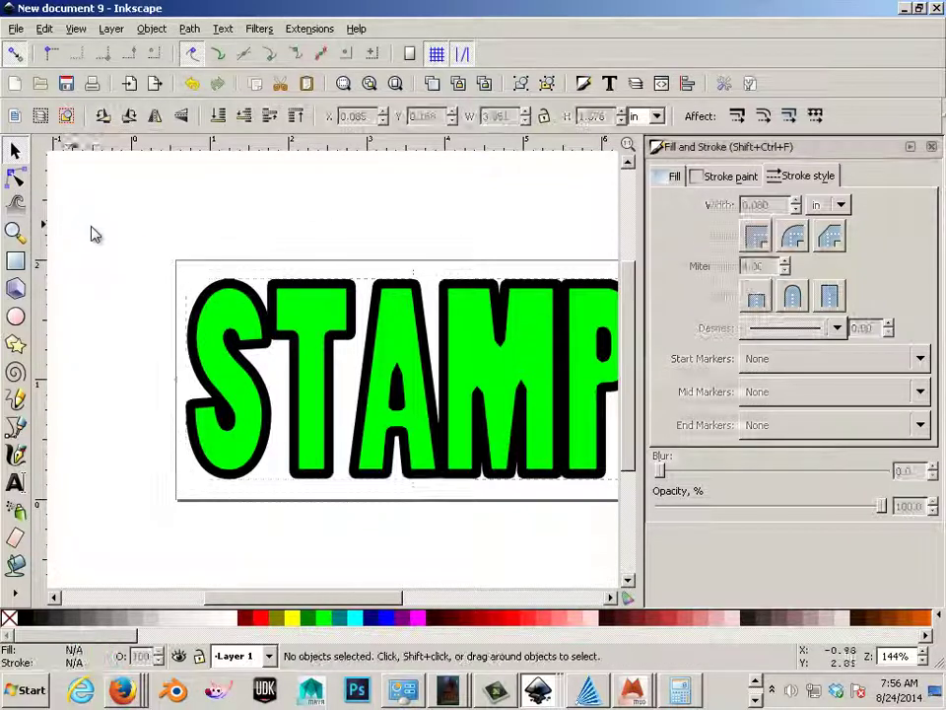
click(567, 311)
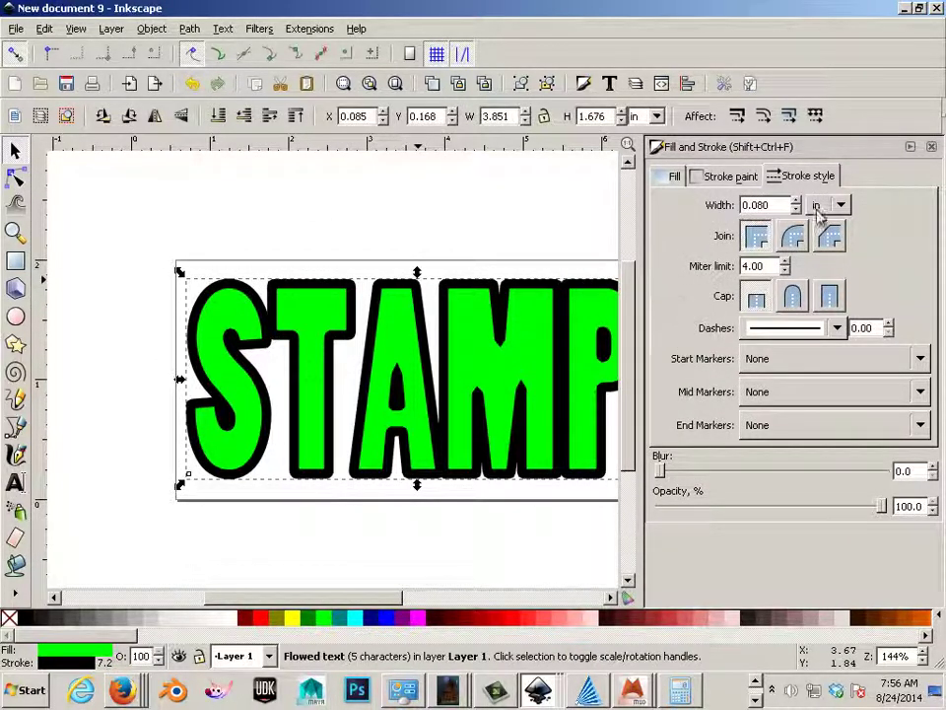
click(932, 146)
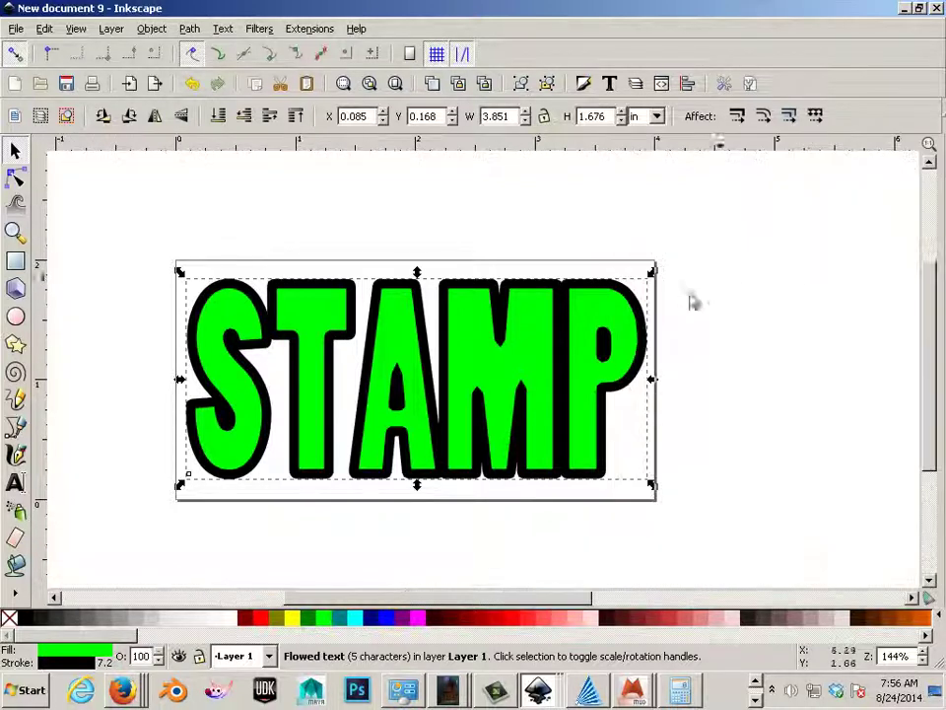
click(539, 225)
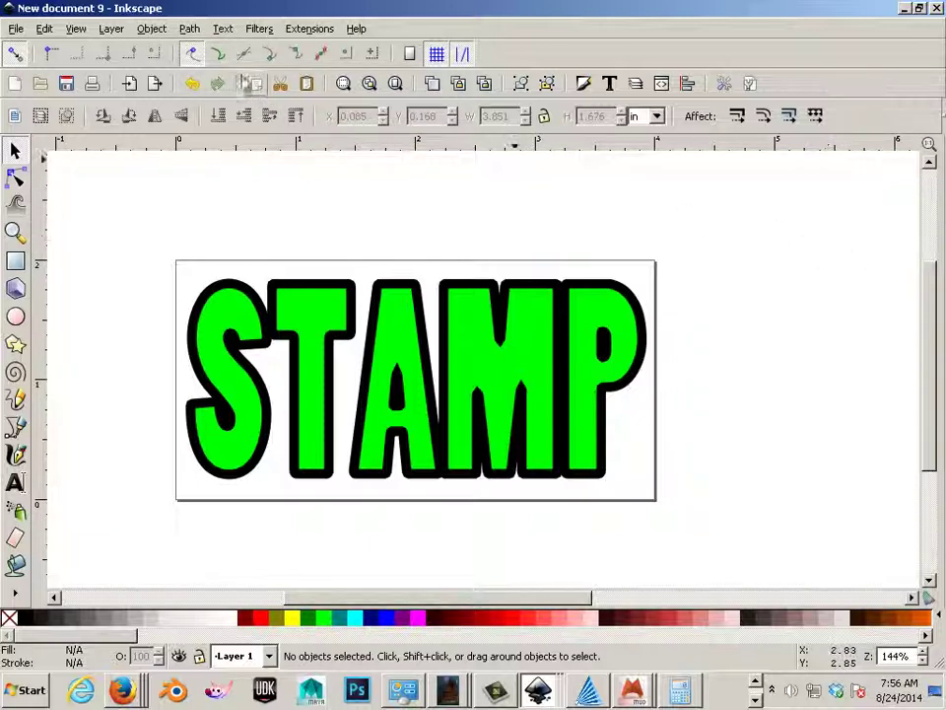
Step: Show the Layers panel, leaving Layer 1's name unchanged
click(110, 29)
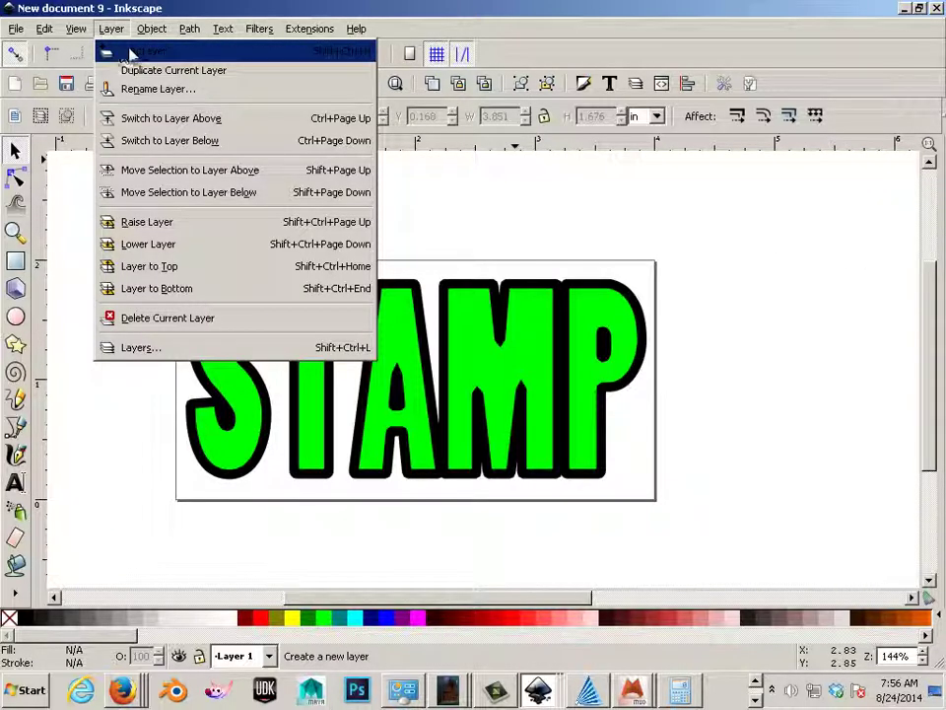
click(126, 347)
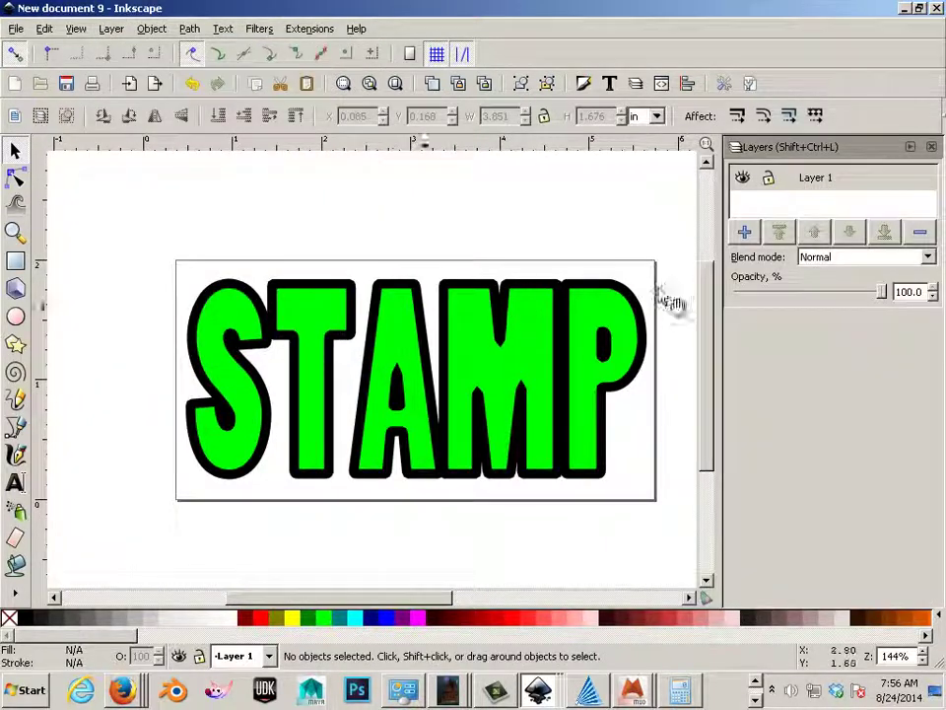
double_click(818, 182)
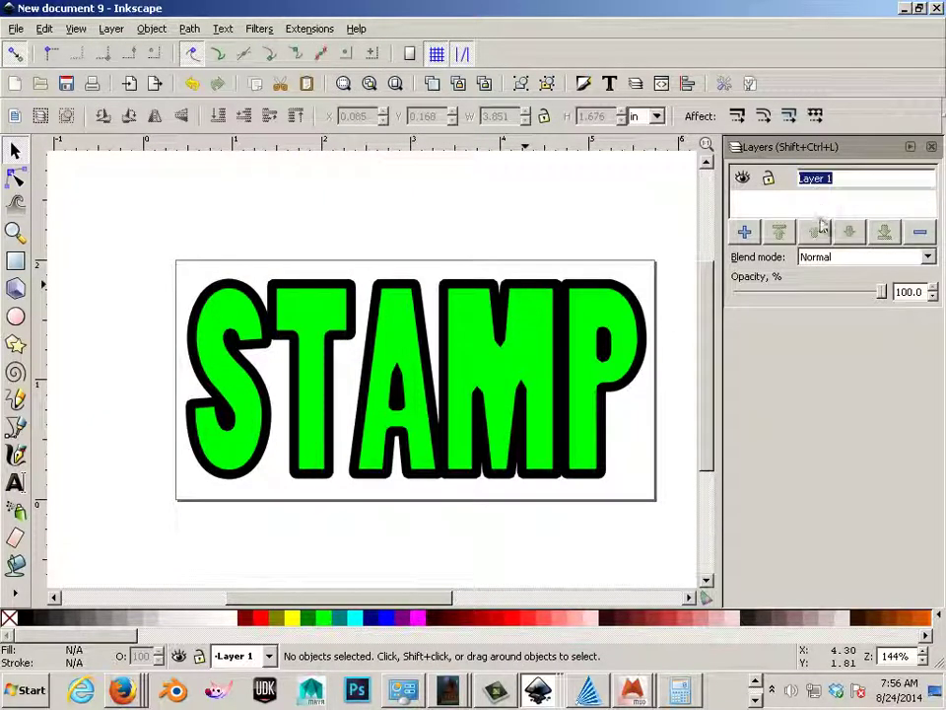
key(Return)
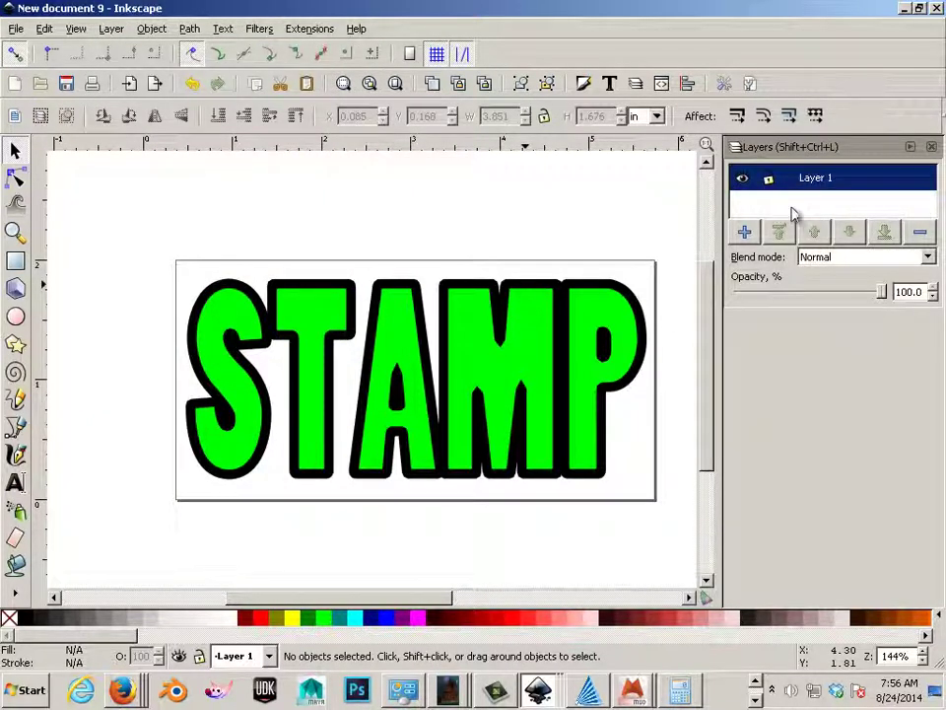
Step: Add a new layer below the current one, named bACKGROUND
click(744, 232)
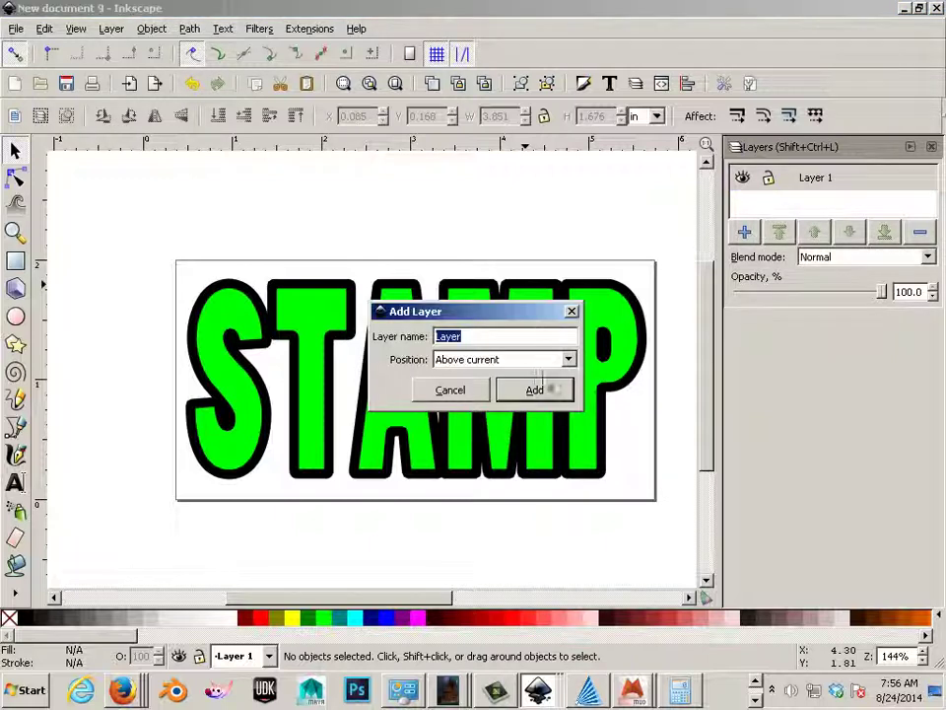
click(569, 359)
click(526, 397)
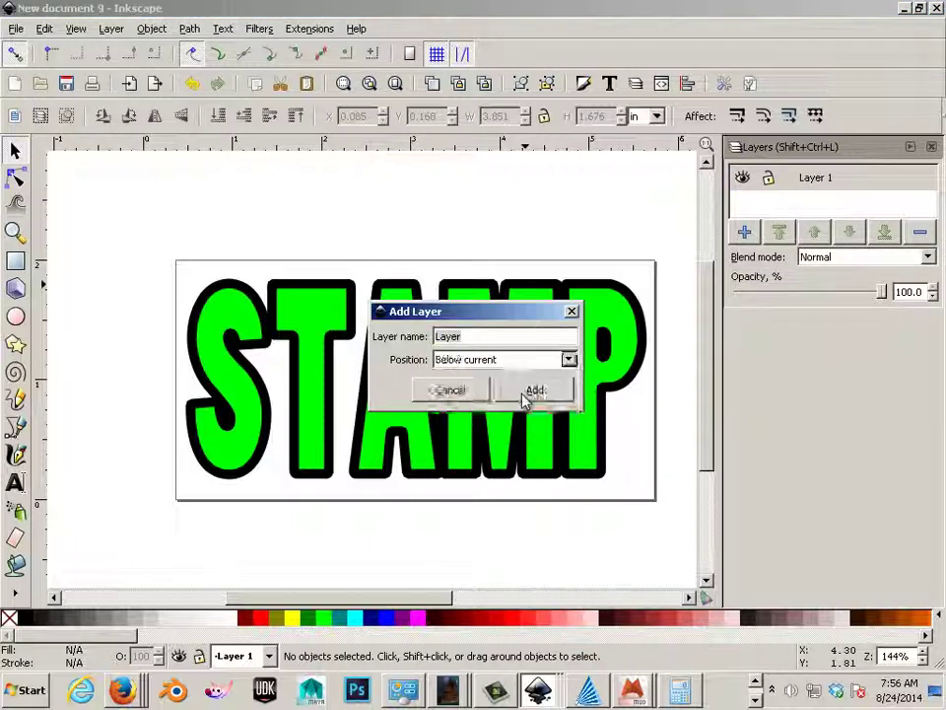
click(528, 392)
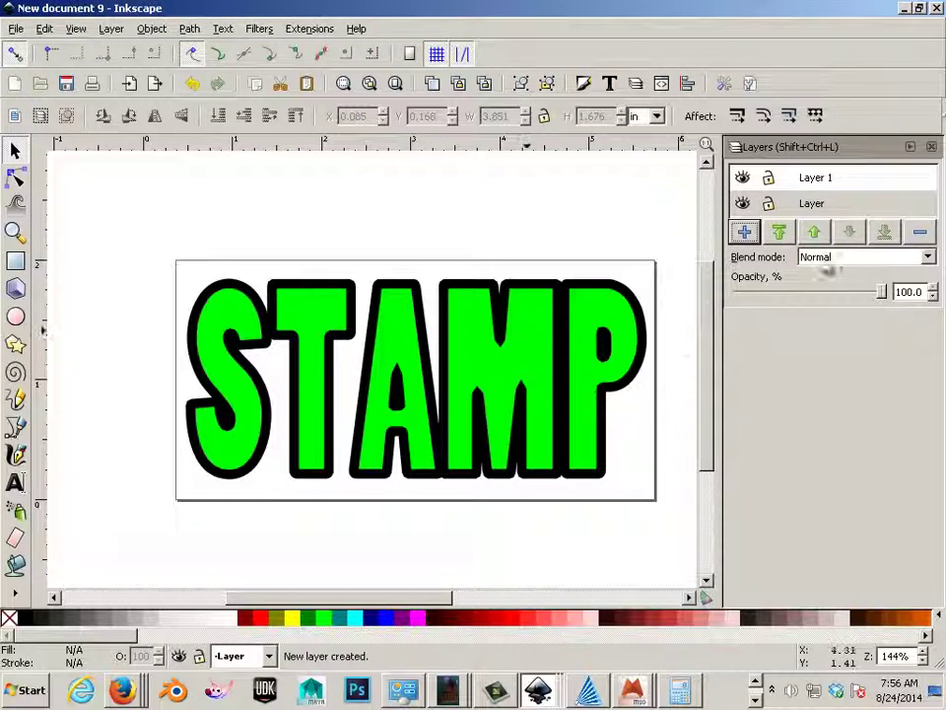
double_click(840, 205)
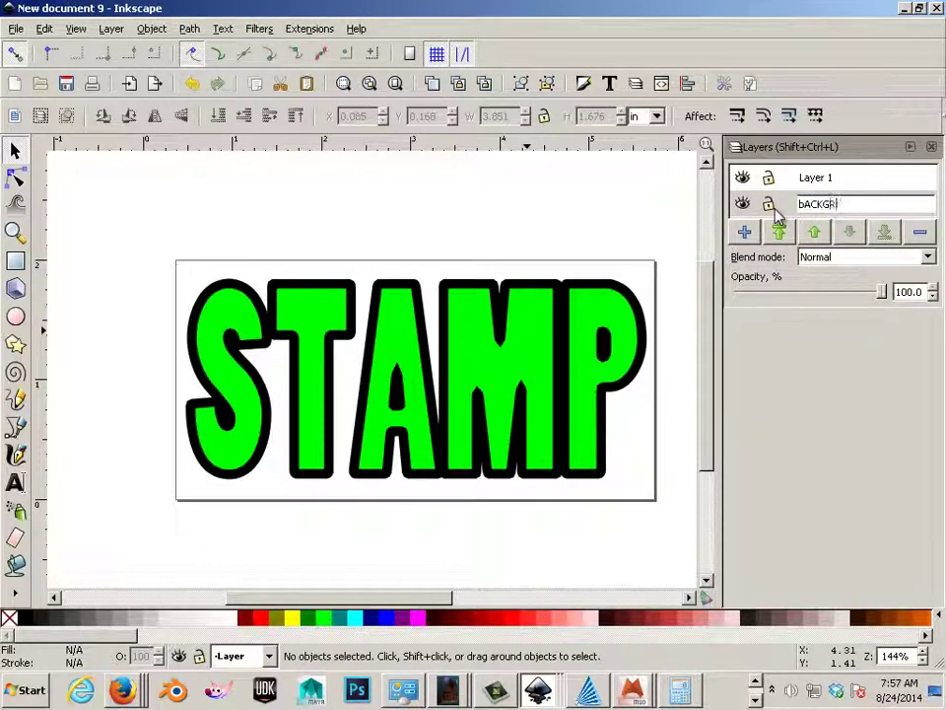
key(Return)
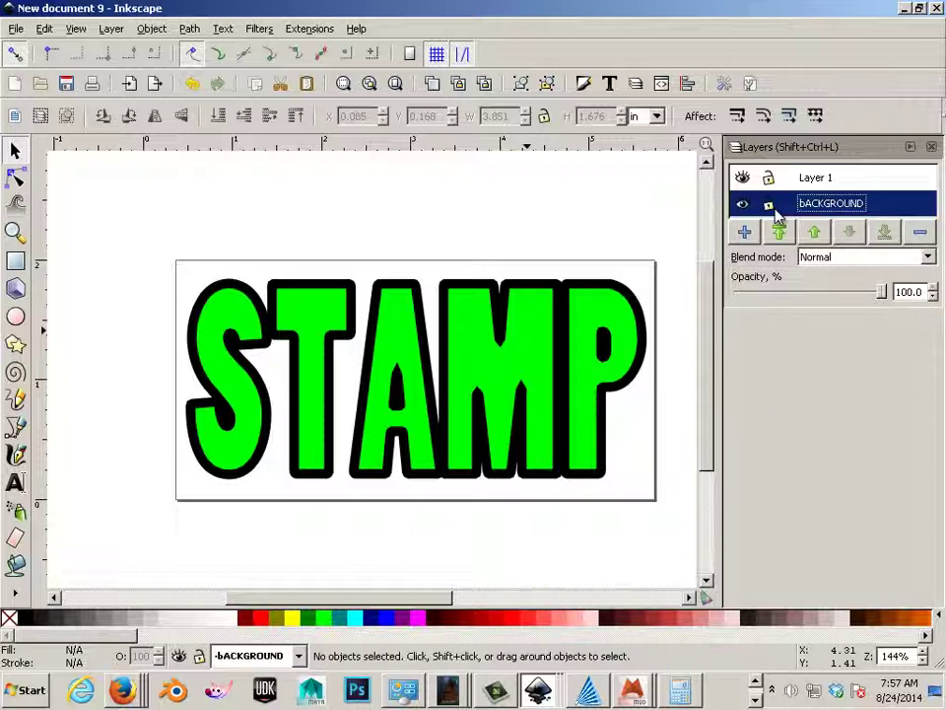
Step: Rename Layer 1 to gREEN
click(767, 184)
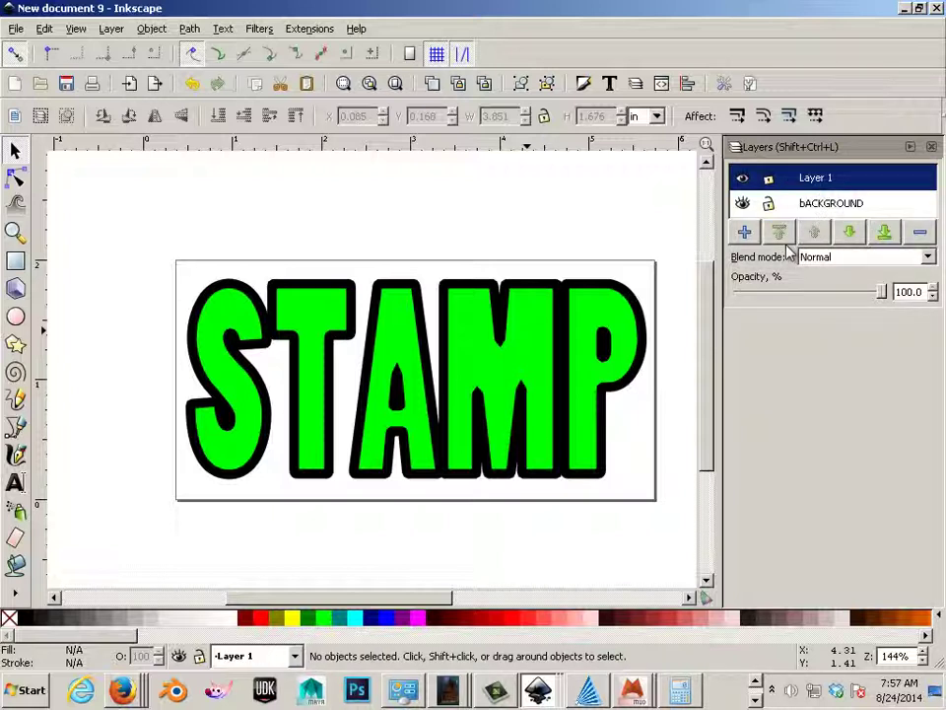
double_click(825, 186)
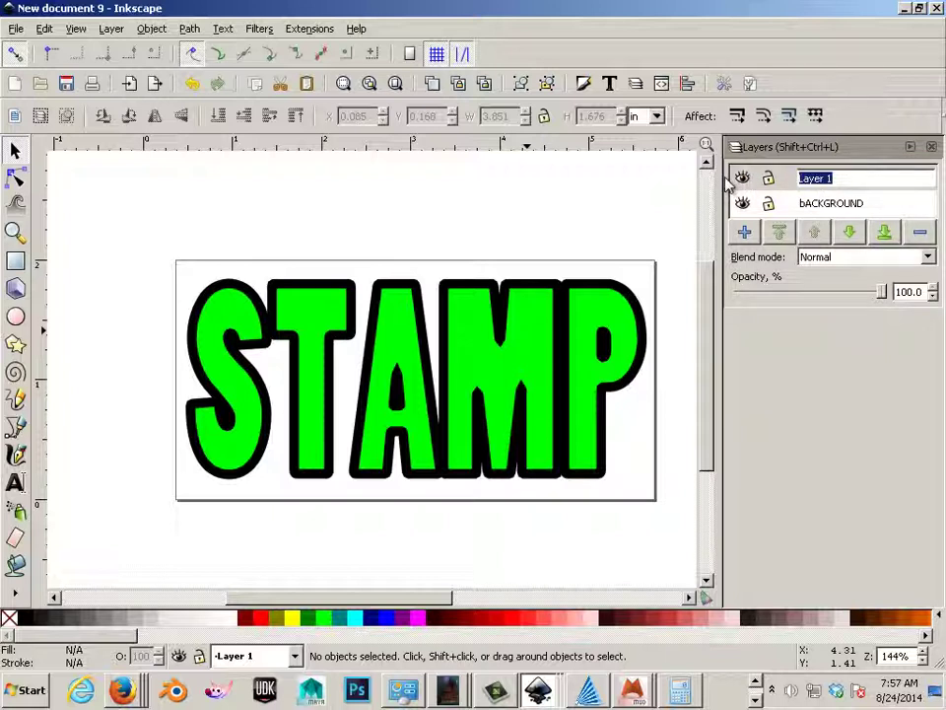
text(gREEN)
key(Return)
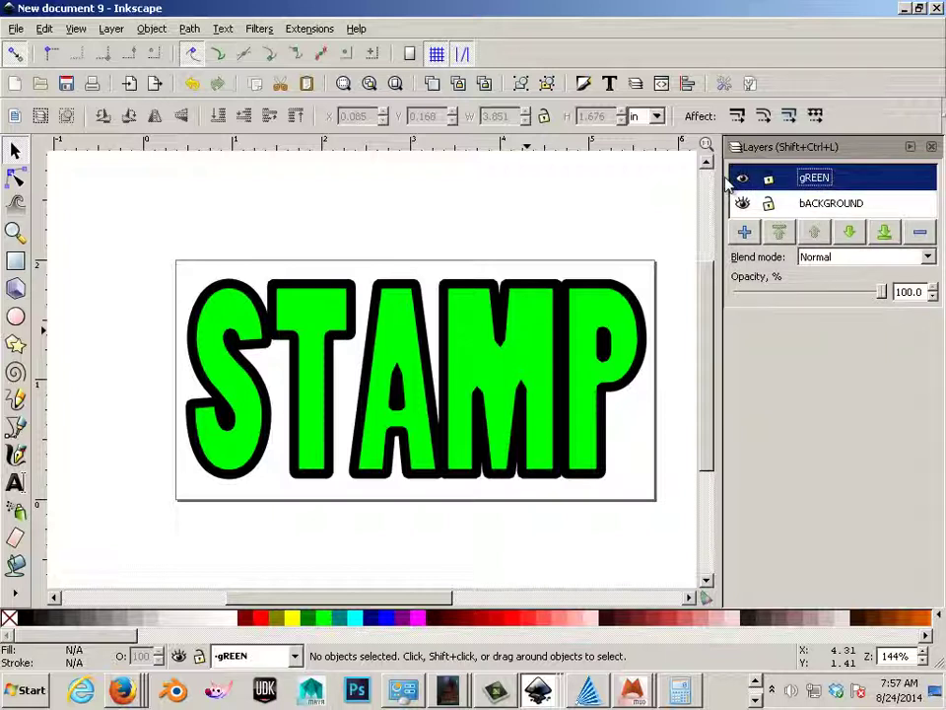
double_click(854, 187)
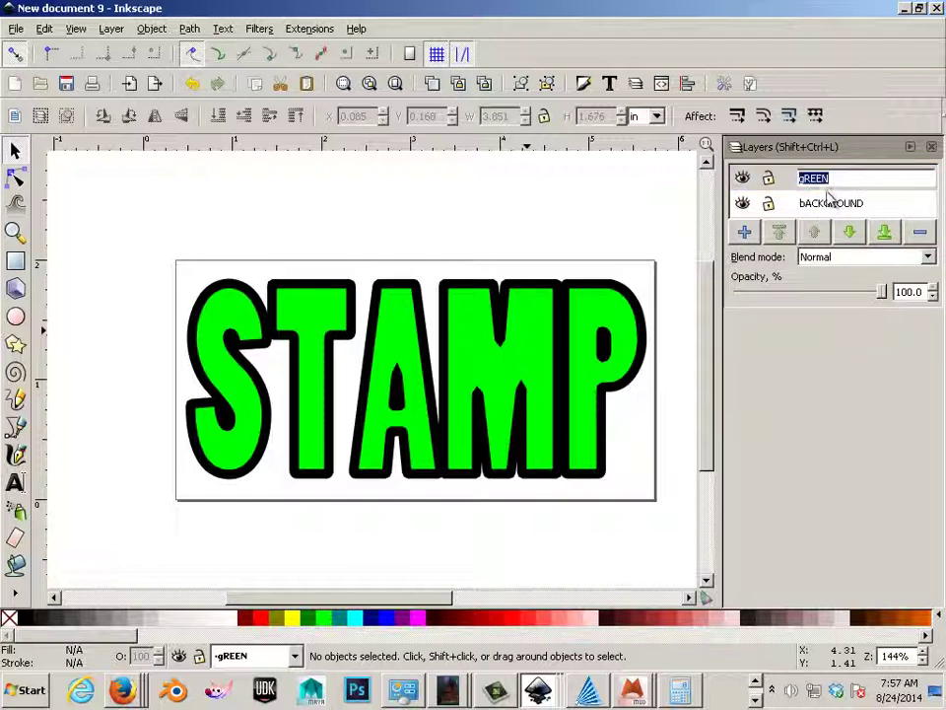
Step: Convert the STAMP text into paths with Path > Object to Path
click(439, 237)
click(375, 299)
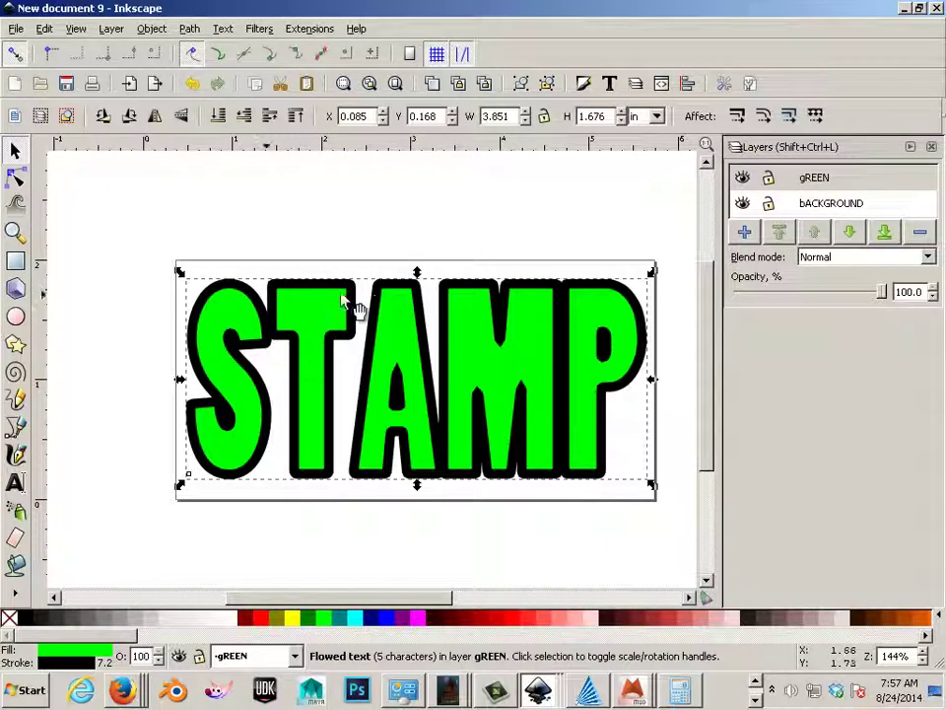
click(193, 31)
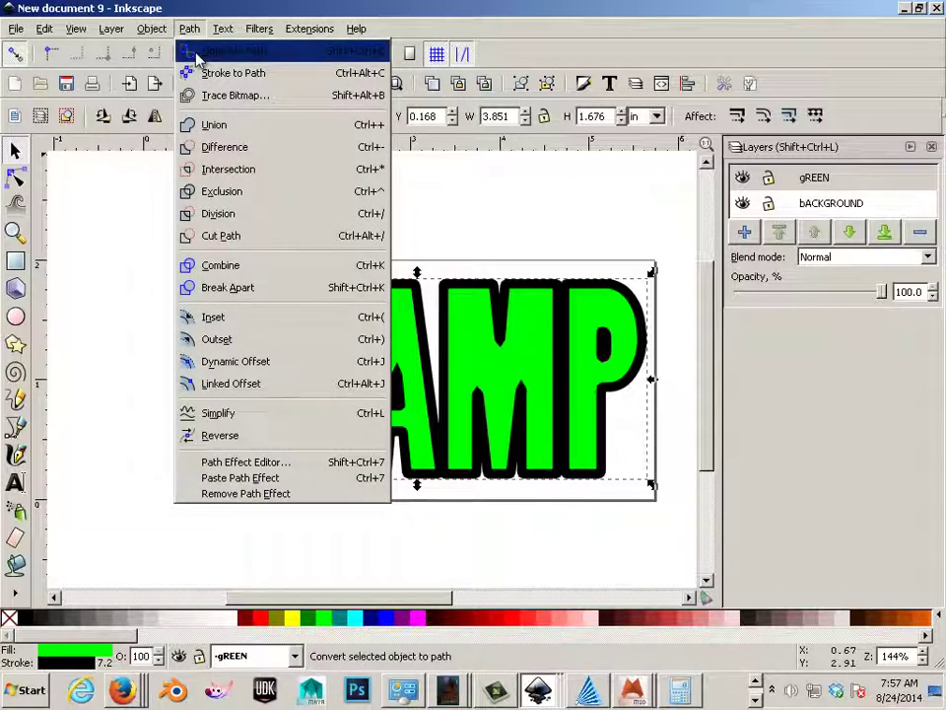
click(196, 54)
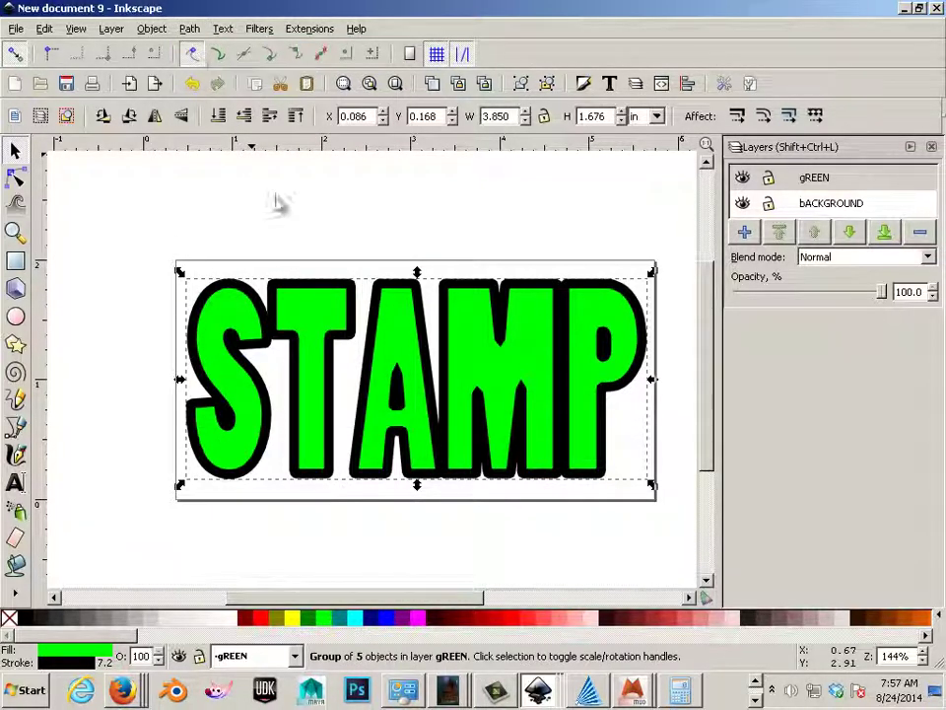
click(291, 245)
click(247, 312)
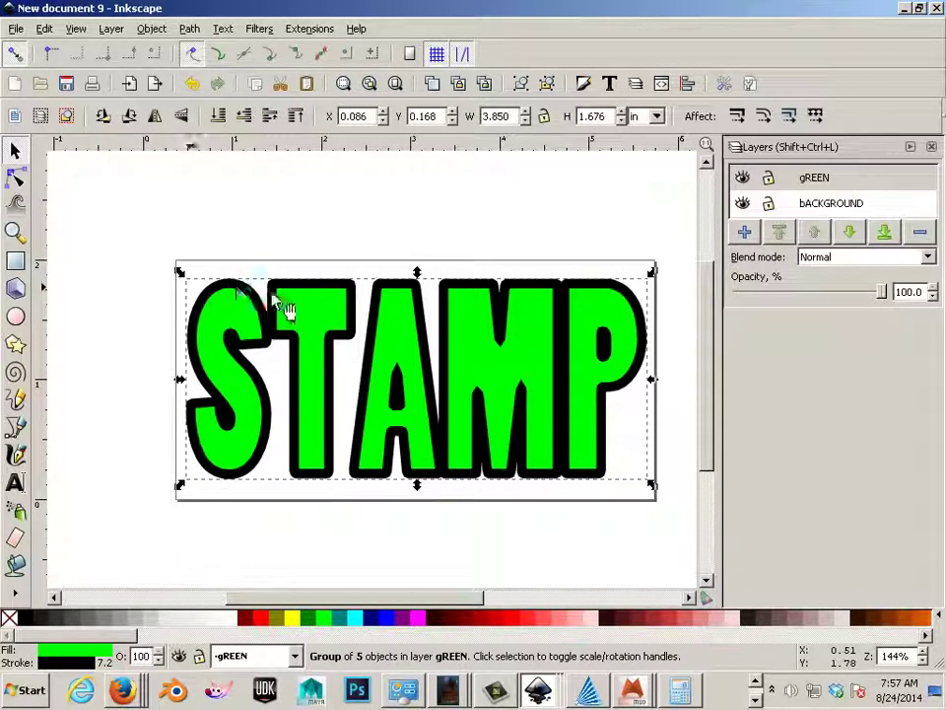
Step: Ungroup the converted lettering into separate letter paths
click(150, 29)
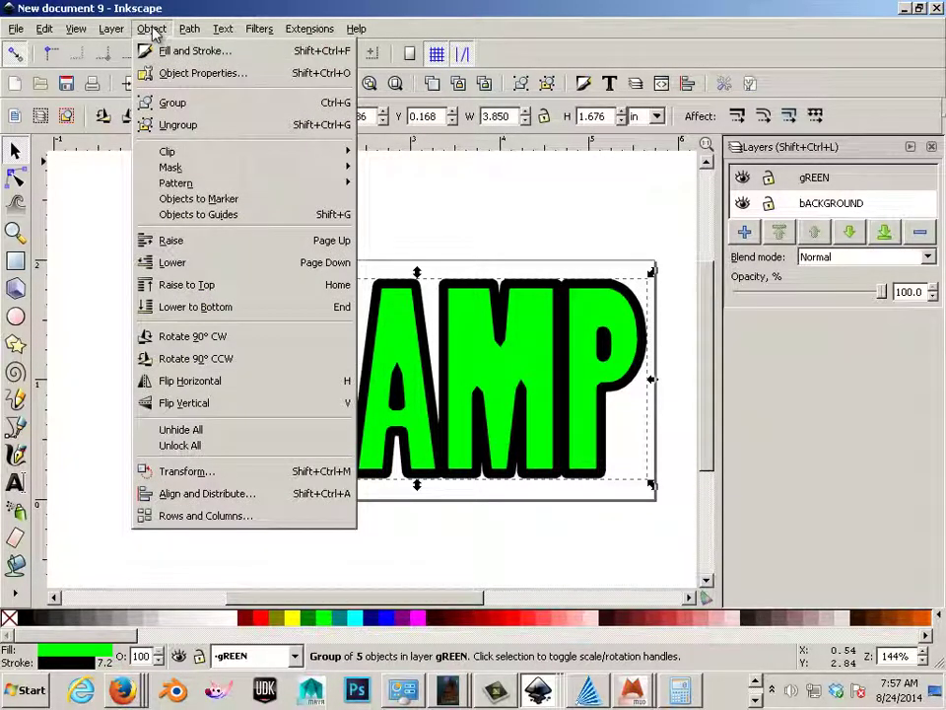
mouse_move(189, 34)
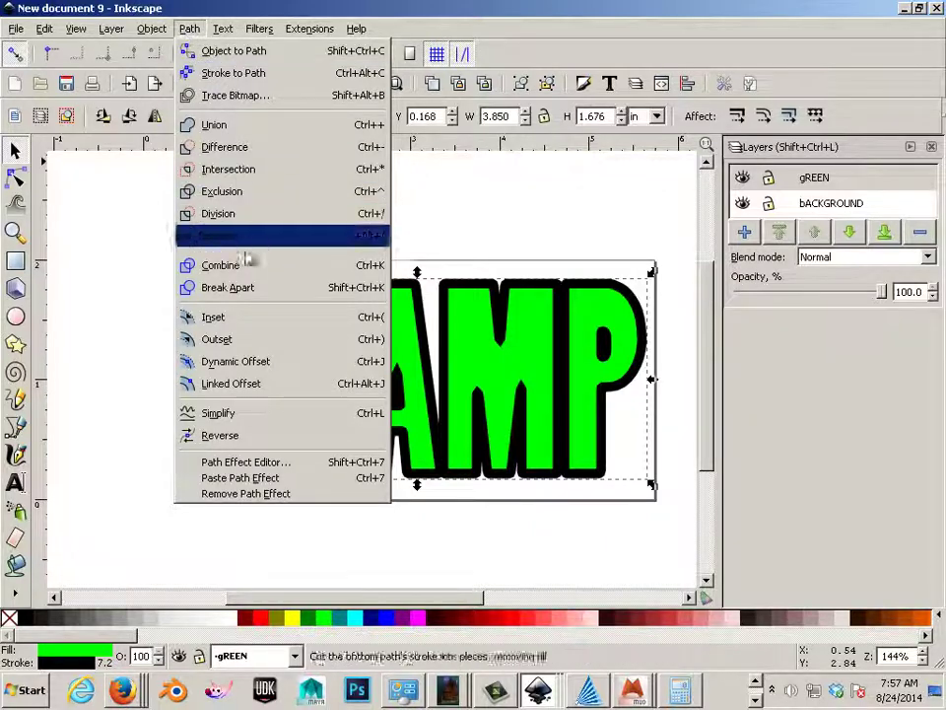
click(259, 288)
click(238, 263)
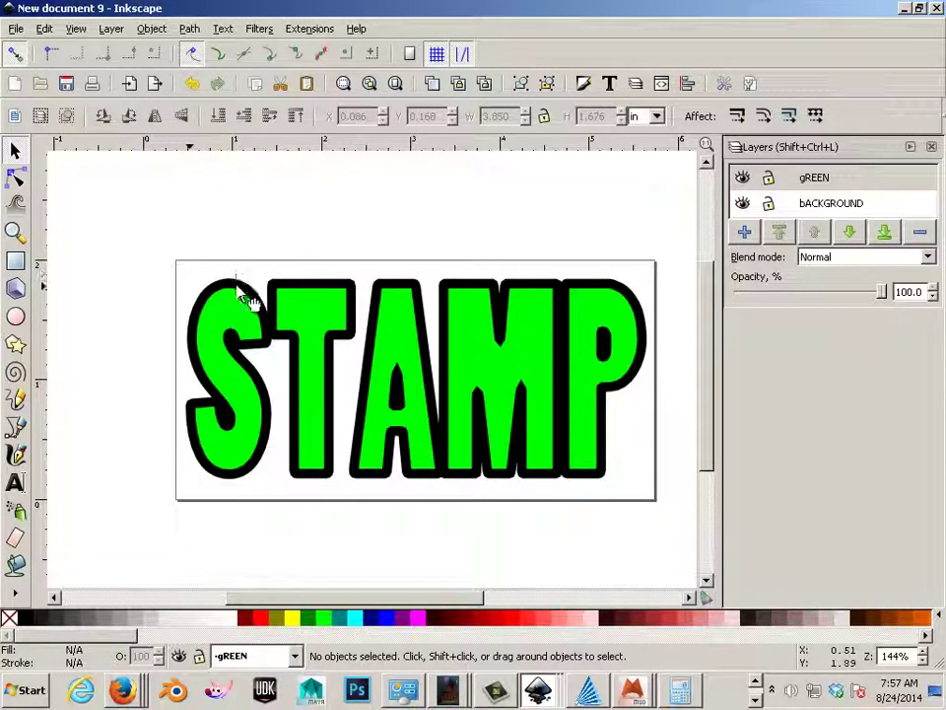
click(249, 302)
click(151, 29)
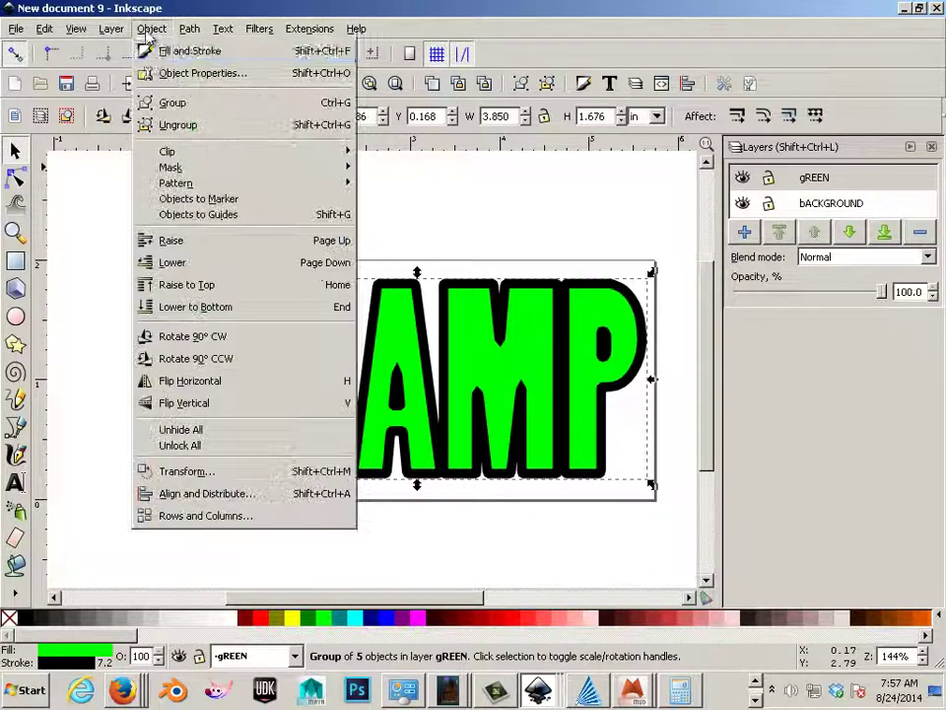
click(138, 122)
click(239, 212)
Step: Try Break Apart on the S letter, then undo it
click(235, 291)
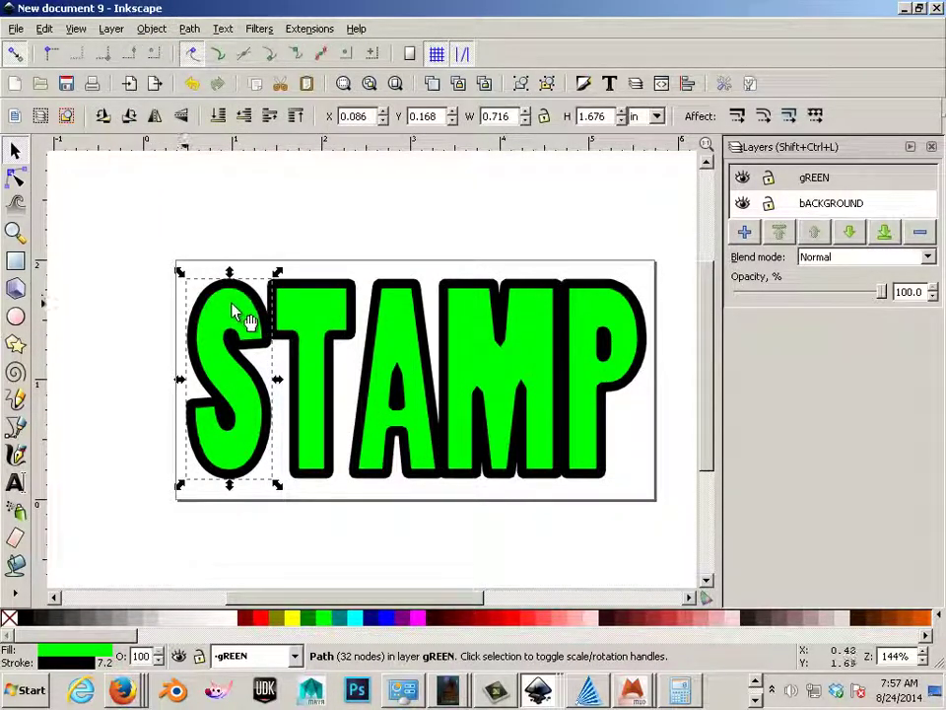
click(322, 310)
click(396, 317)
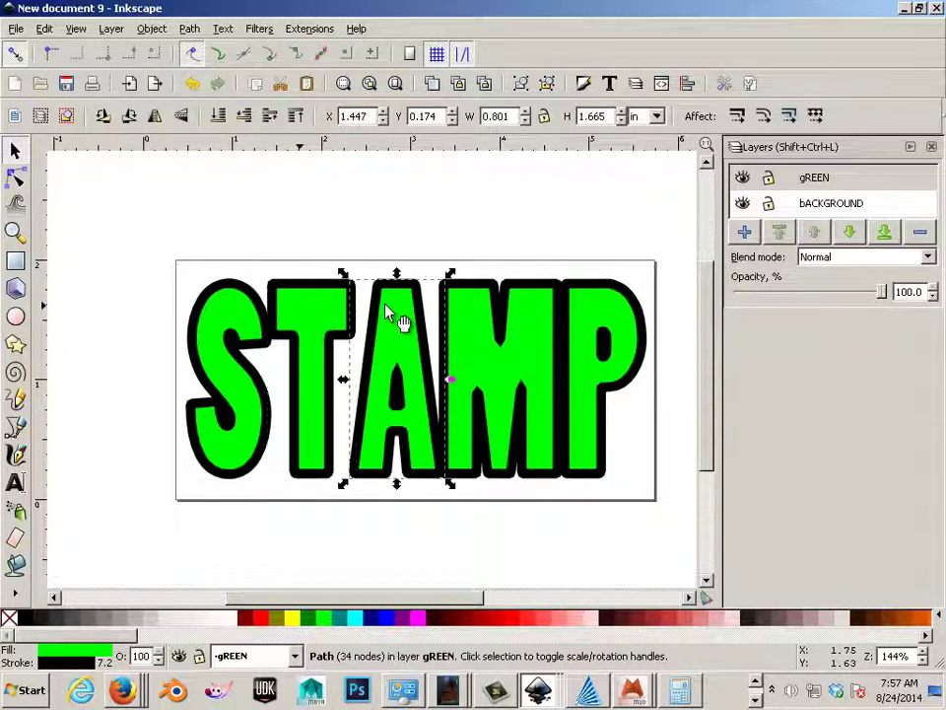
click(229, 313)
click(225, 30)
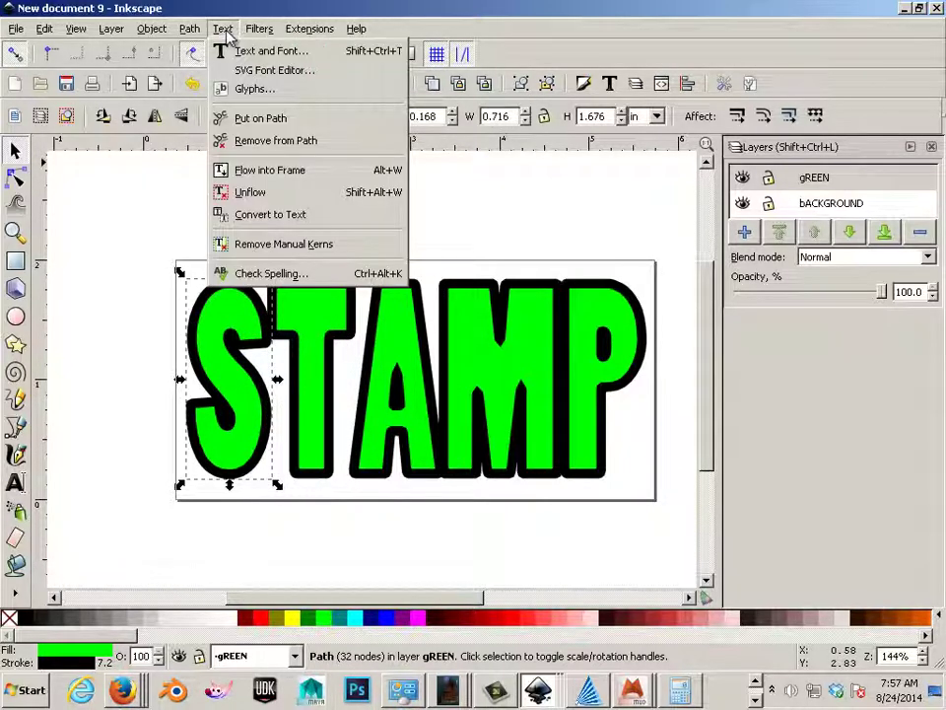
mouse_move(191, 30)
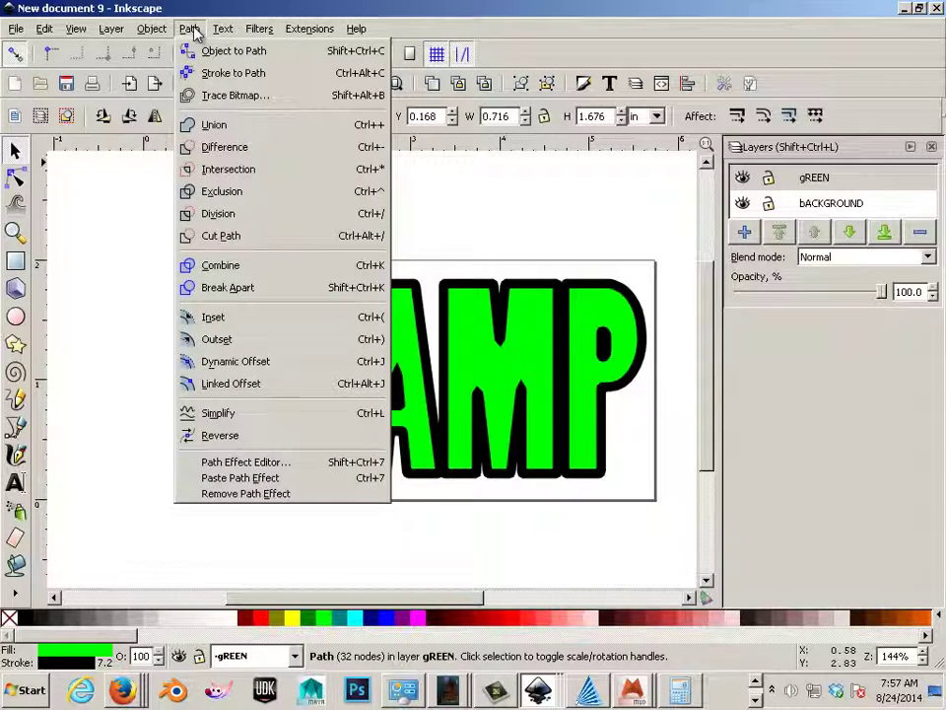
click(245, 287)
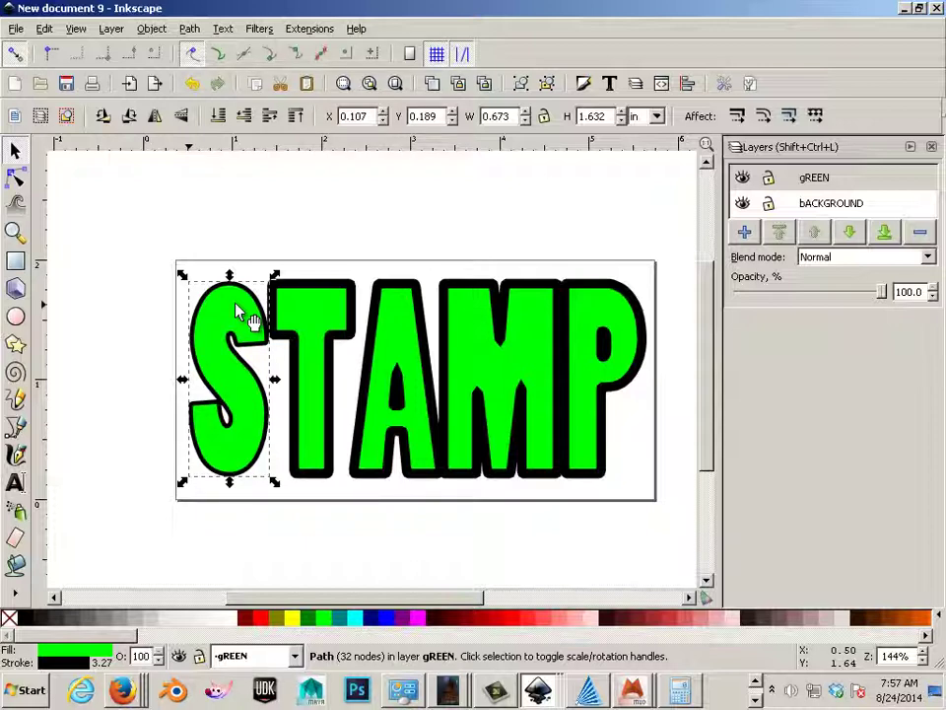
key(ctrl+z)
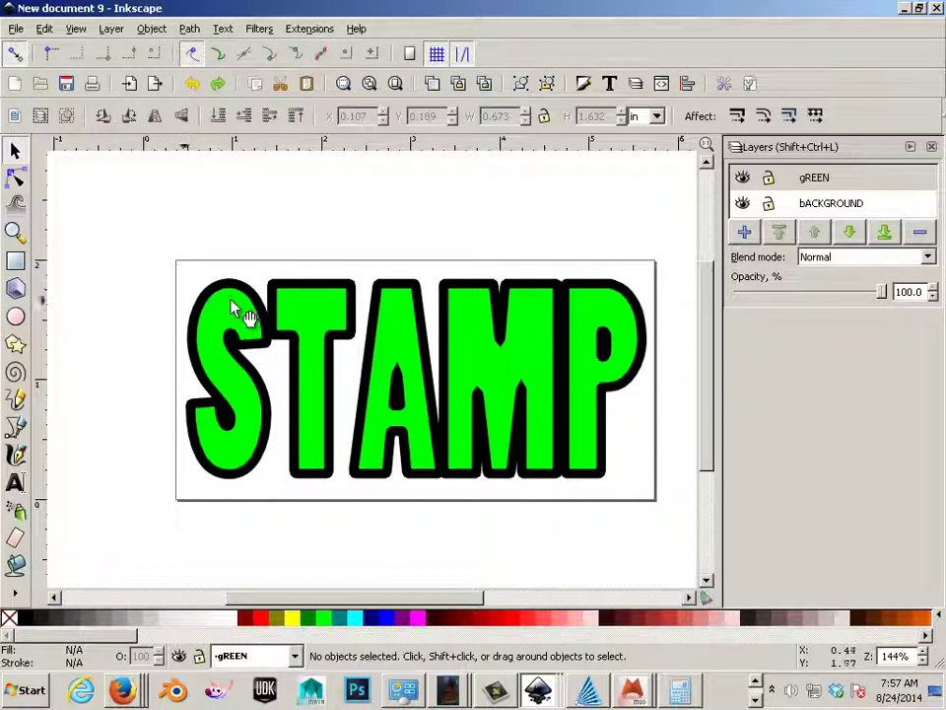
Step: Convert the S and T letter outlines into their own paths
click(232, 306)
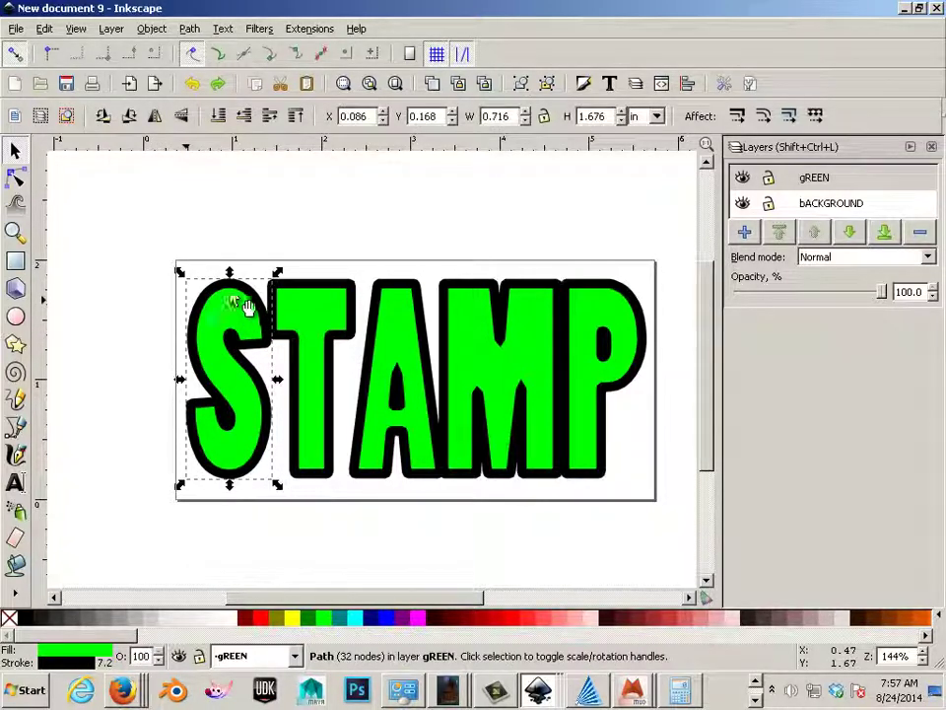
click(219, 28)
mouse_move(189, 32)
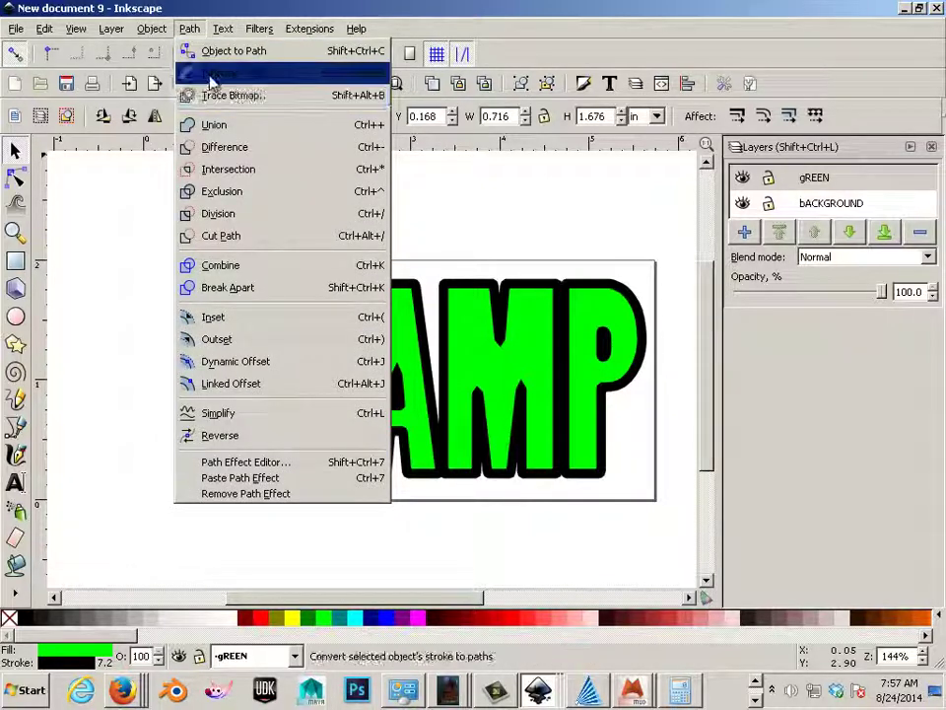
click(297, 81)
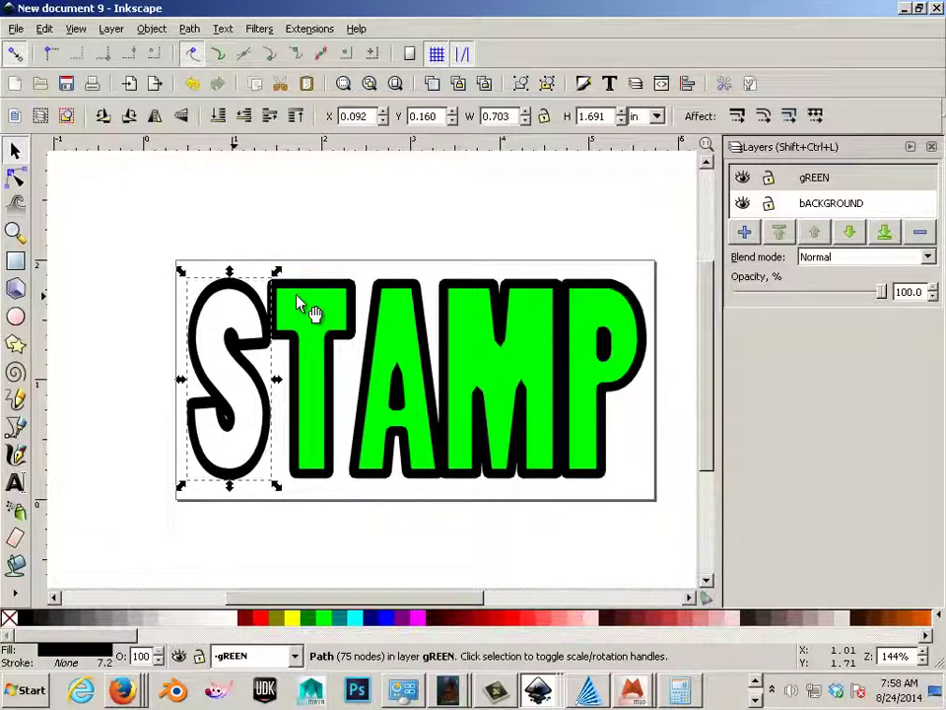
click(301, 306)
click(221, 29)
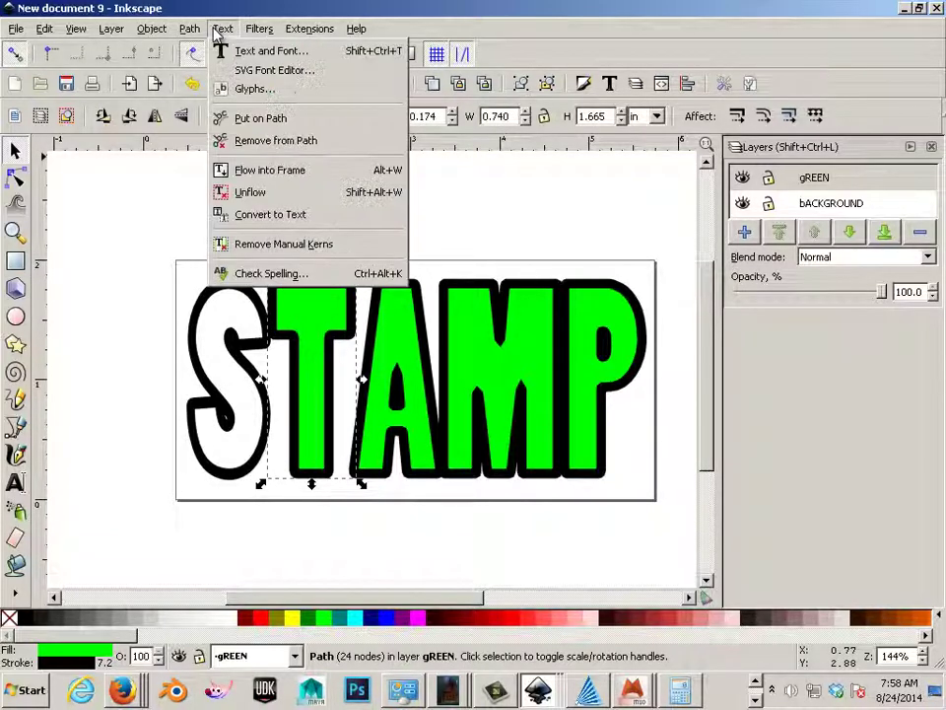
mouse_move(189, 30)
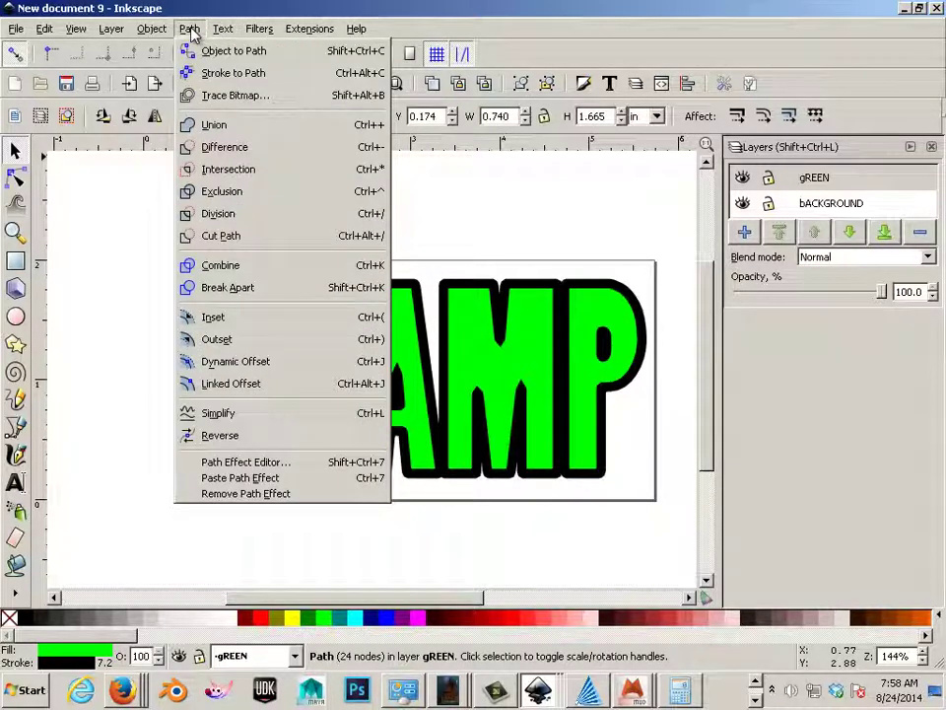
click(213, 77)
Step: Turn the strokes of the green A, M and P letters into outline paths with Stroke to Path
click(414, 311)
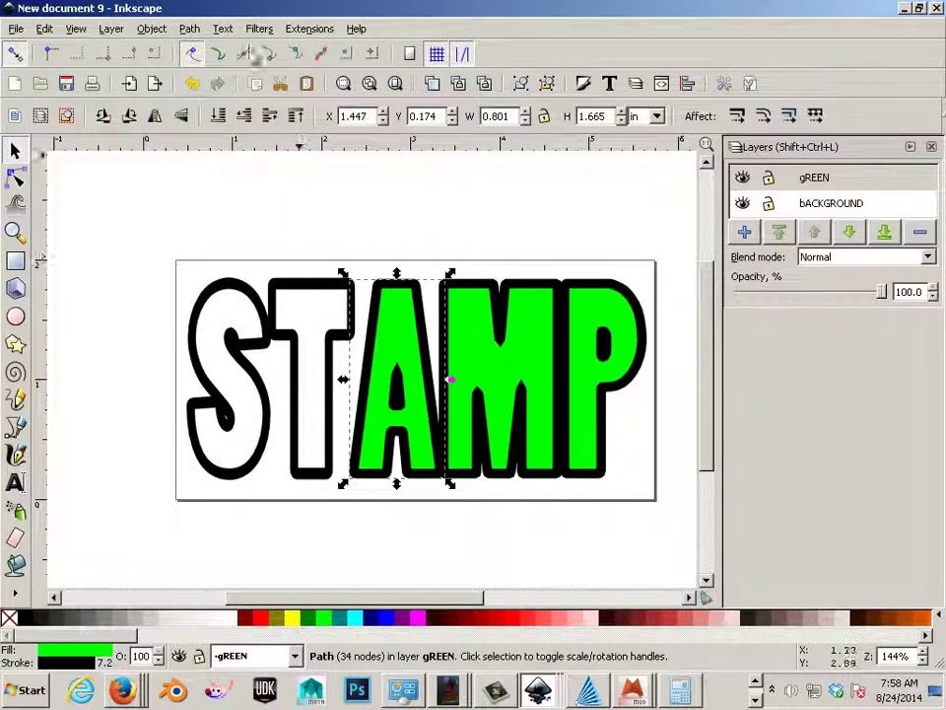
click(189, 29)
click(211, 72)
click(469, 338)
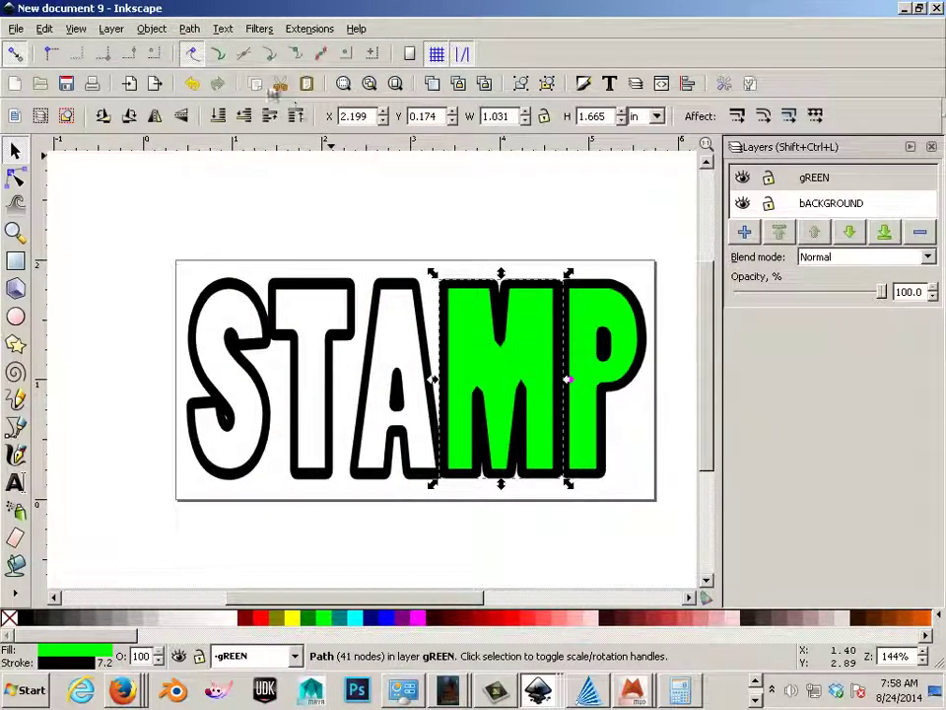
click(190, 29)
click(213, 73)
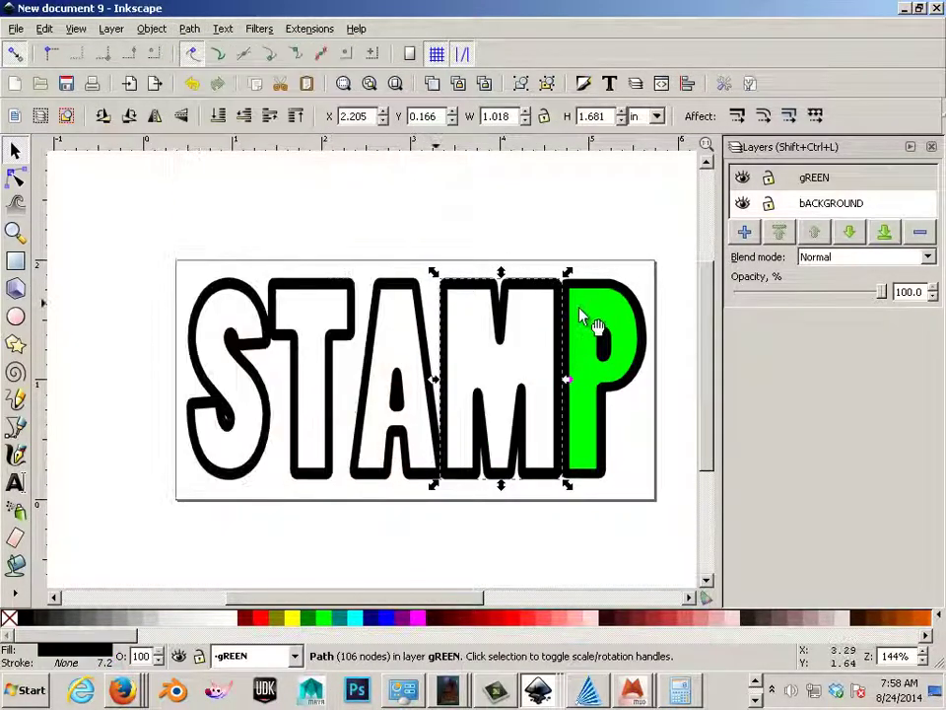
click(582, 316)
click(190, 28)
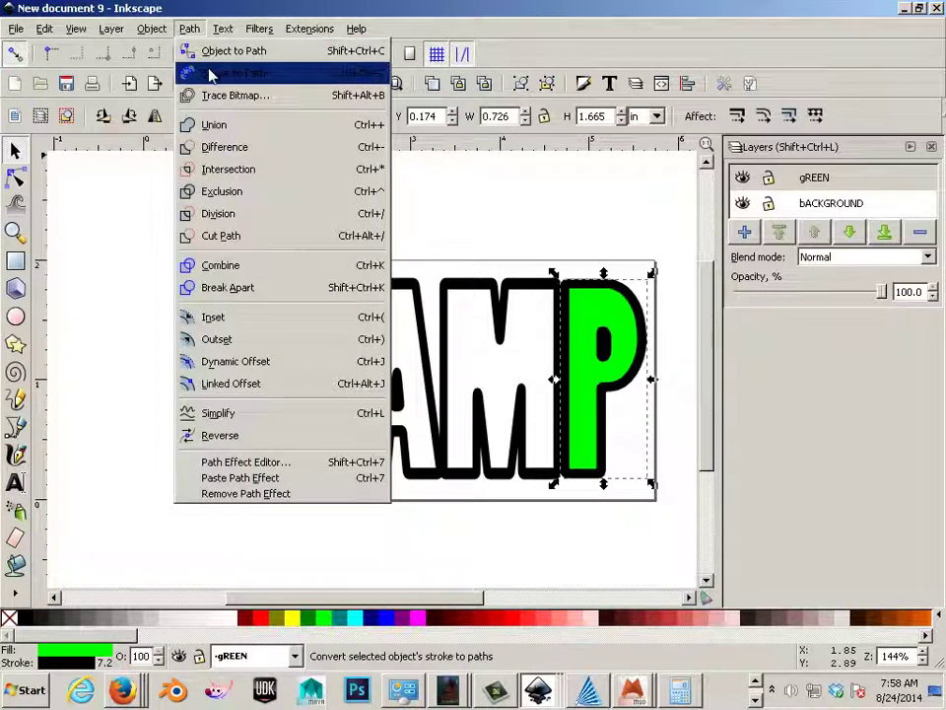
click(211, 75)
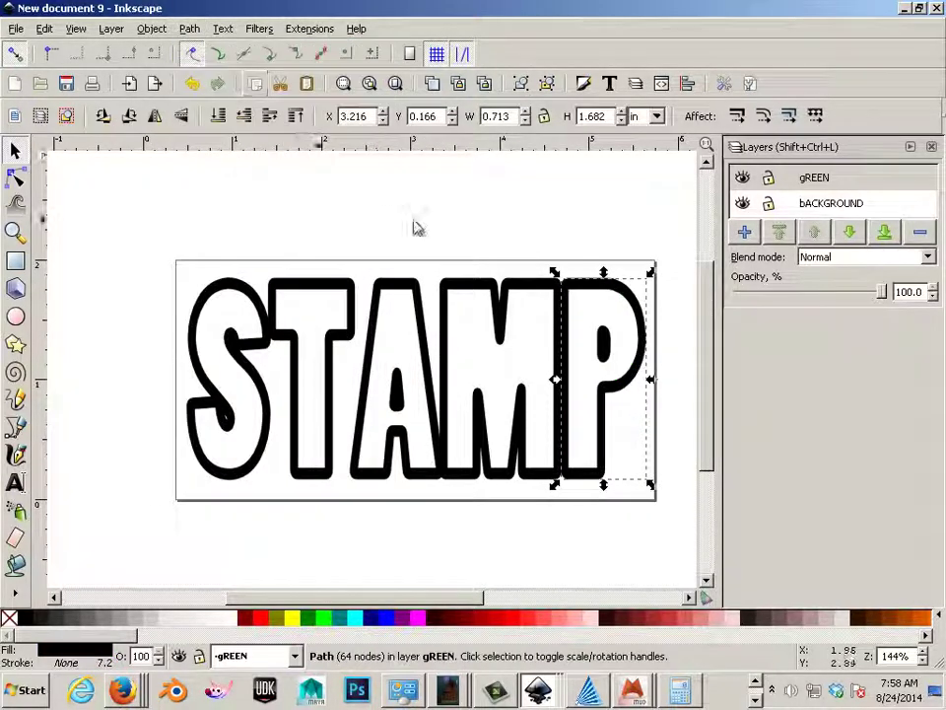
Step: Switch the canvas display mode to Outline
click(473, 228)
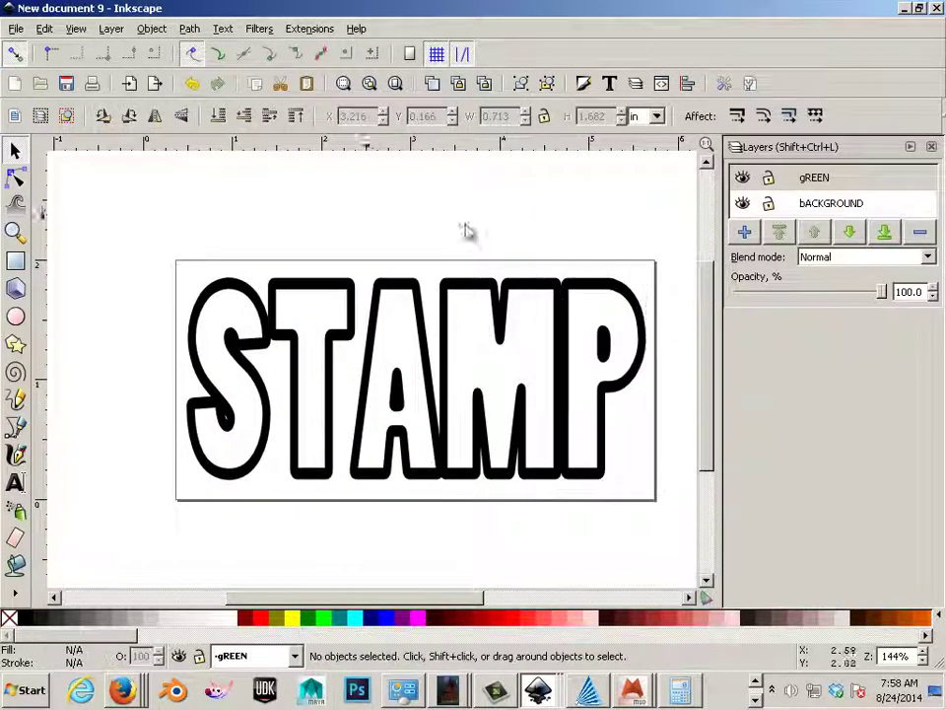
click(343, 308)
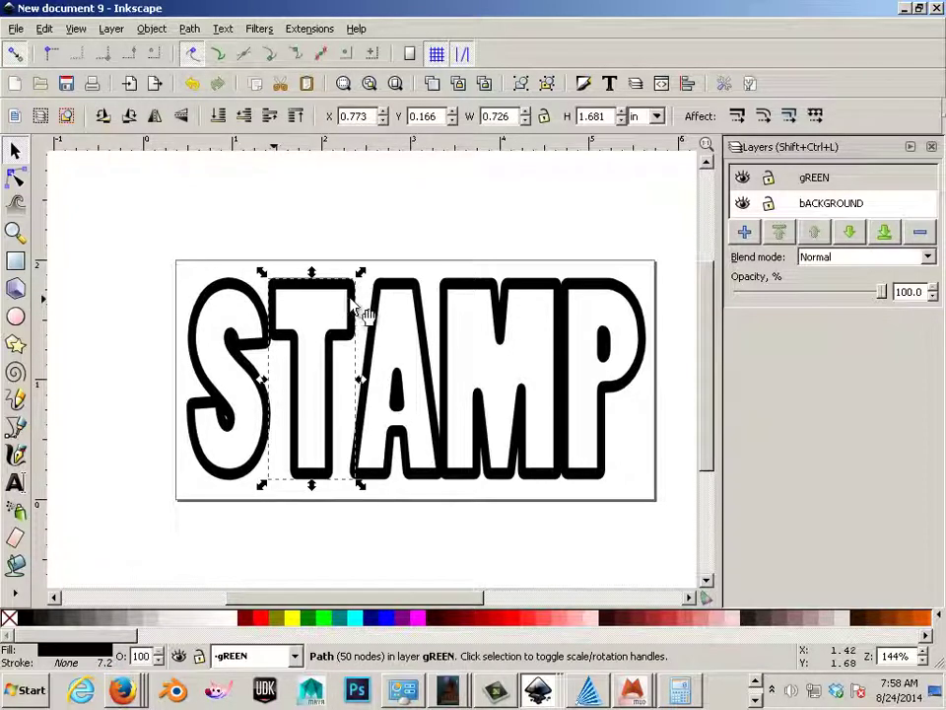
click(254, 309)
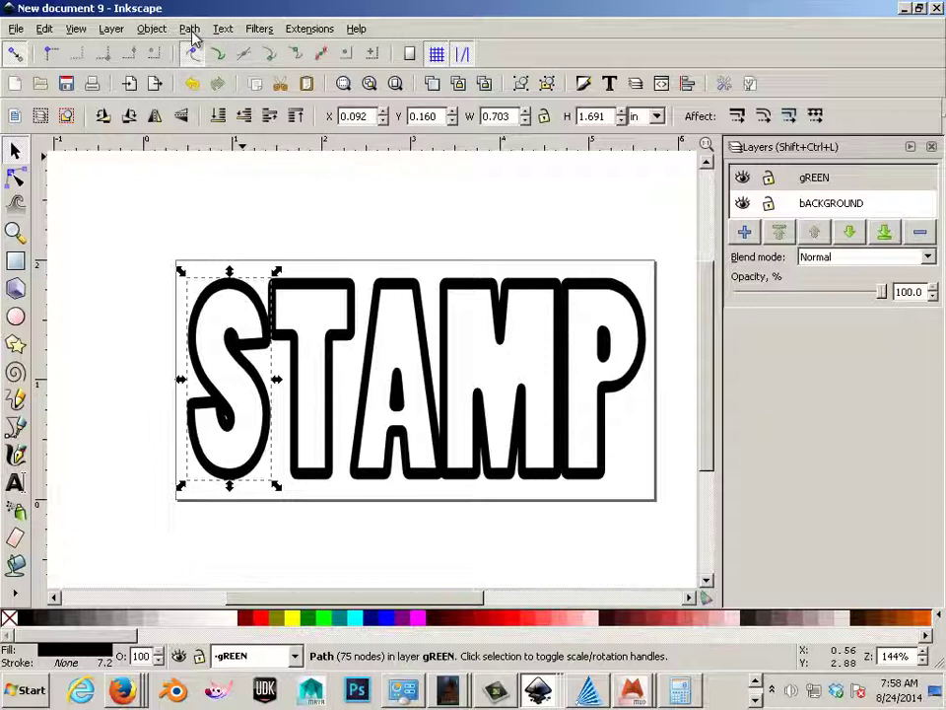
click(74, 30)
mouse_move(92, 65)
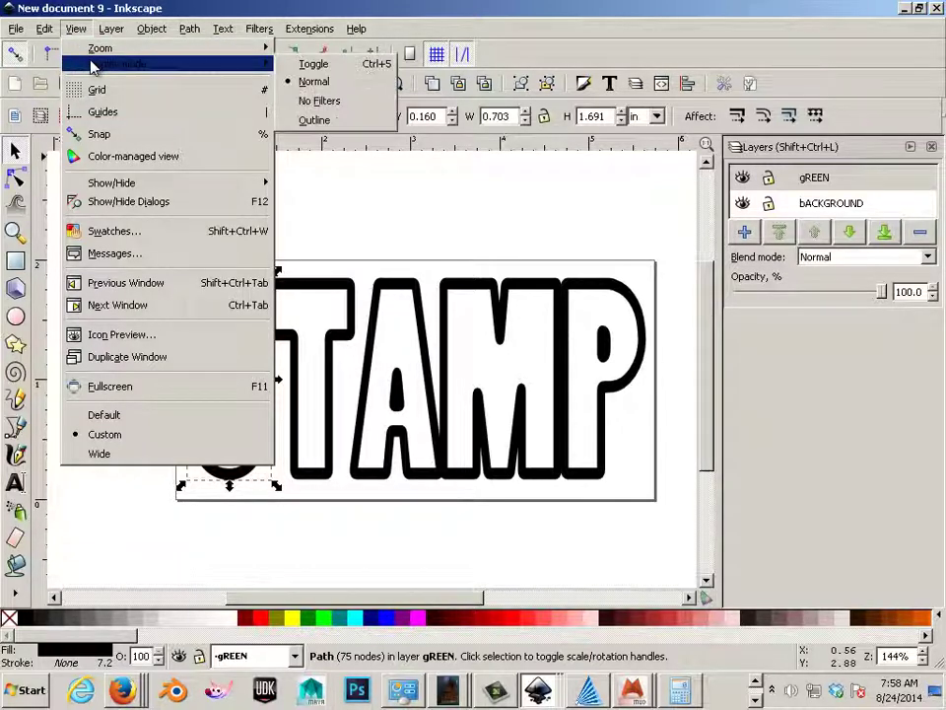
click(315, 120)
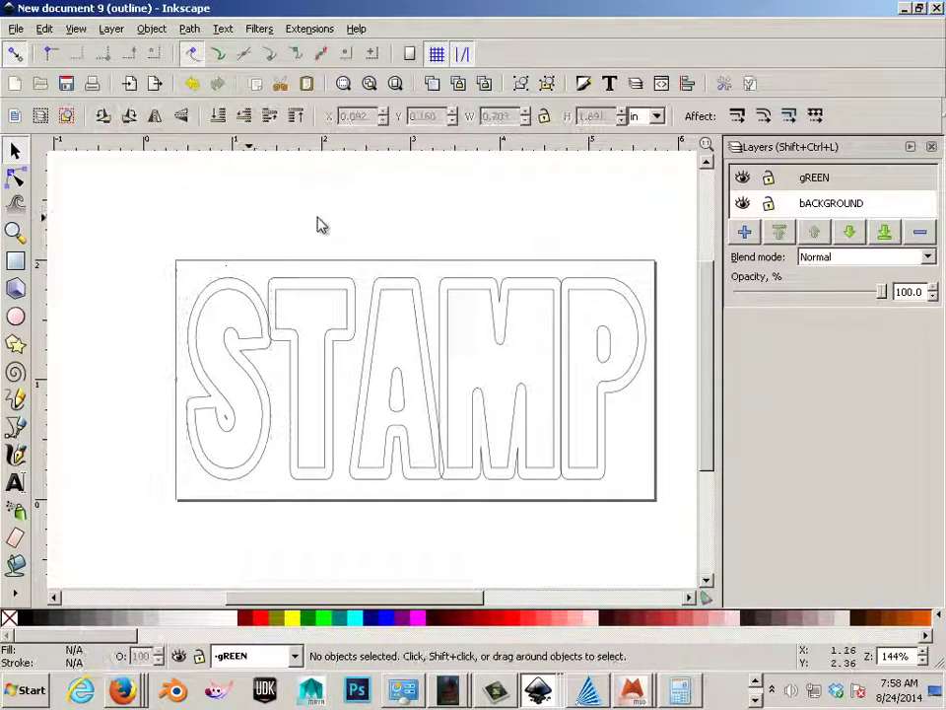
click(266, 315)
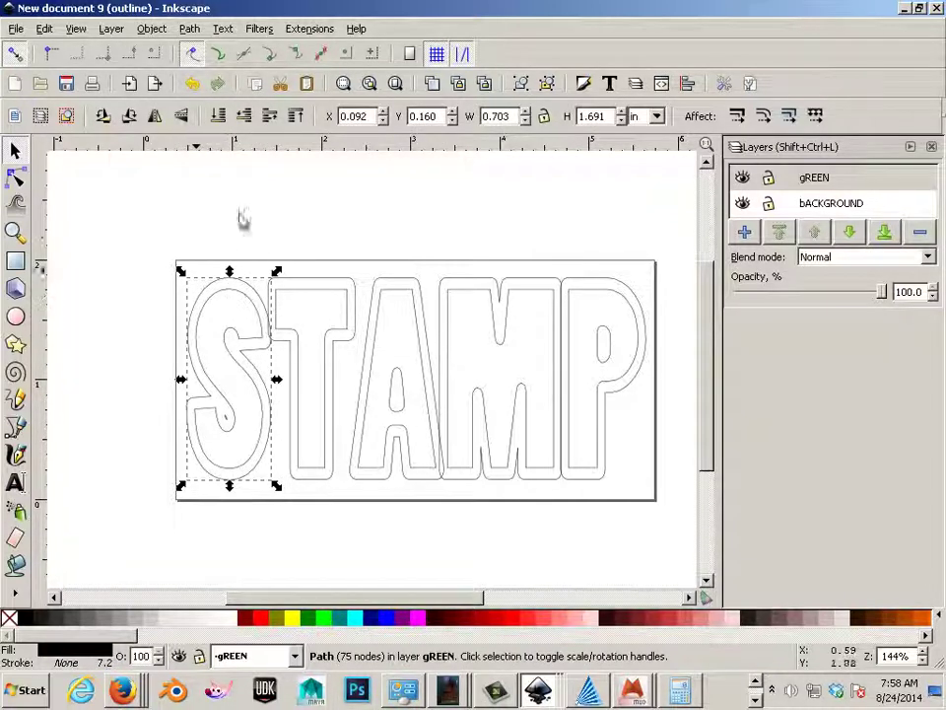
Step: Break the S outline apart into its separate pieces
click(189, 28)
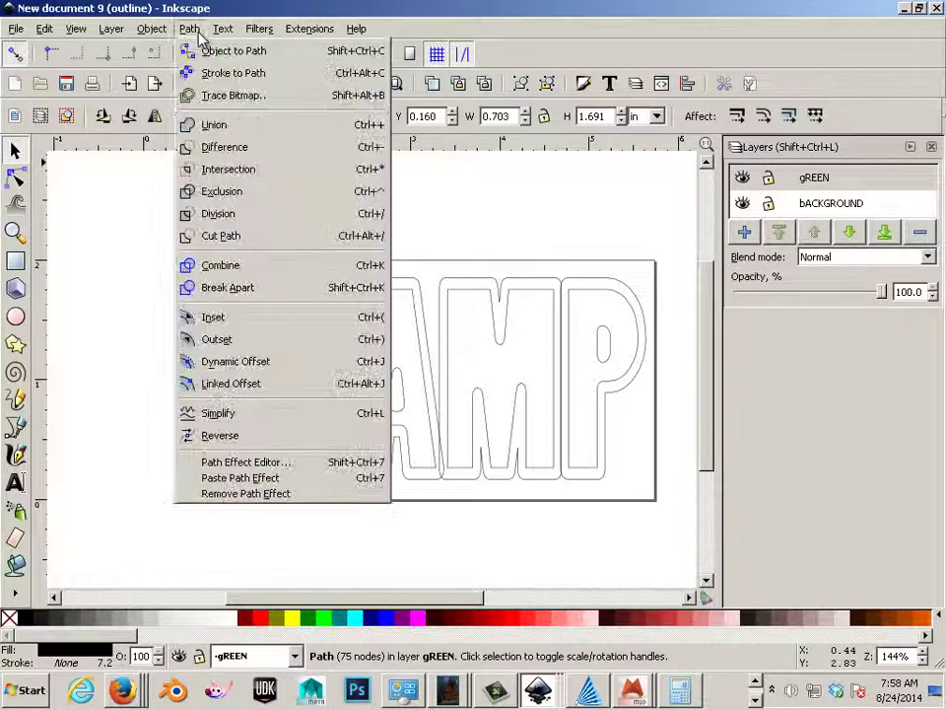
click(272, 305)
click(175, 301)
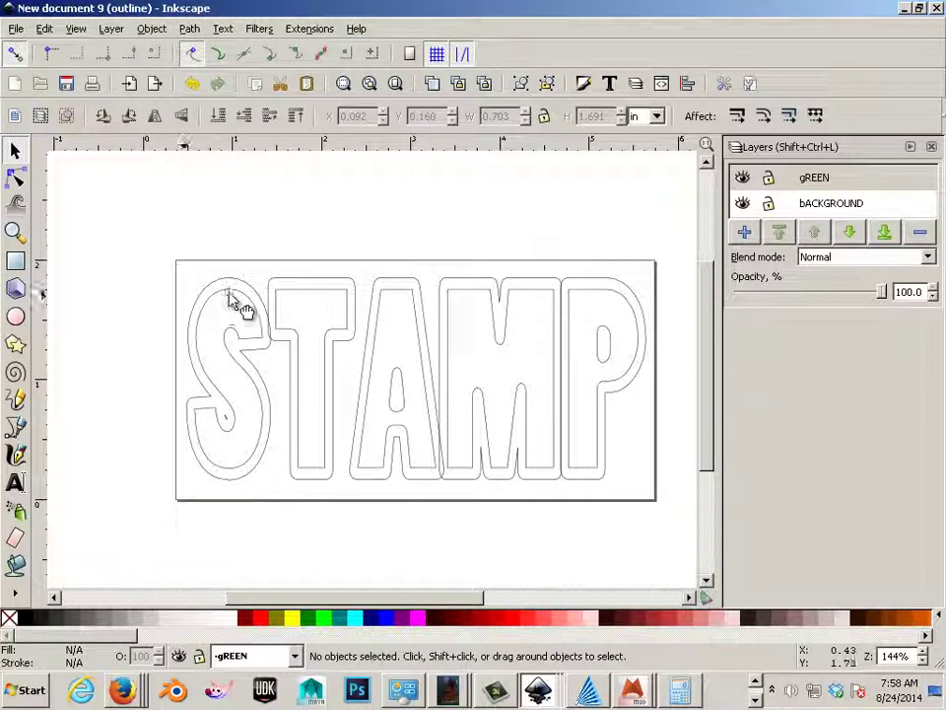
click(231, 295)
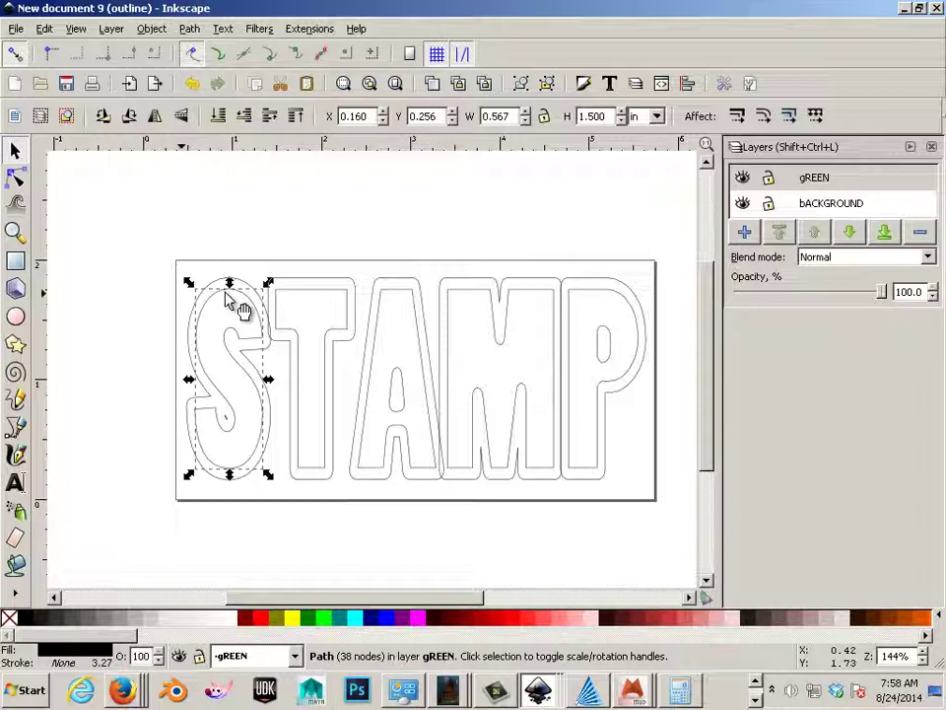
click(247, 237)
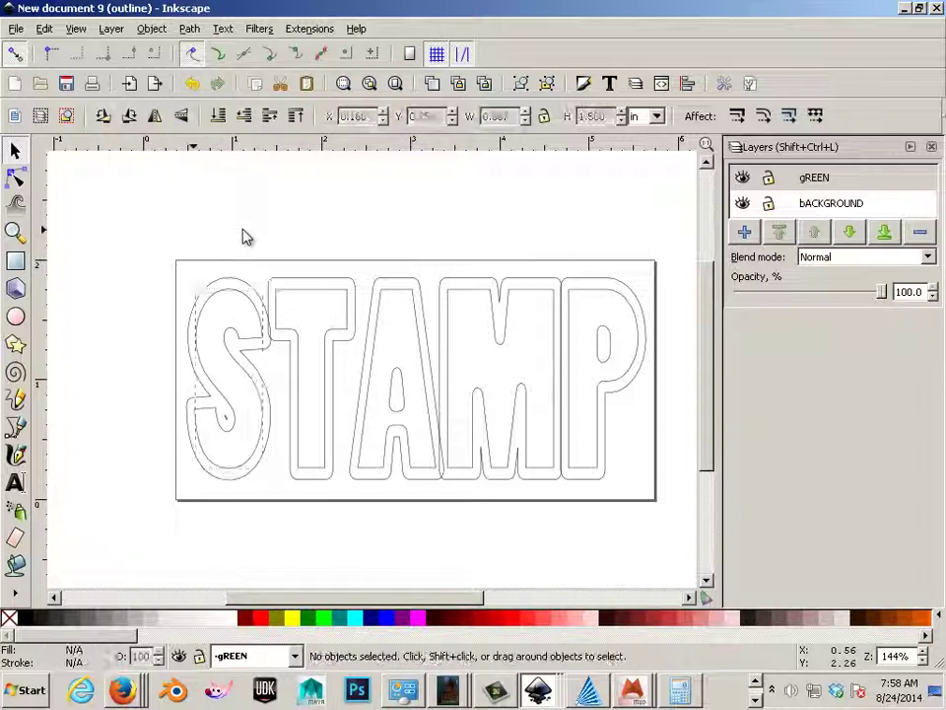
click(249, 291)
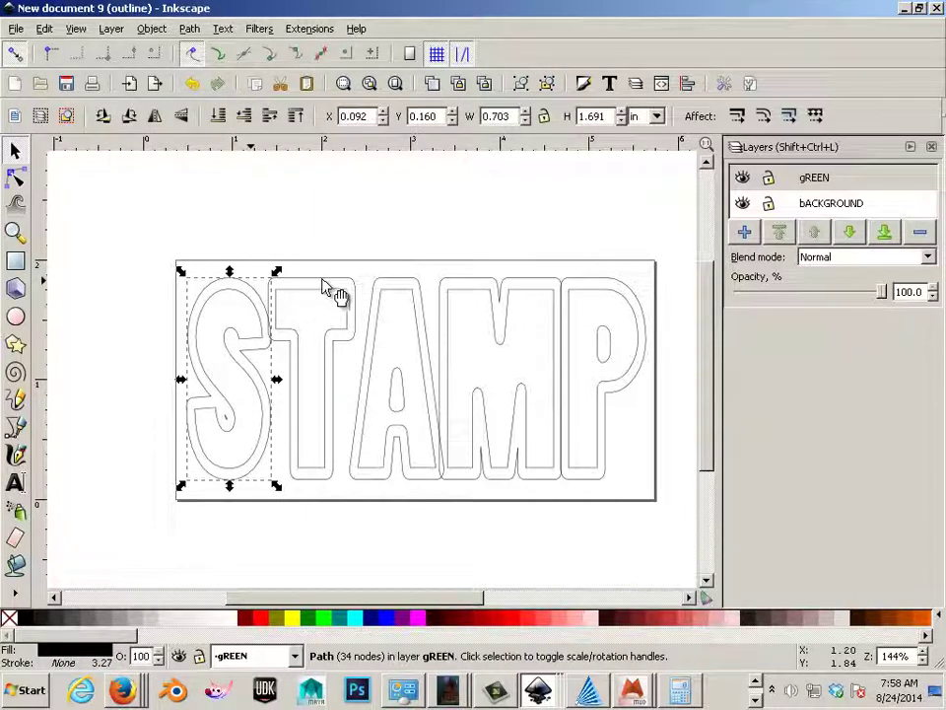
Step: Break apart the T and A outlines
click(328, 282)
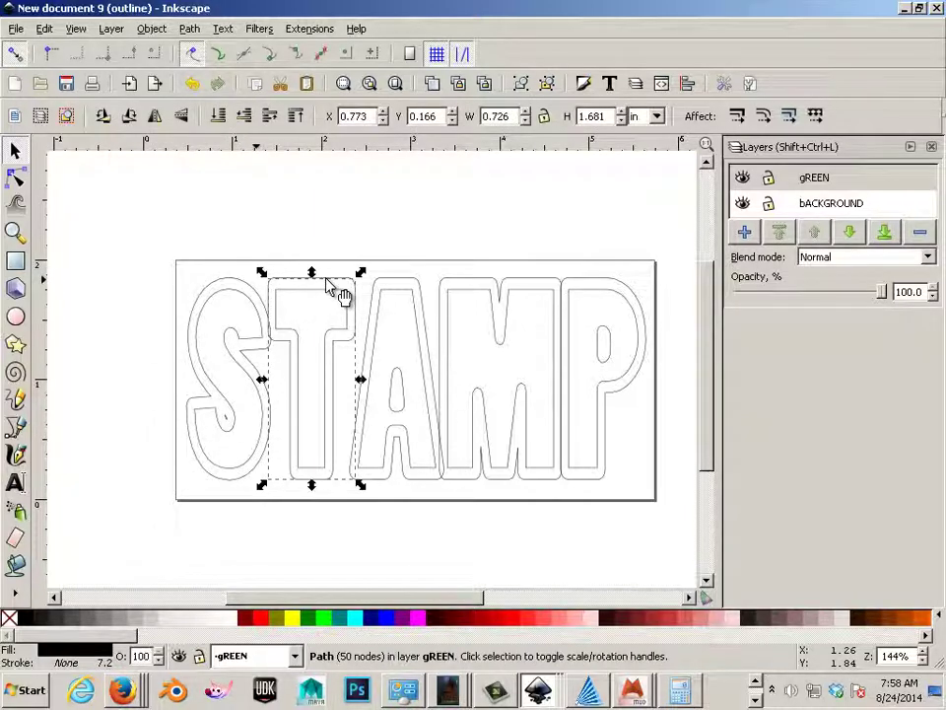
click(193, 31)
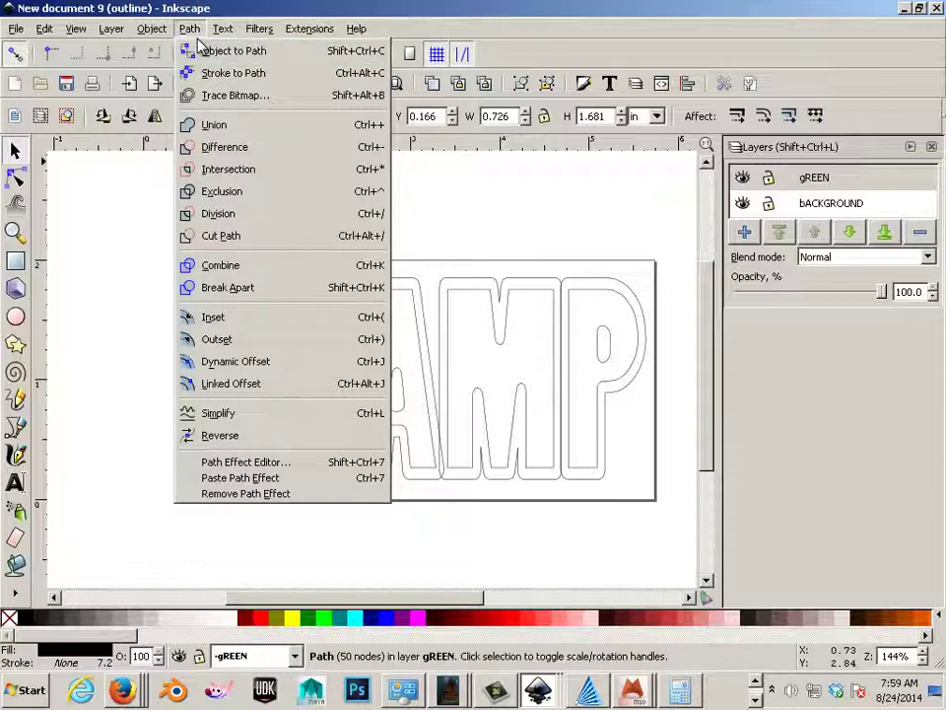
click(237, 288)
click(378, 307)
click(190, 28)
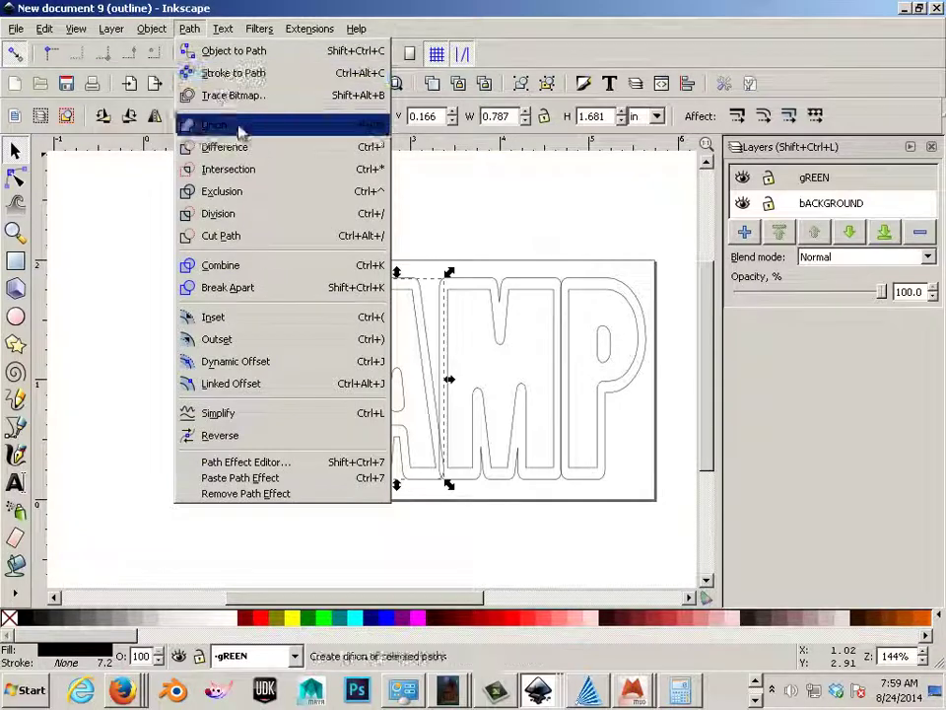
click(257, 288)
Step: Break apart the M and P outlines, leaving the P's inner hole as its own path
click(469, 300)
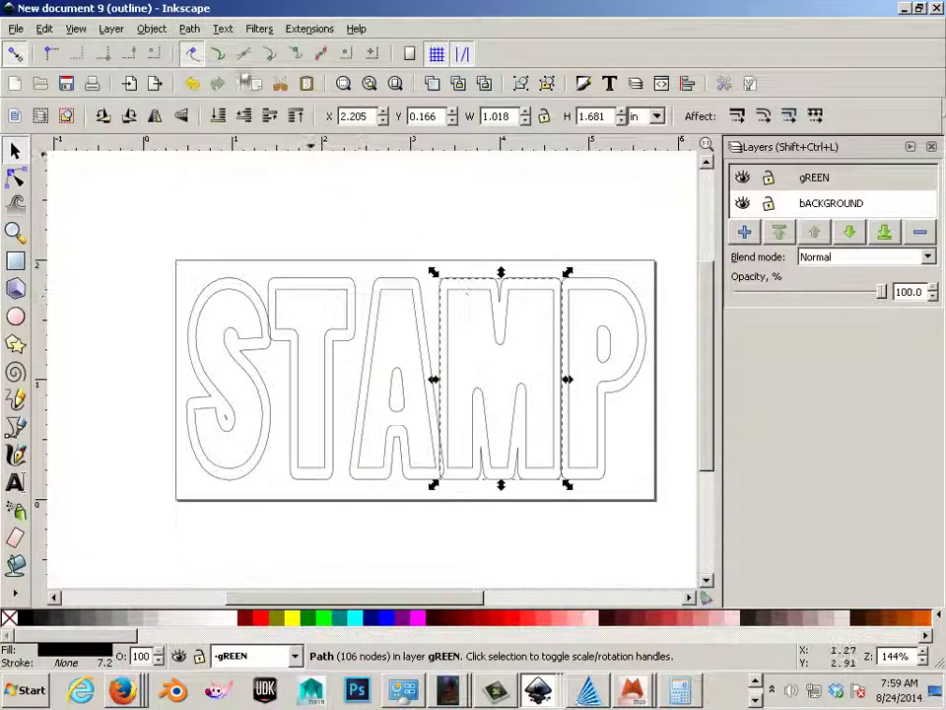
click(191, 28)
click(279, 296)
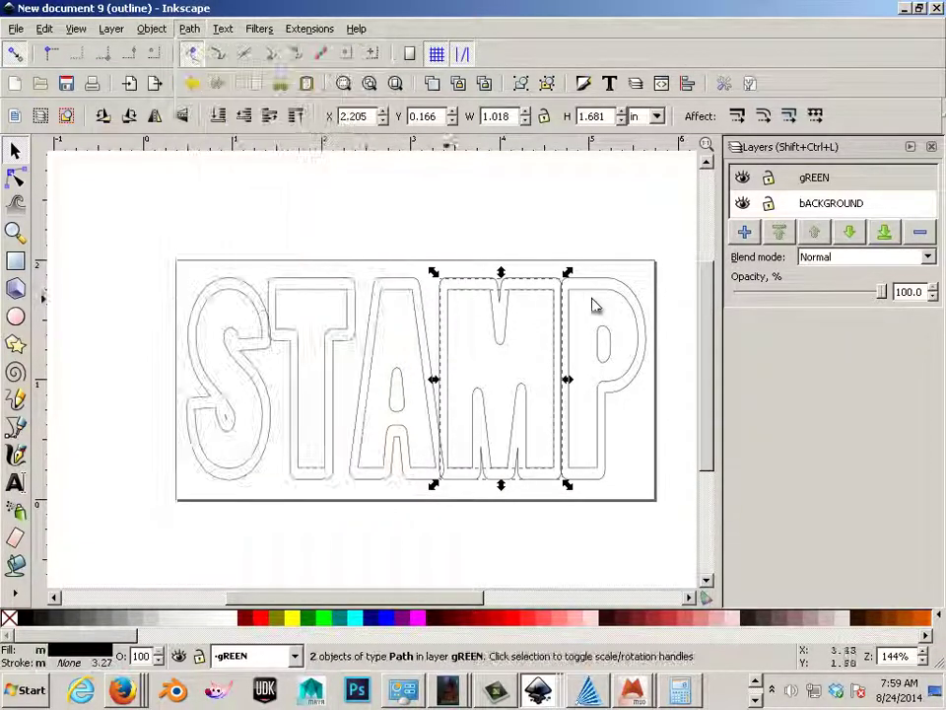
click(601, 308)
click(191, 28)
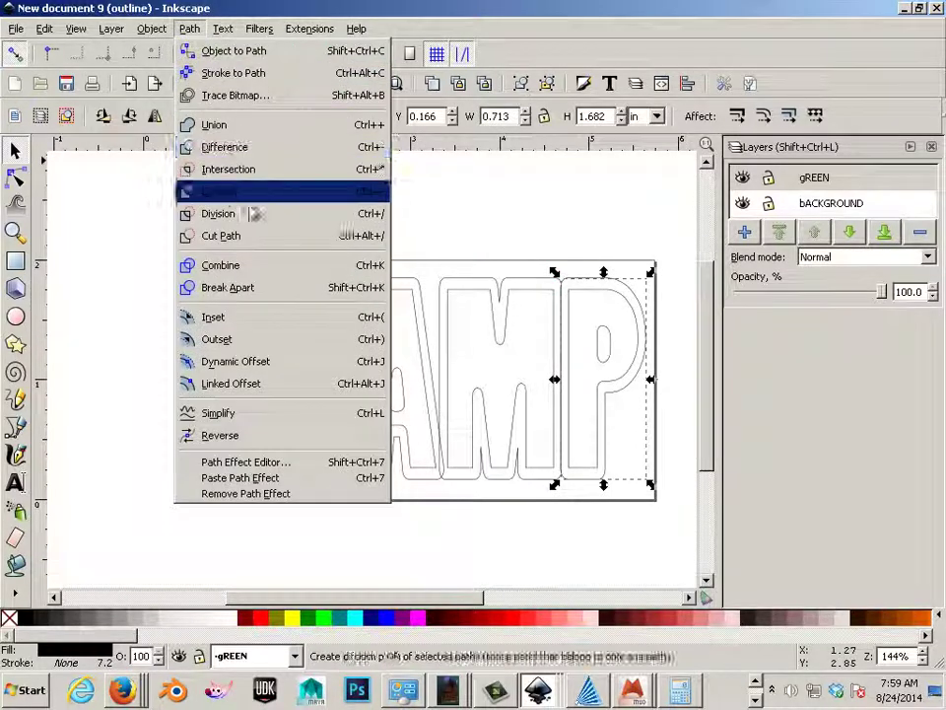
click(258, 287)
click(323, 212)
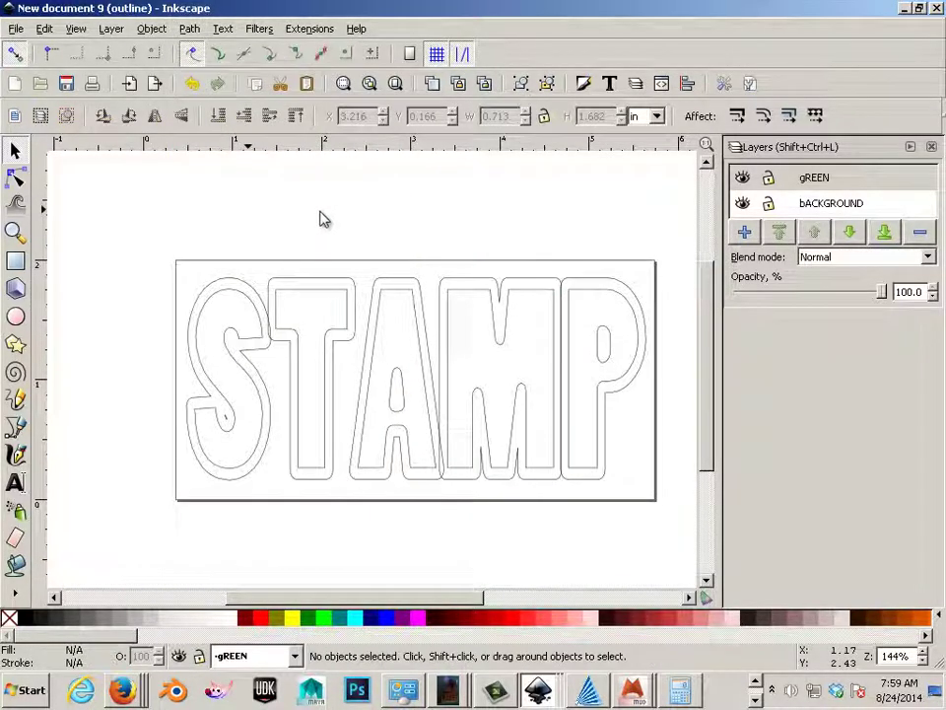
click(625, 380)
Step: Combine the P's outer outline and inner hole into one path
click(640, 355)
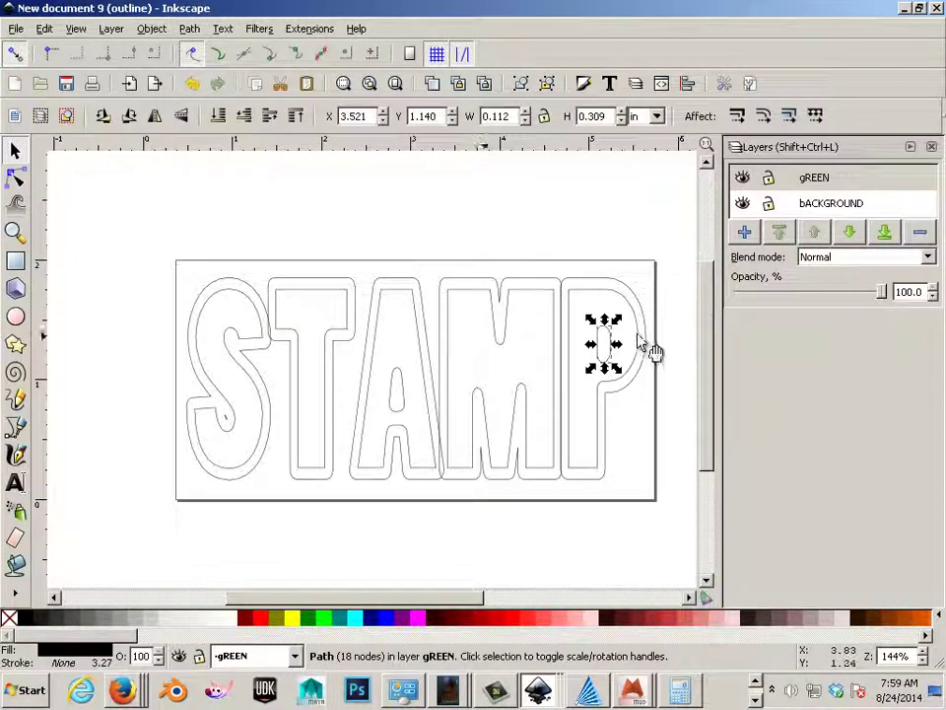
shift+click(651, 345)
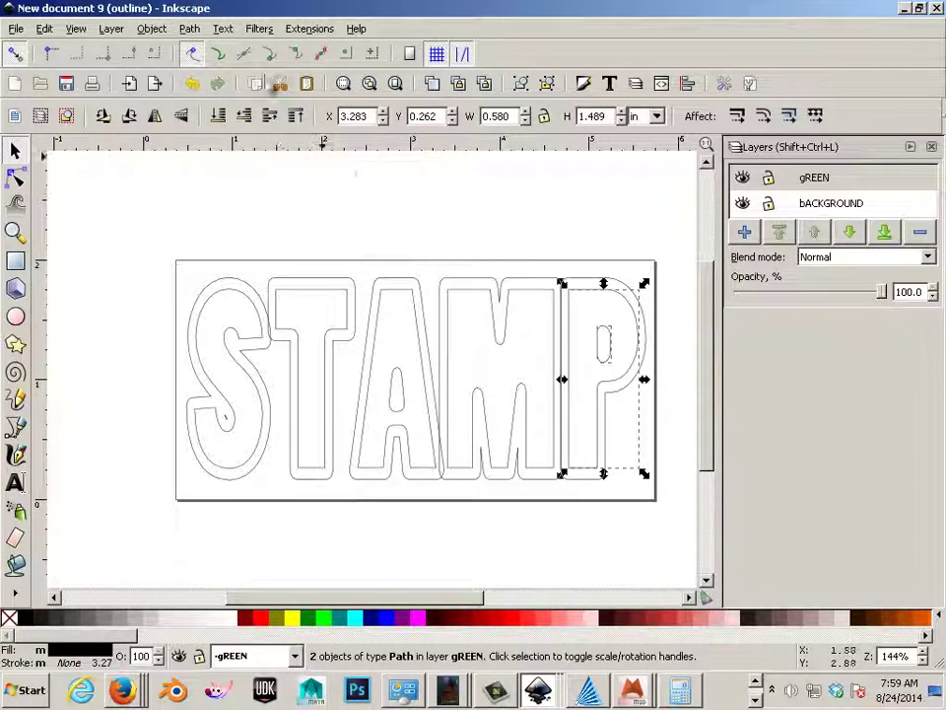
click(190, 29)
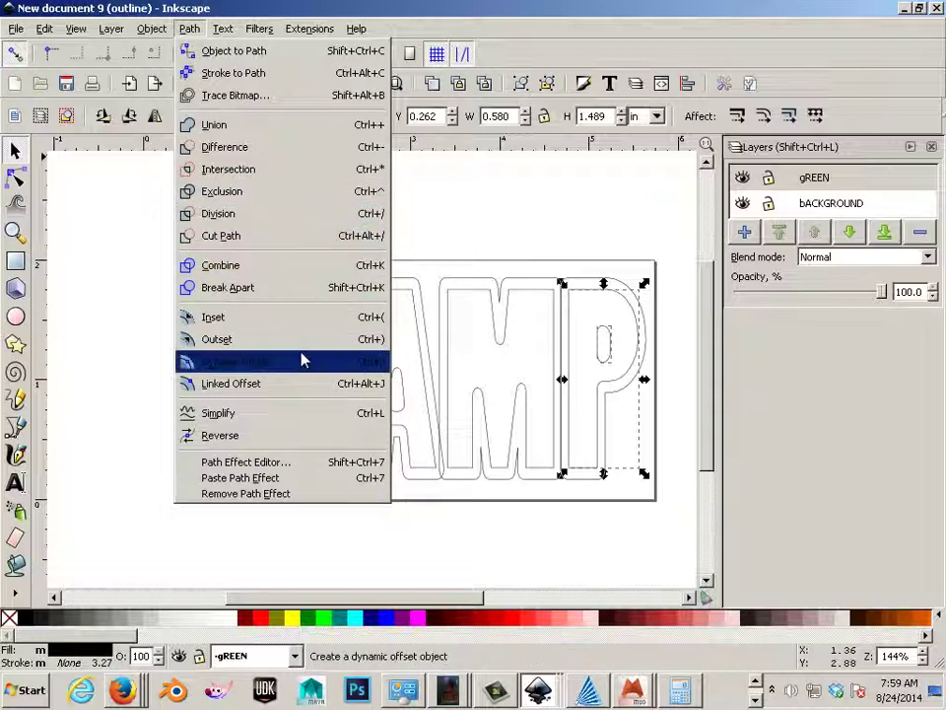
click(297, 270)
Step: Combine the A's outline and inner hole into a single 39-node path
click(437, 361)
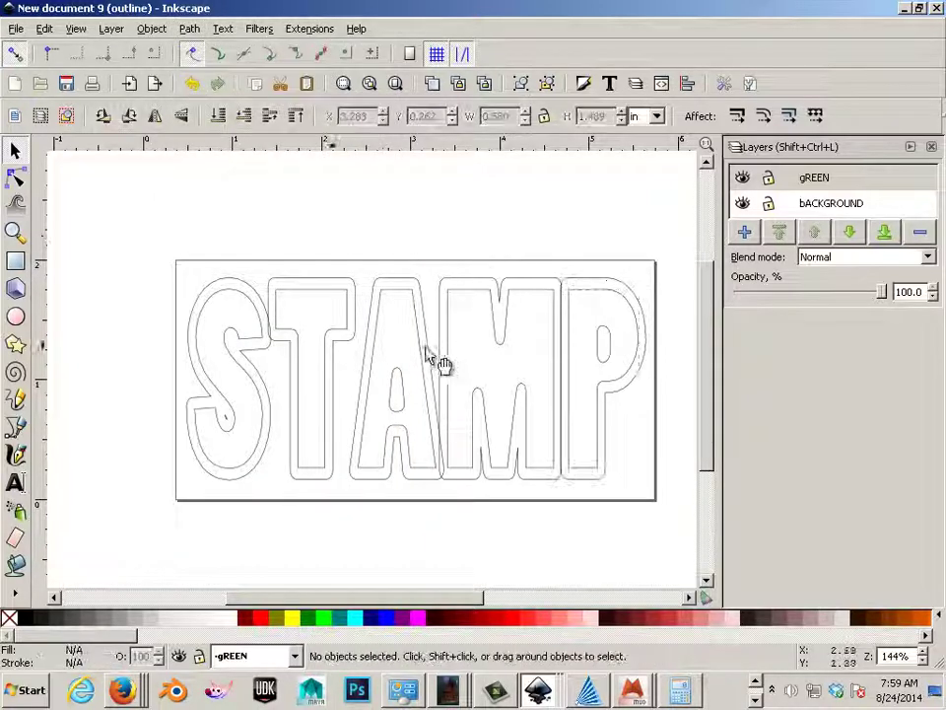
shift+click(422, 353)
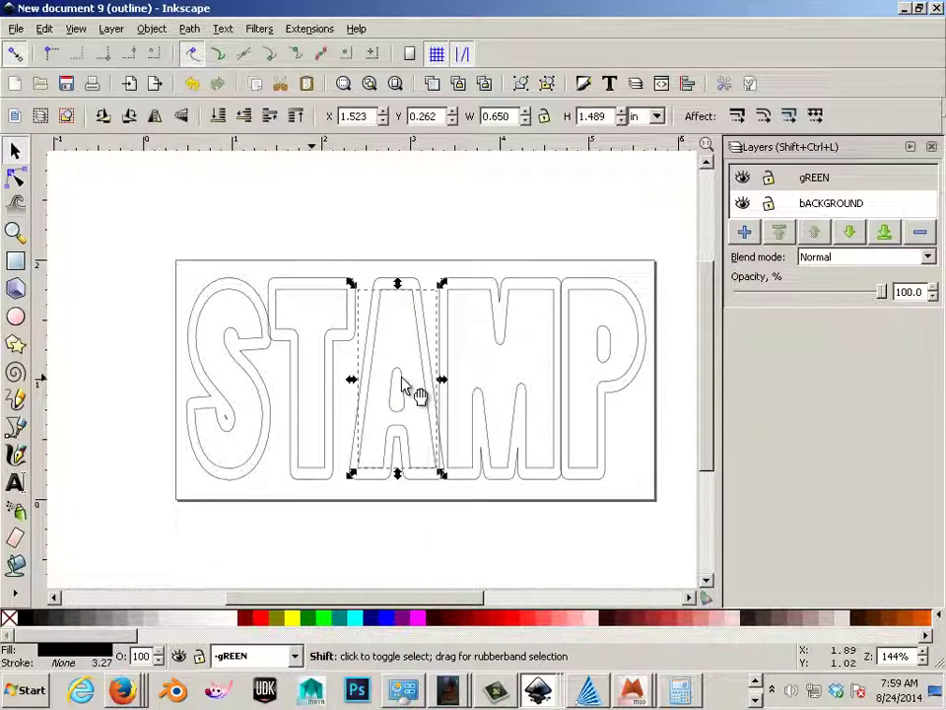
click(189, 28)
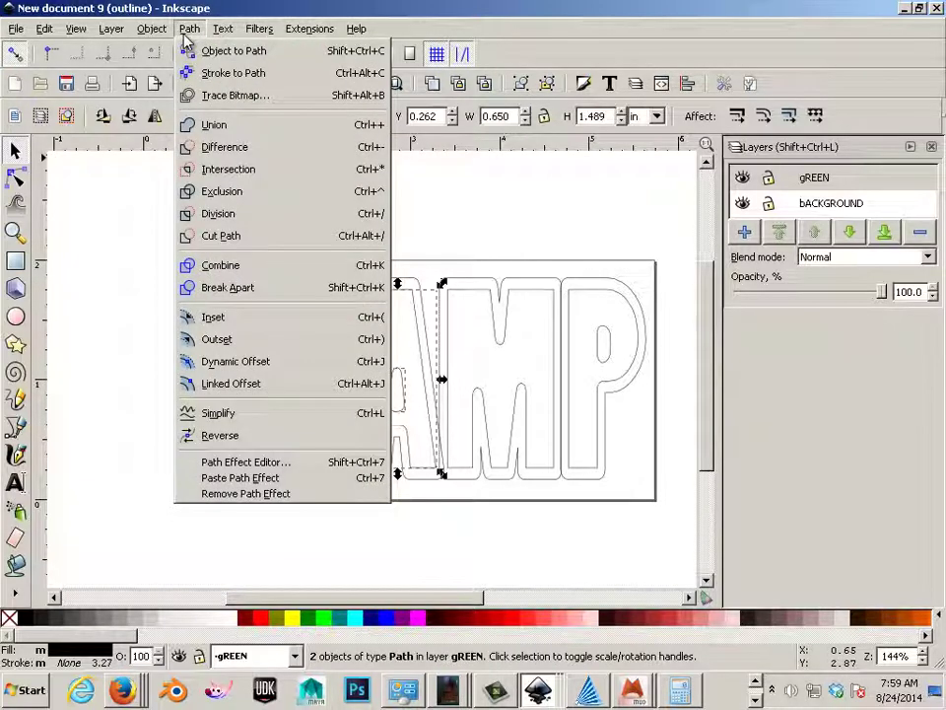
click(237, 267)
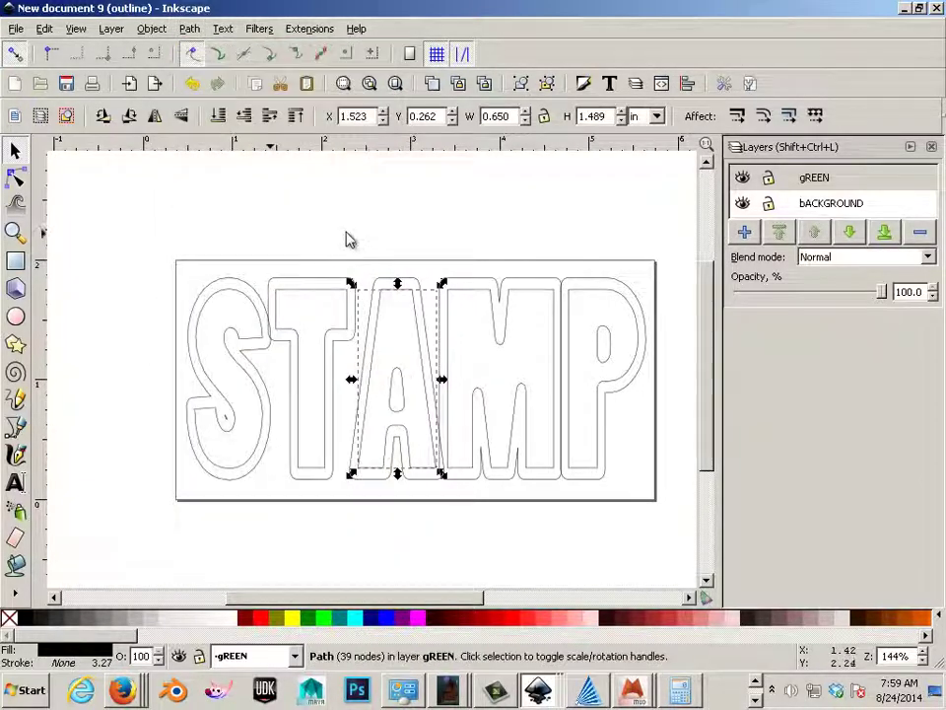
click(297, 255)
Step: Create a new layer above gREEN and rename it 'bLACK'
click(261, 295)
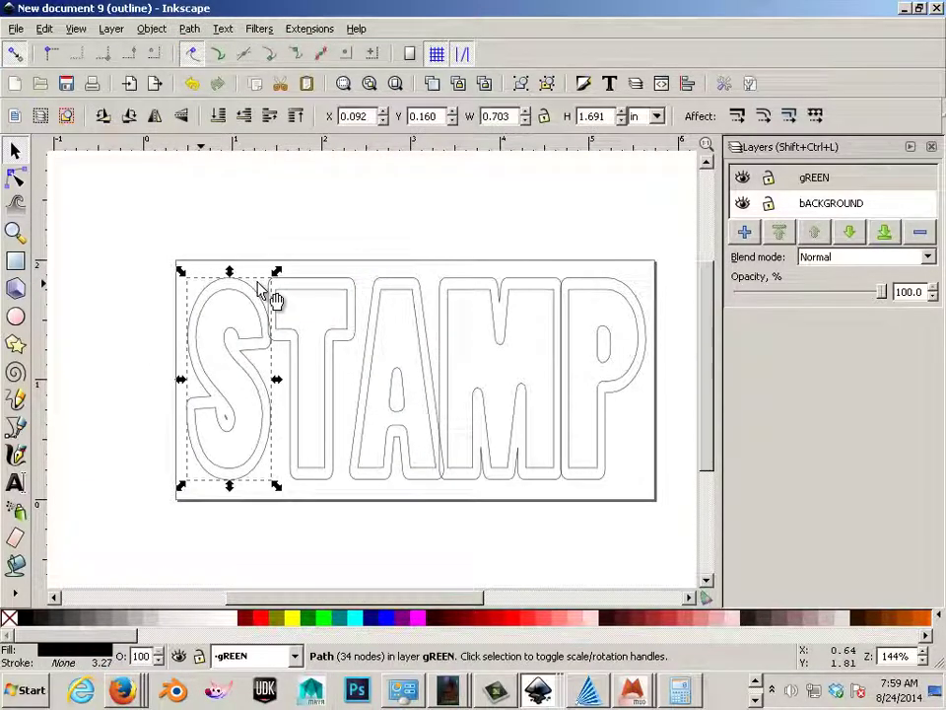
shift+click(320, 281)
shift+click(397, 283)
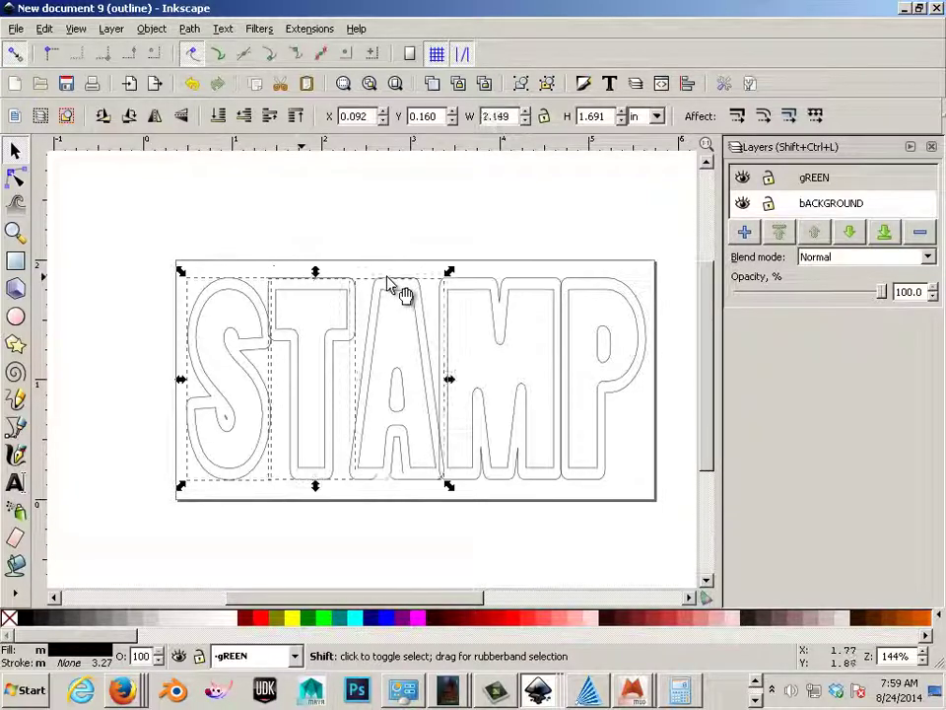
click(745, 231)
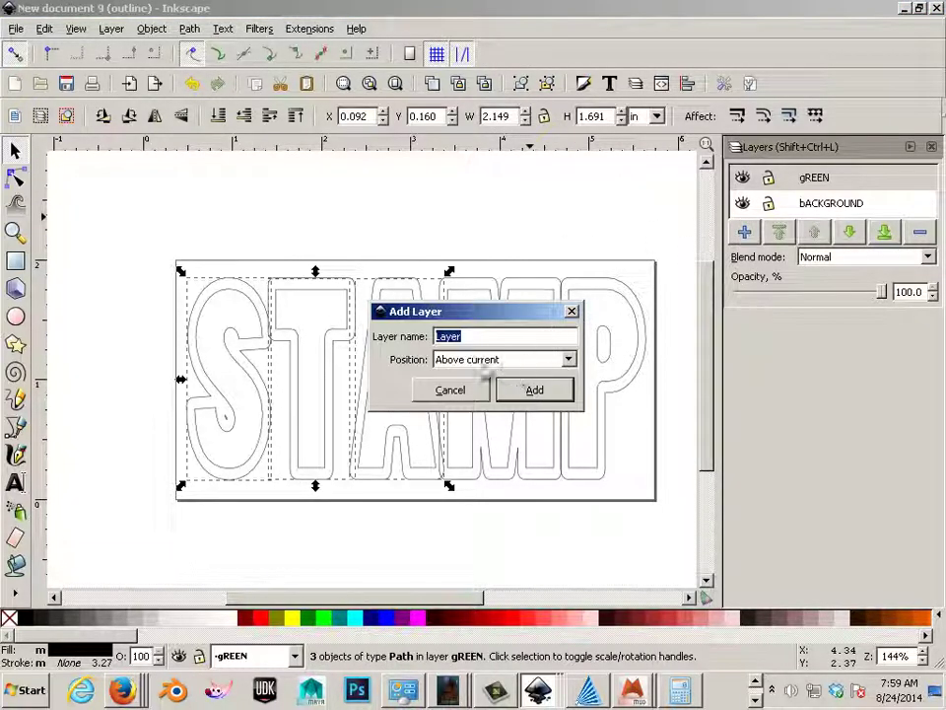
click(532, 390)
click(830, 179)
click(839, 179)
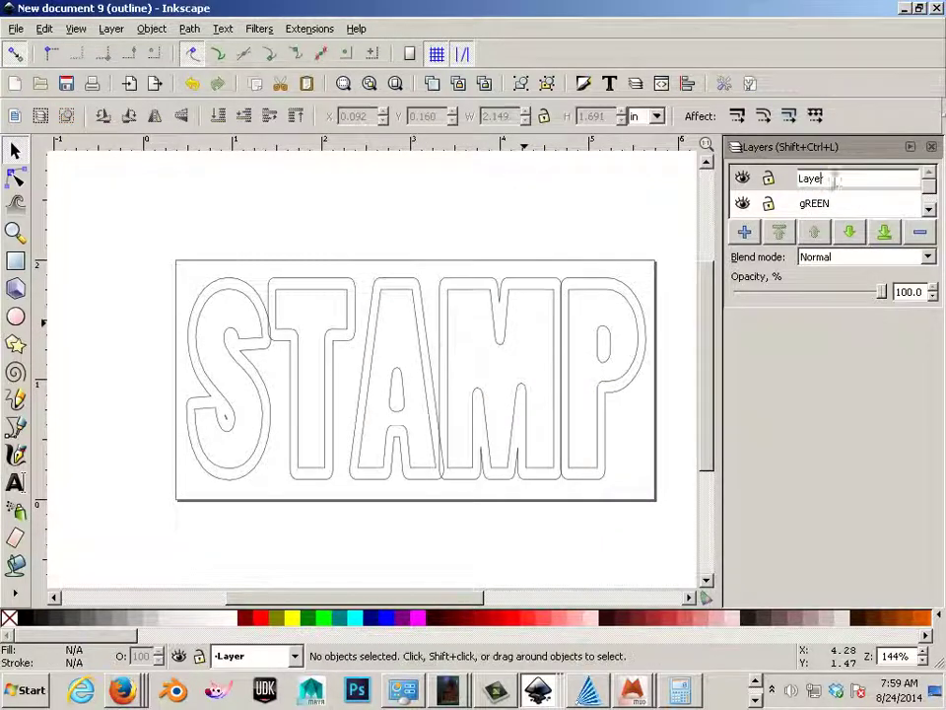
double_click(839, 178)
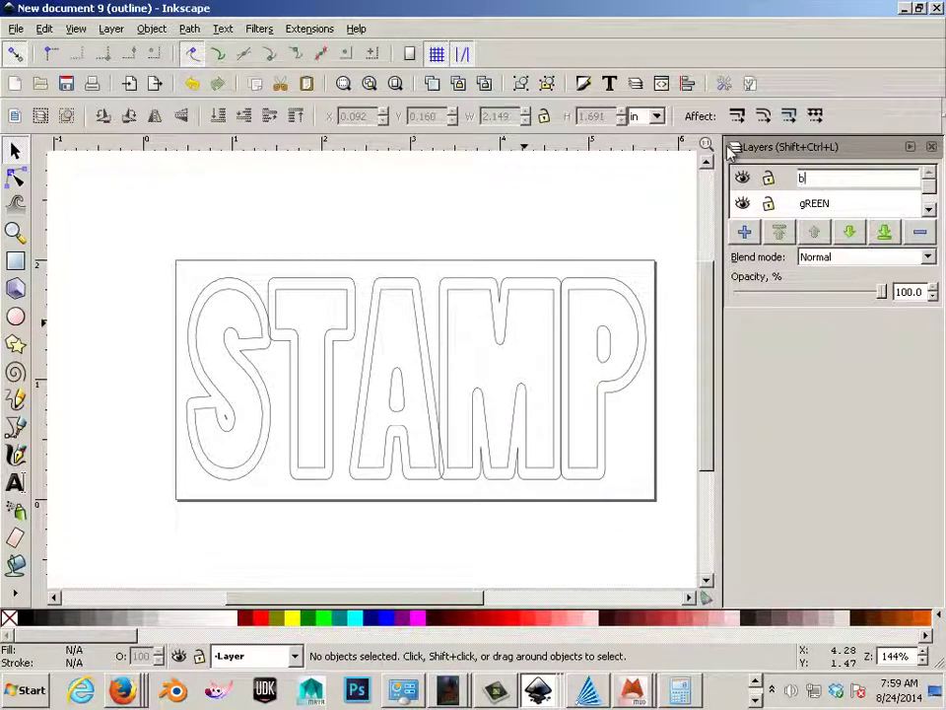
text(bLACK)
key(Return)
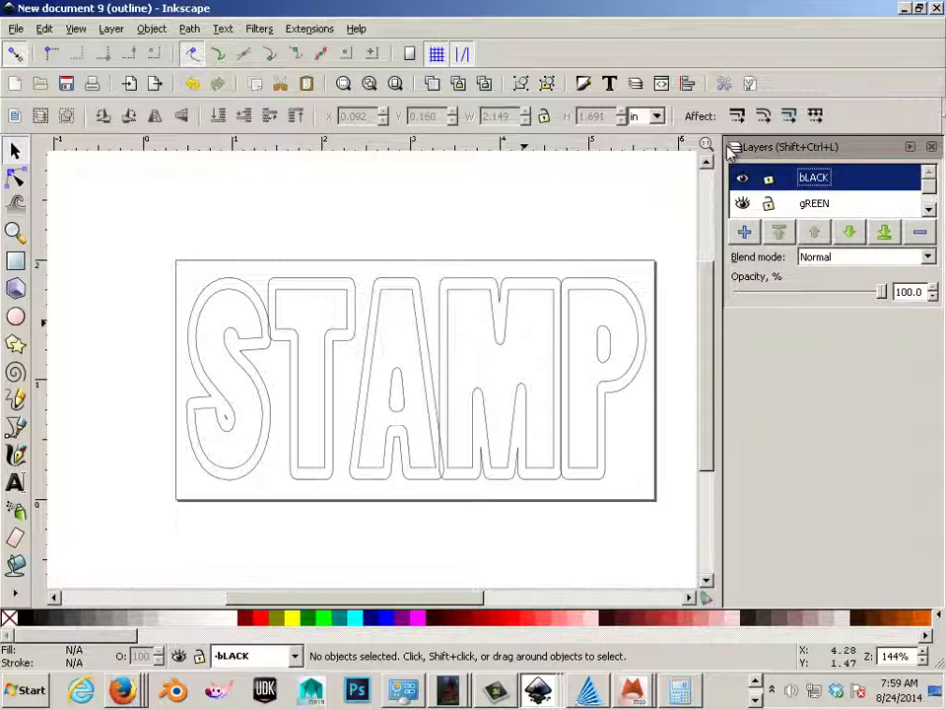
Step: Move the S, T, A, M and P outlines to the bLACK layer above
click(249, 291)
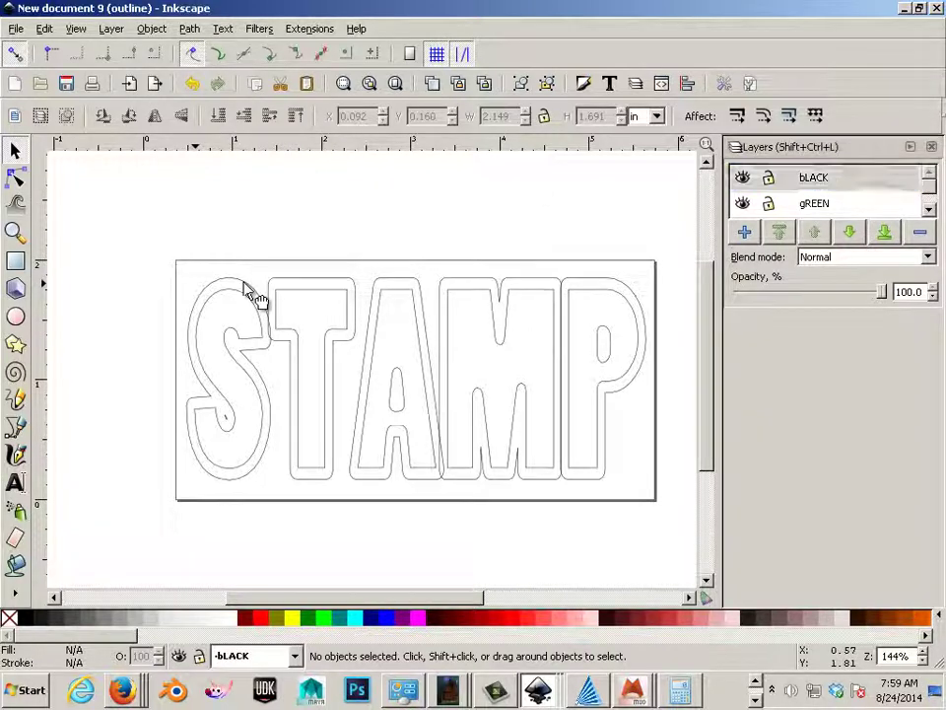
shift+click(308, 279)
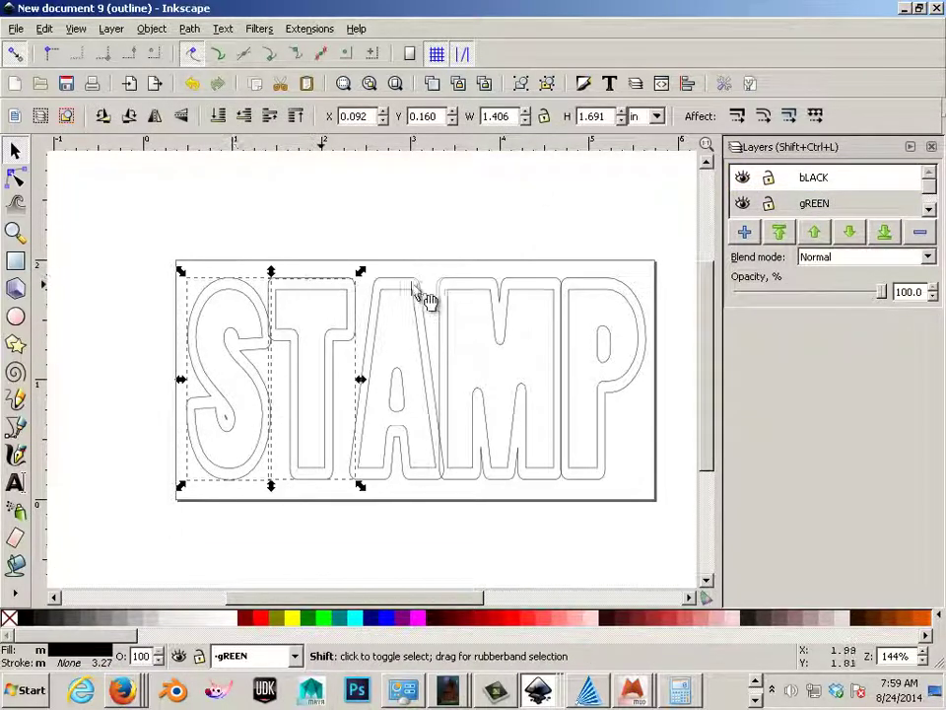
shift+click(451, 287)
shift+click(523, 285)
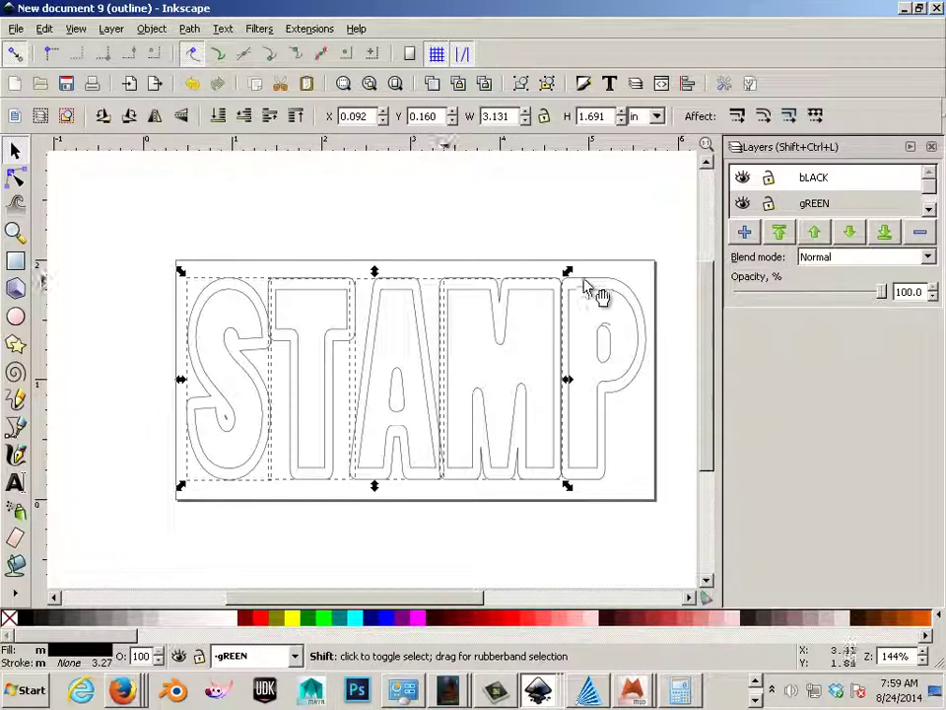
shift+click(581, 280)
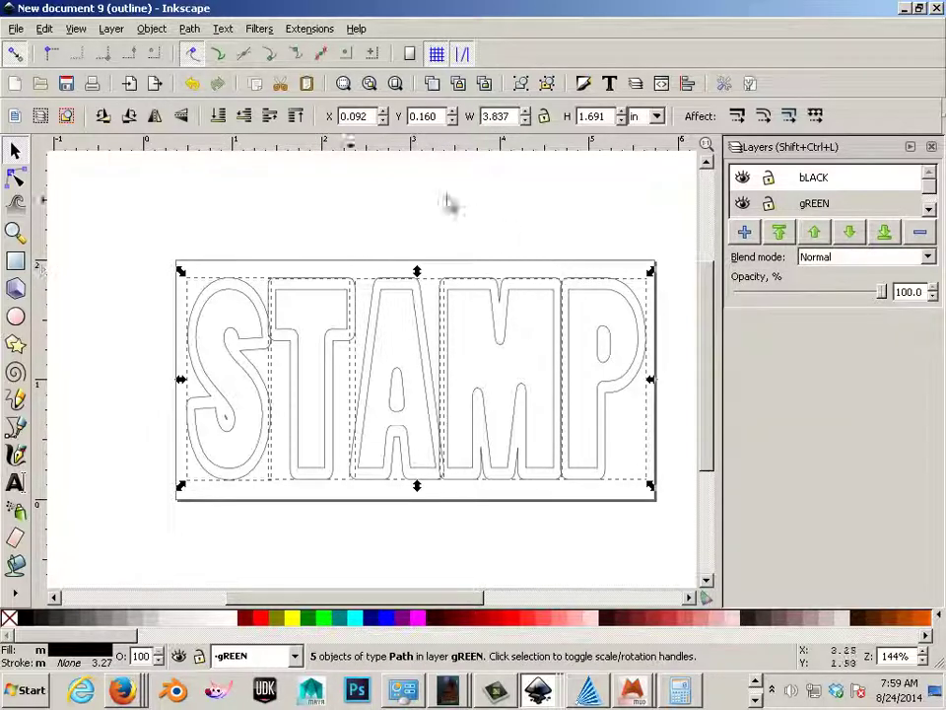
click(118, 34)
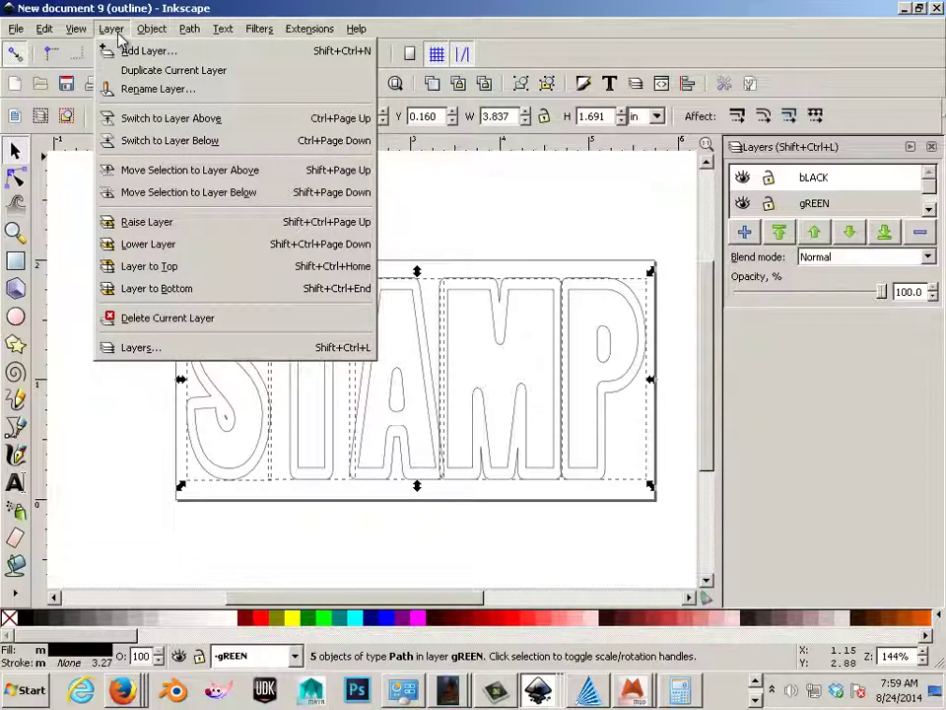
click(188, 174)
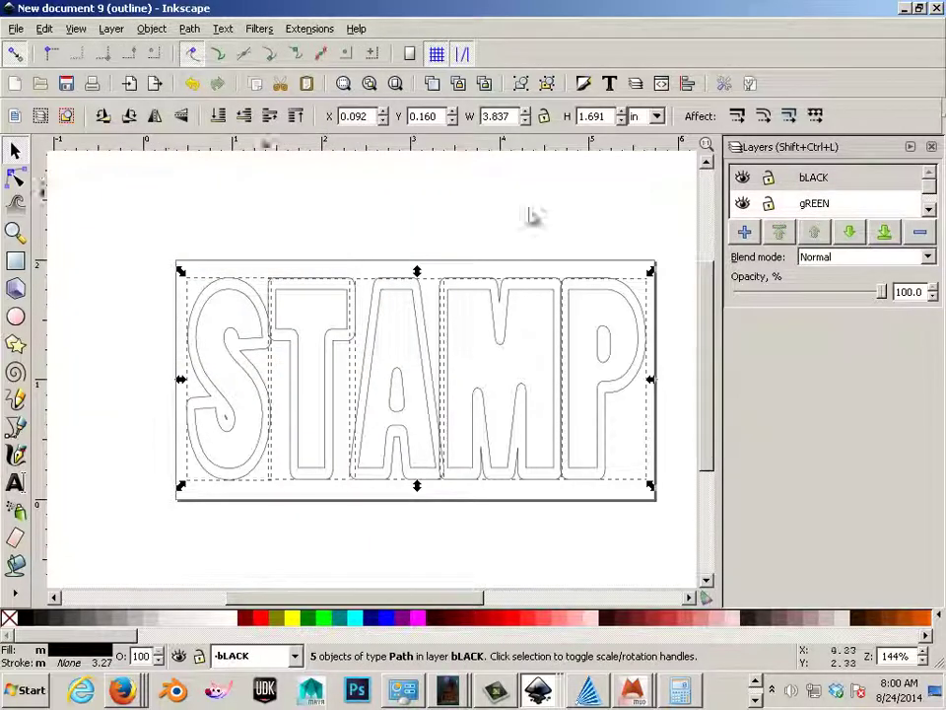
Step: Move the tiny stray path beside the S onto bLACK with Shift+Page Up, then hide gREEN
click(743, 177)
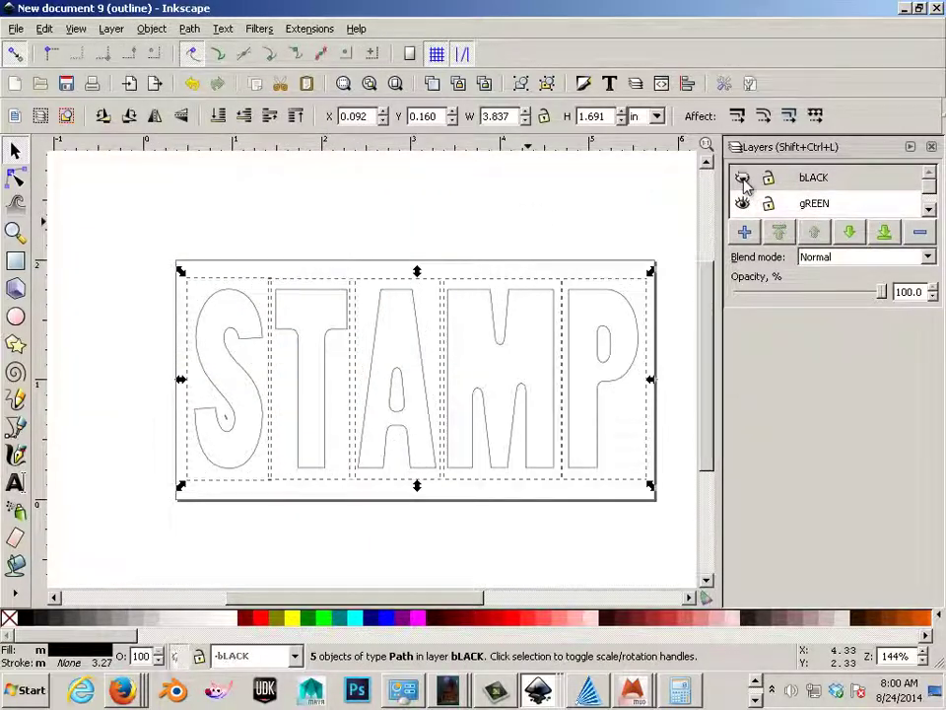
click(575, 221)
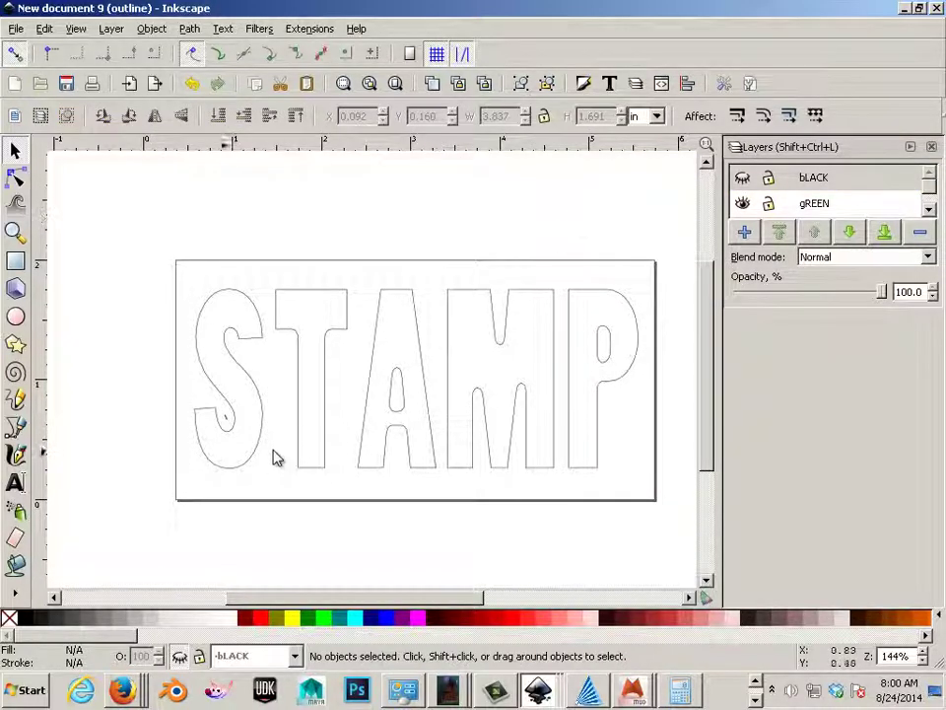
click(227, 423)
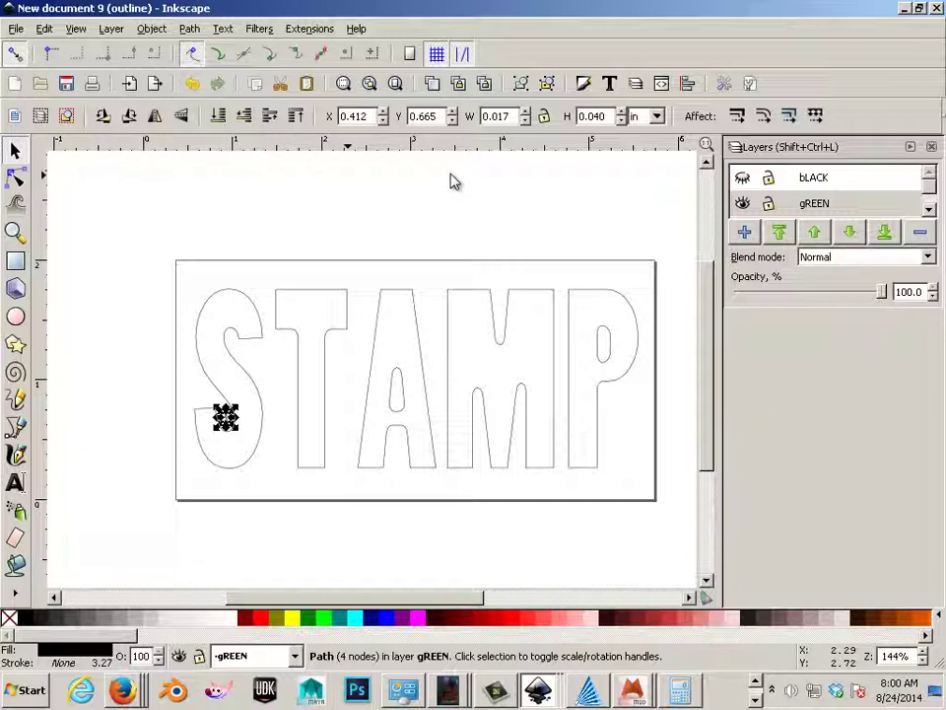
key(shift+Page_Up)
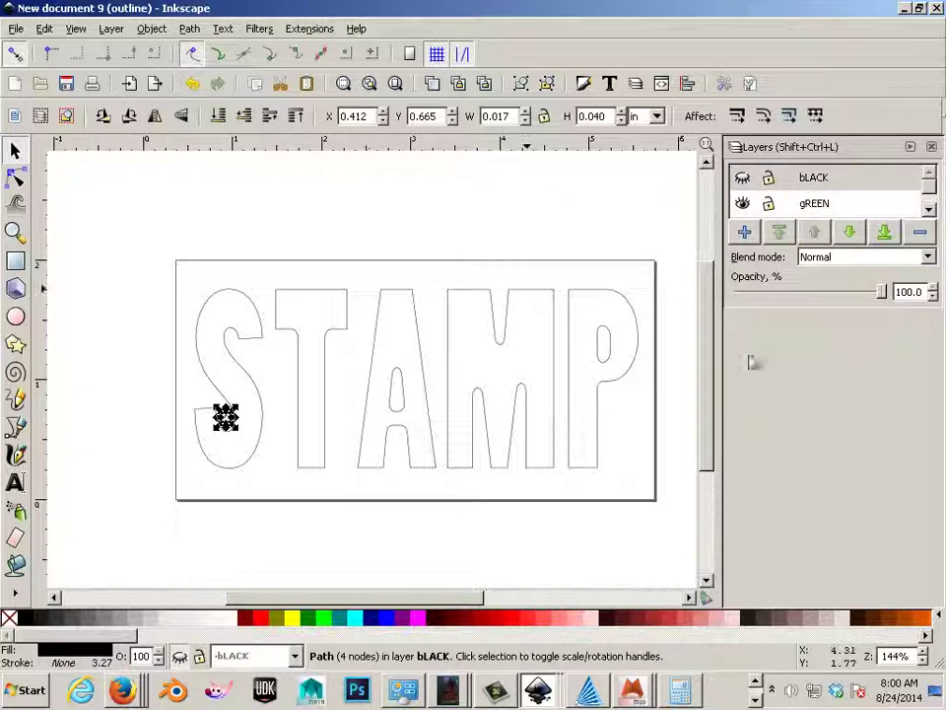
click(742, 178)
click(742, 203)
Step: Fill the five STAMP letters on the gREEN layer with lime green
click(811, 203)
click(742, 177)
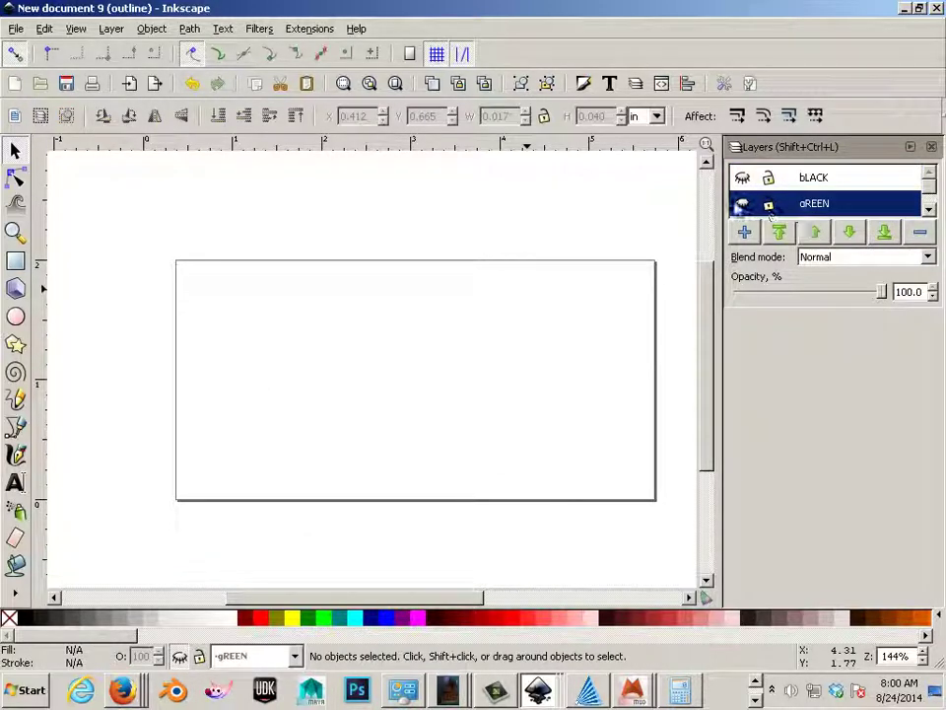
click(742, 203)
drag(661, 272, 179, 526)
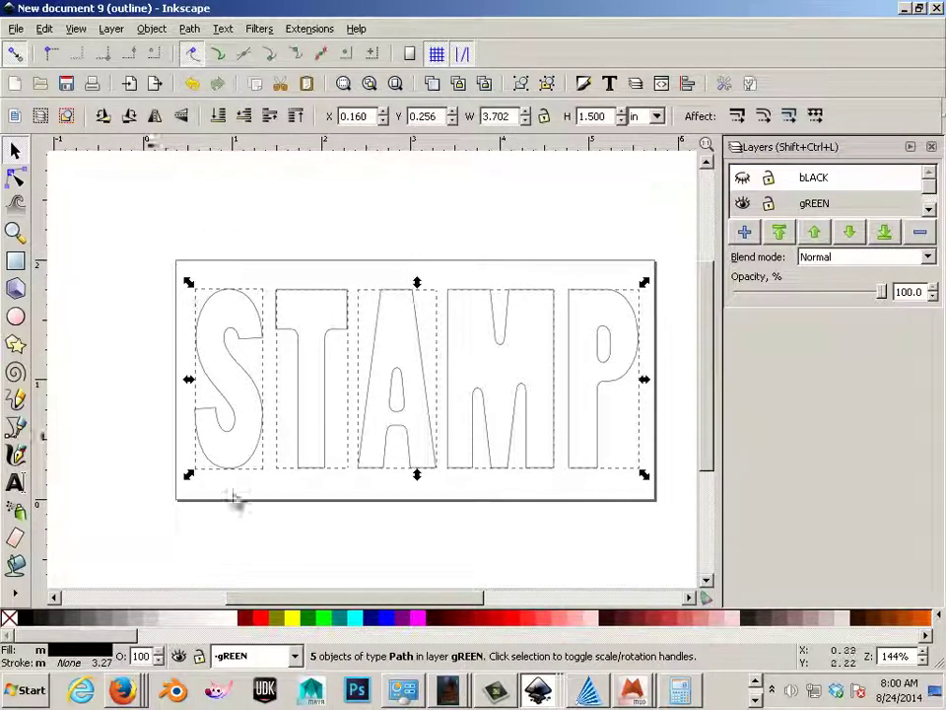
click(326, 623)
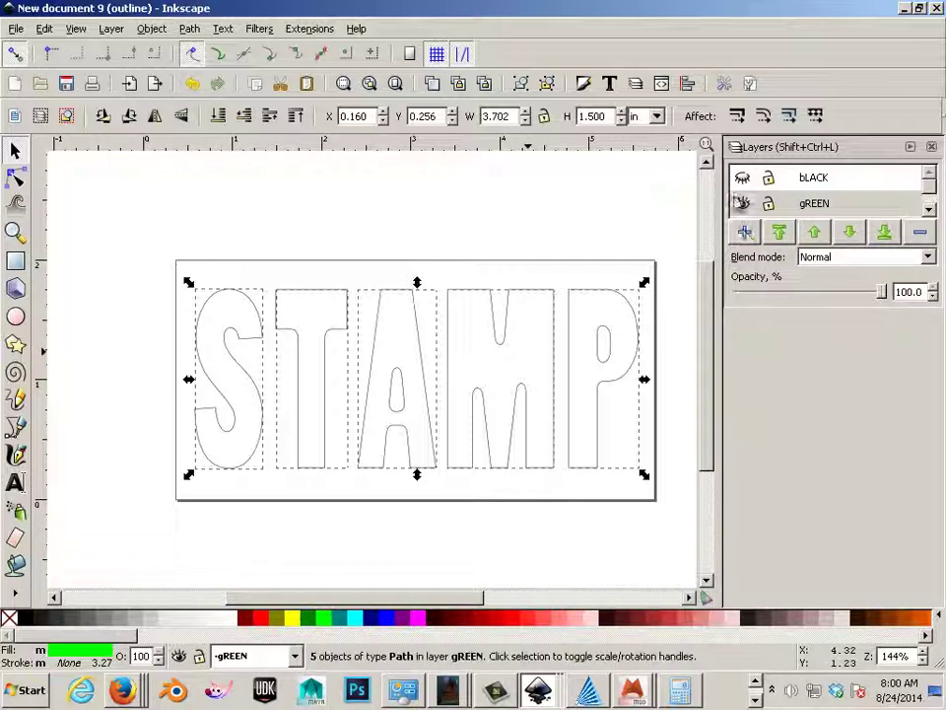
click(742, 178)
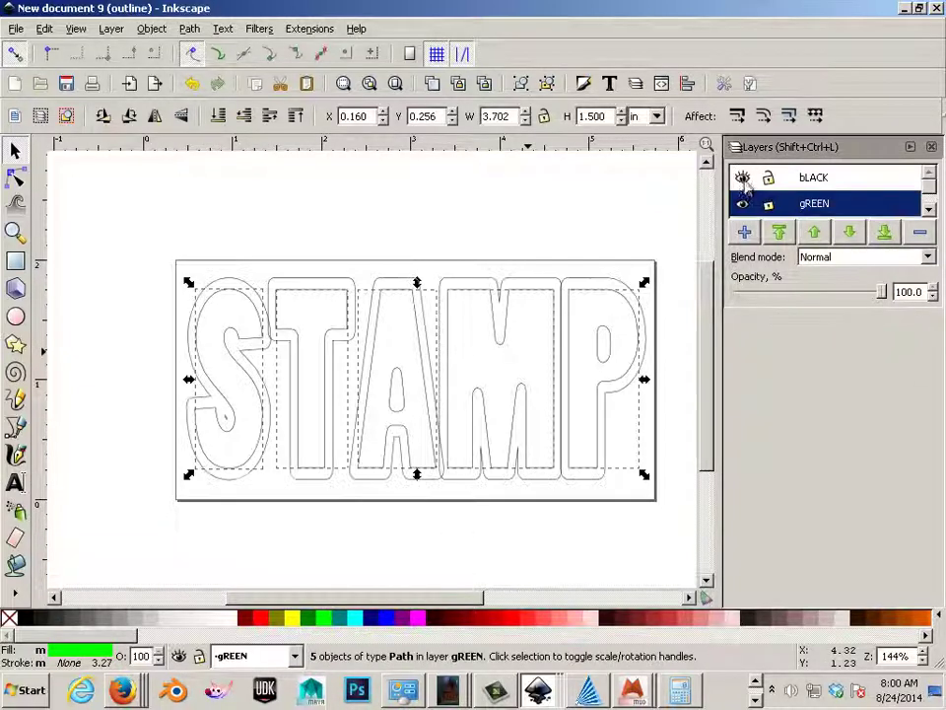
Step: Return to Normal display and raise gREEN above bLACK, with both layers visible
click(76, 29)
mouse_move(148, 63)
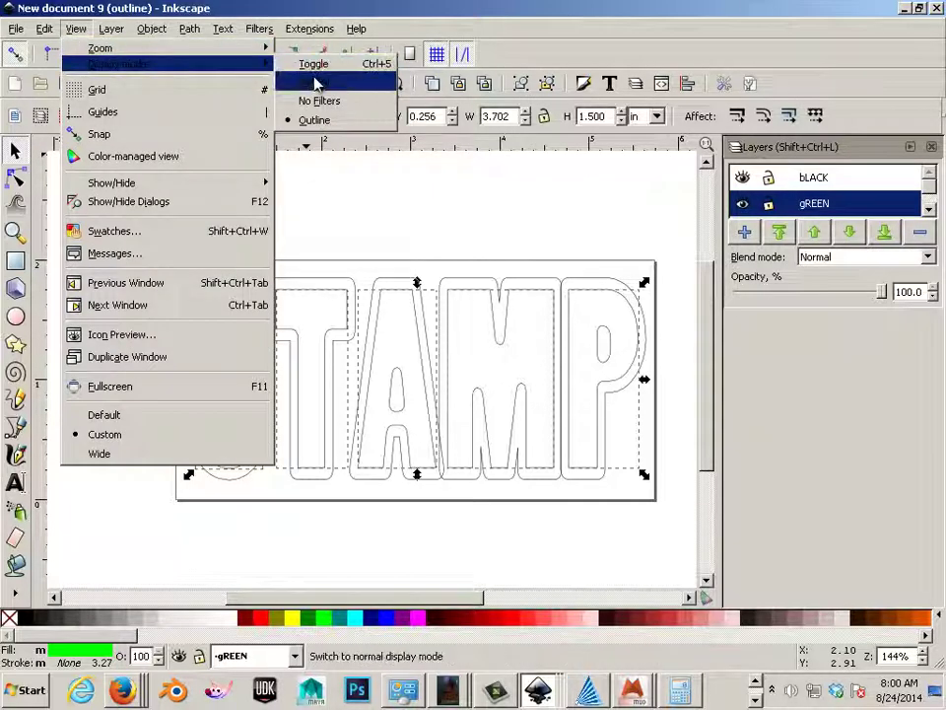
click(316, 79)
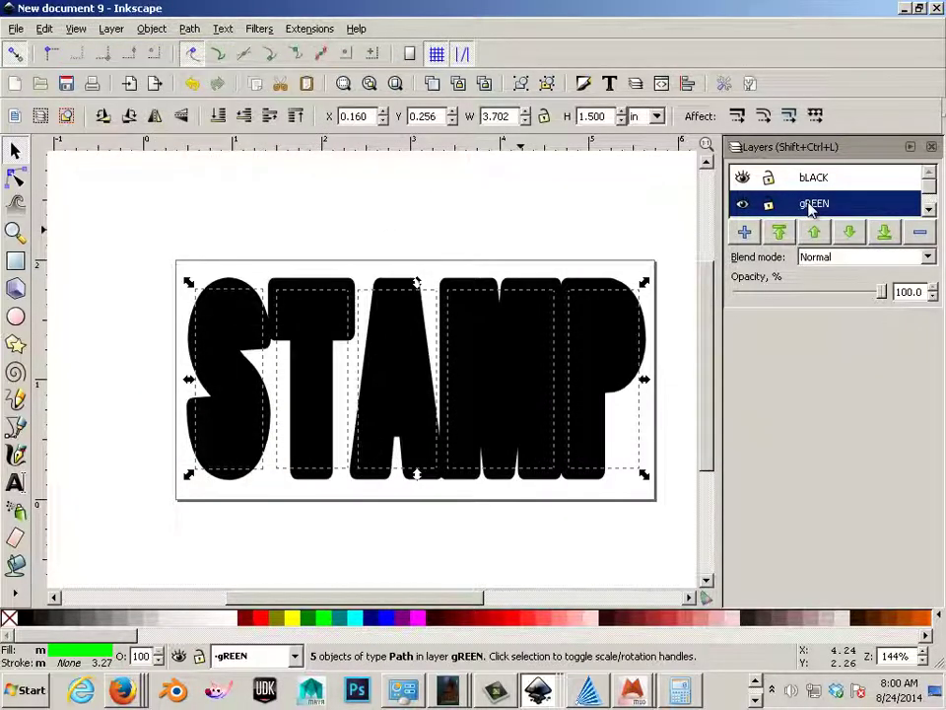
click(743, 179)
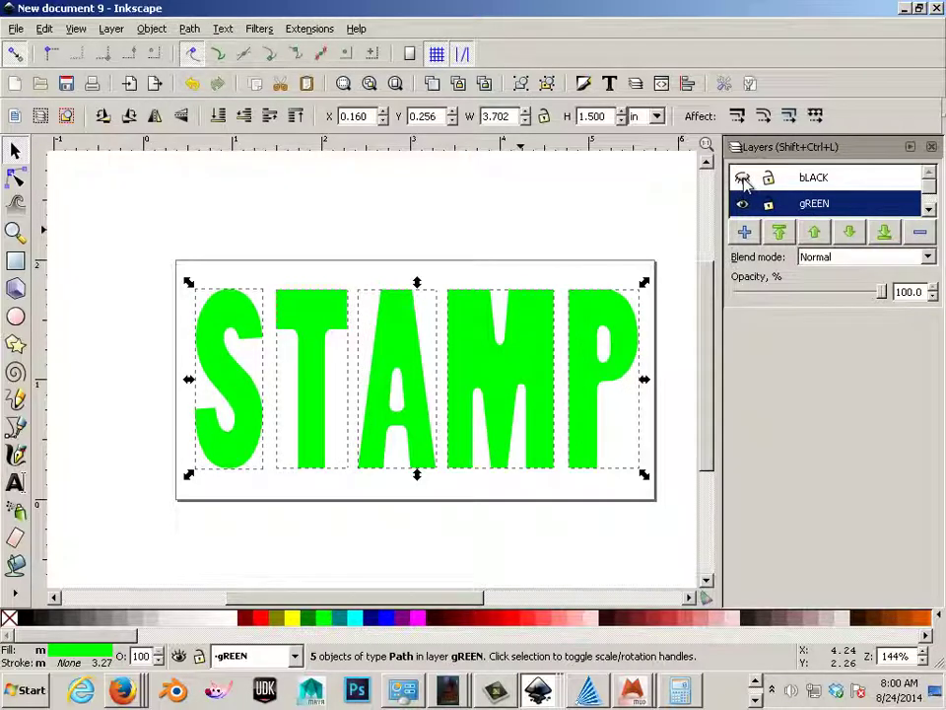
click(815, 232)
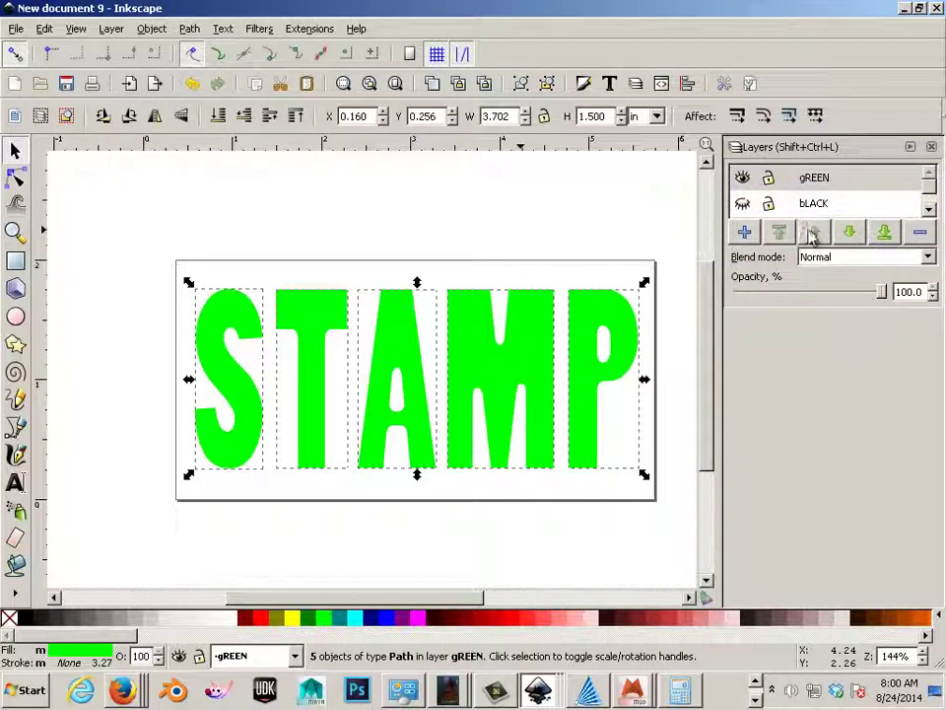
click(744, 204)
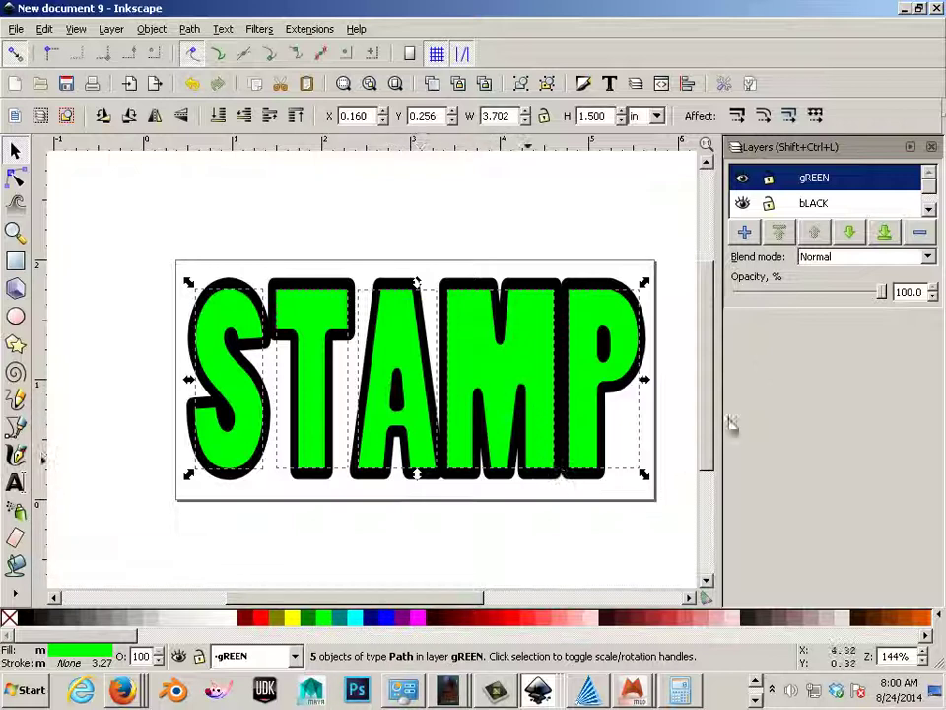
click(929, 200)
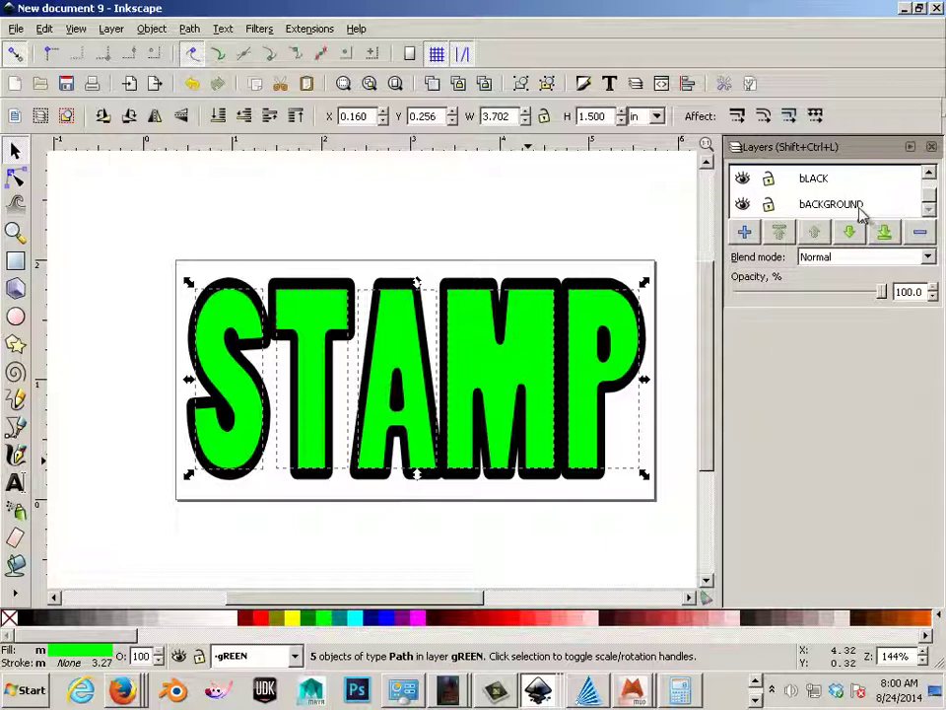